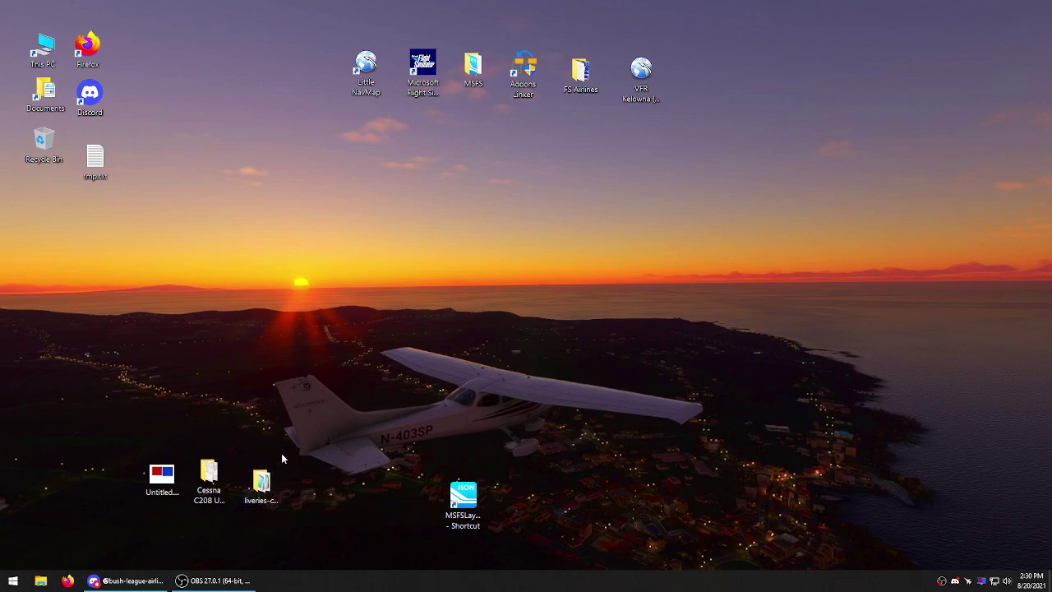
# Step: Navigate from the liveries-c208b-test folder to SimObjects > Airplanes > Asobo_C208B-Test > TEXTURE.TEST
pyautogui.click(268, 481)
pyautogui.doubleClick(268, 481)
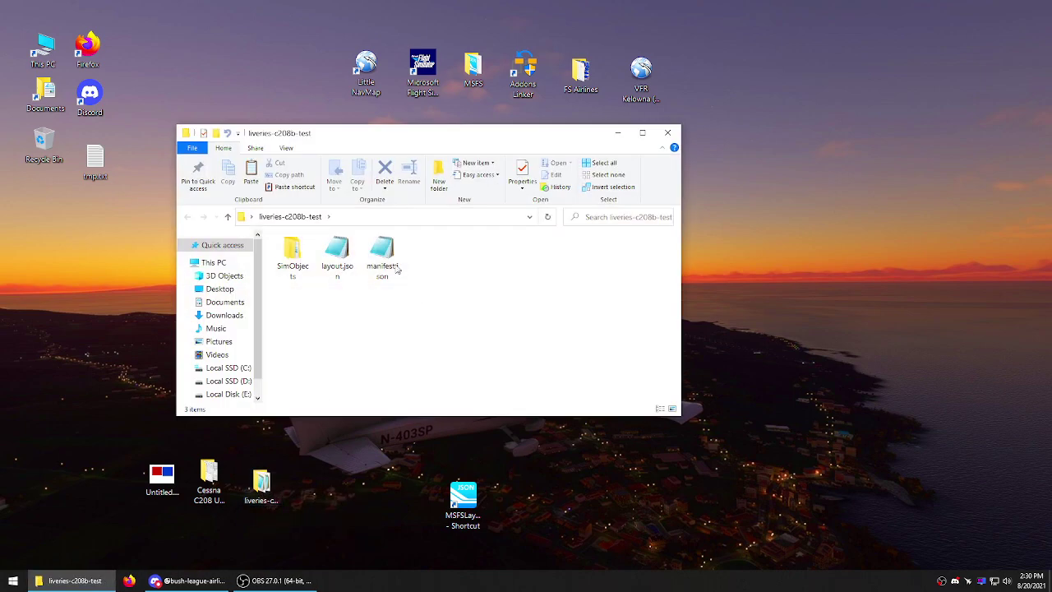
pyautogui.doubleClick(294, 253)
pyautogui.doubleClick(294, 253)
pyautogui.doubleClick(295, 254)
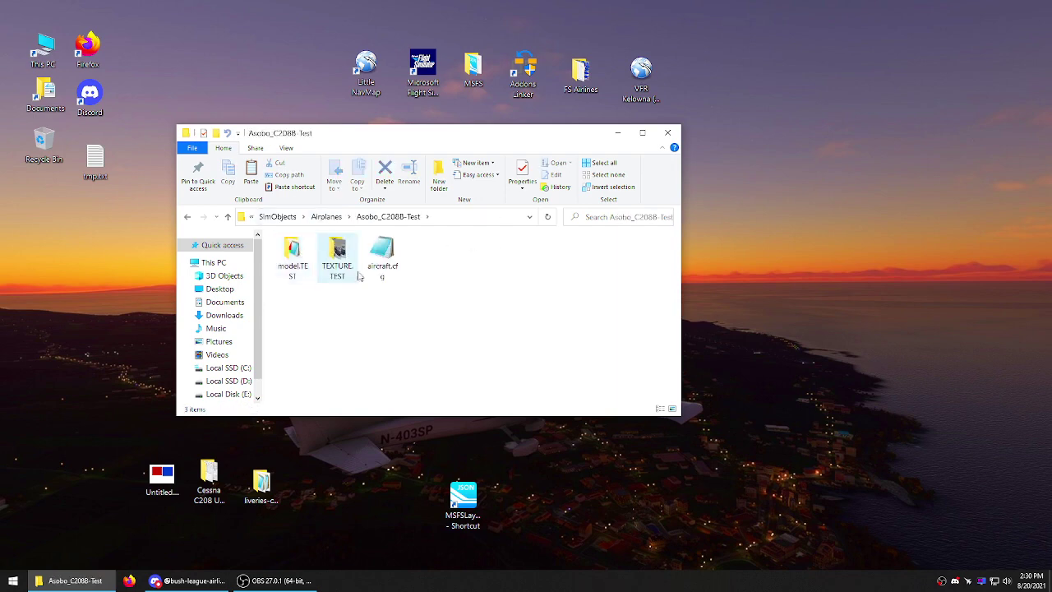
pyautogui.doubleClick(335, 259)
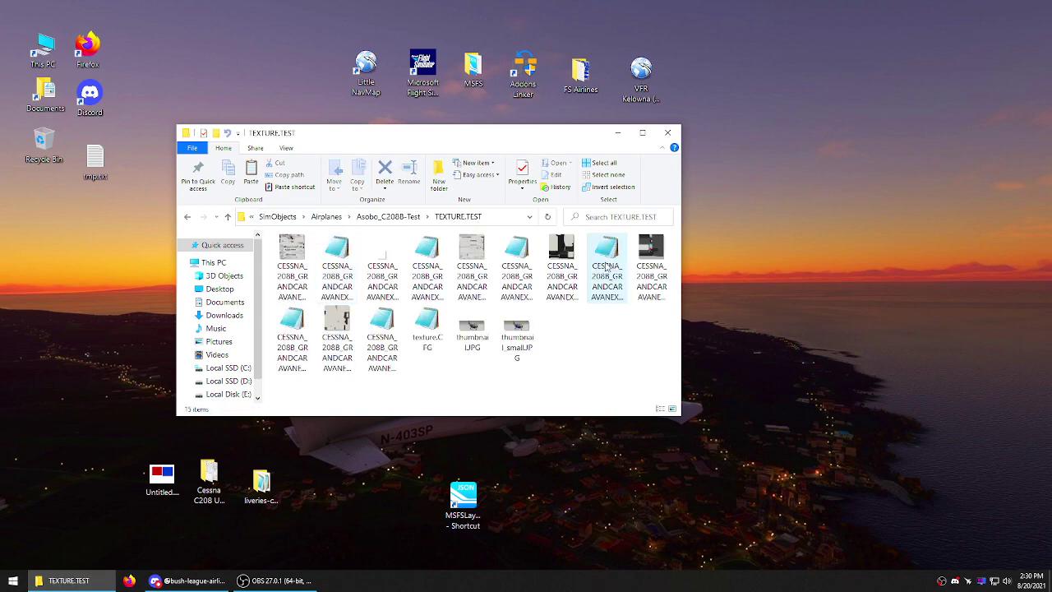
# Step: Preview the third texture file in paint.net and close it, leaving all files unchanged
pyautogui.doubleClick(383, 258)
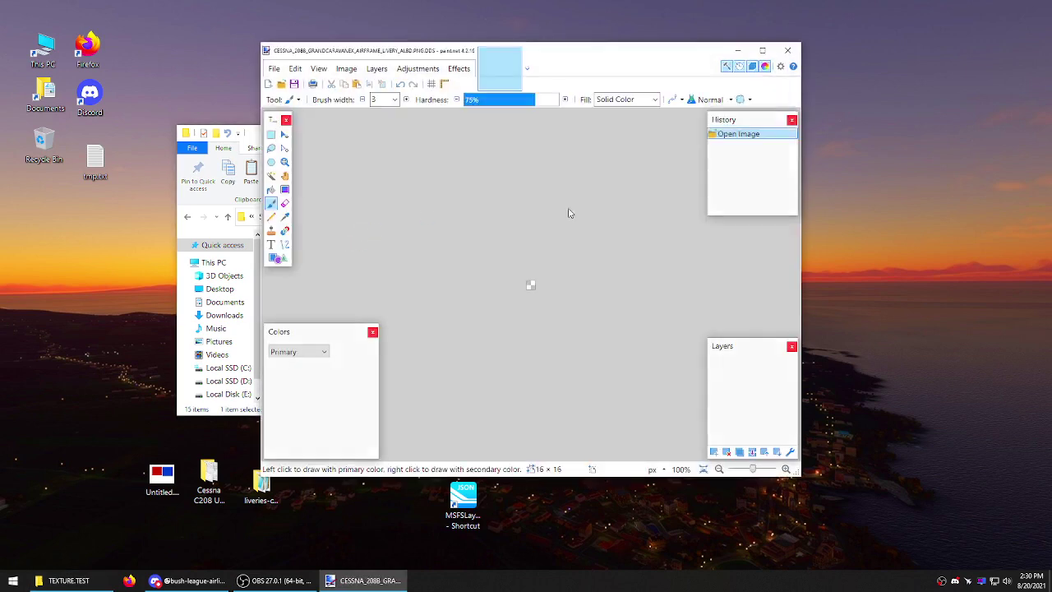
pyautogui.hotkey('alt', 'F4')
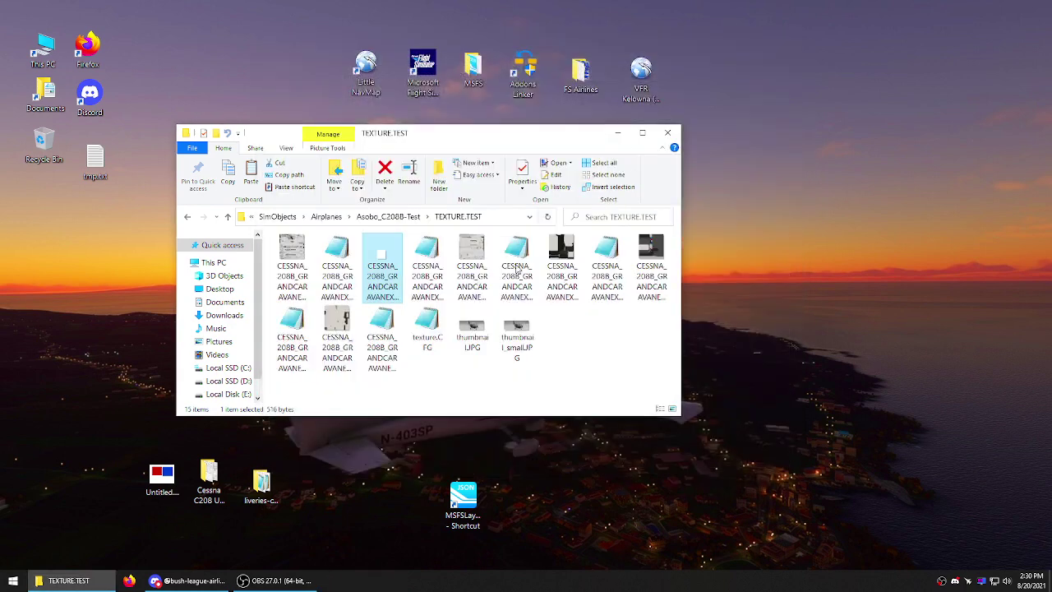
pyautogui.click(384, 283)
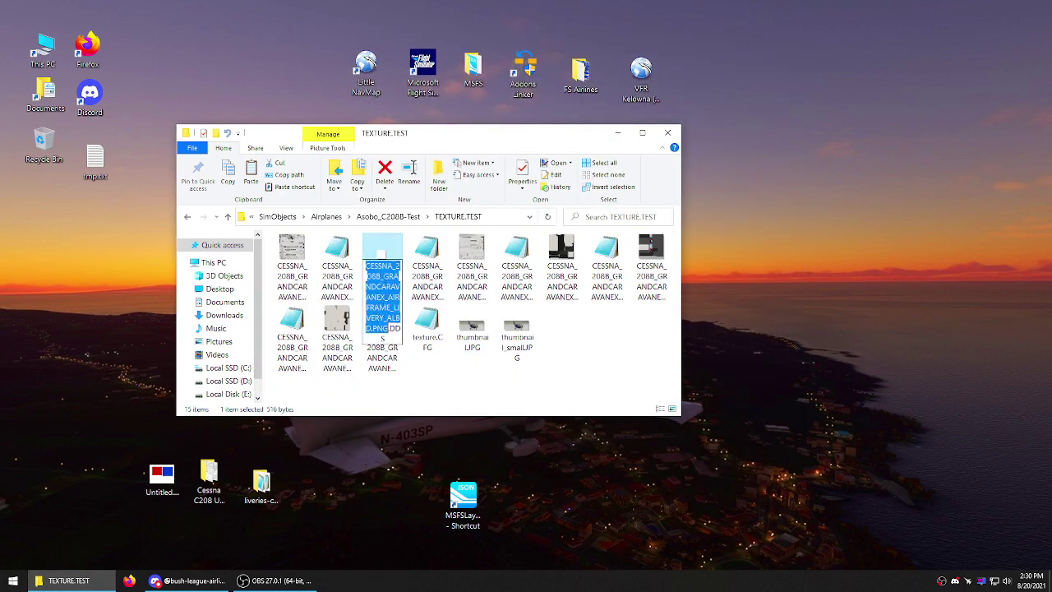
pyautogui.click(590, 333)
pyautogui.click(480, 328)
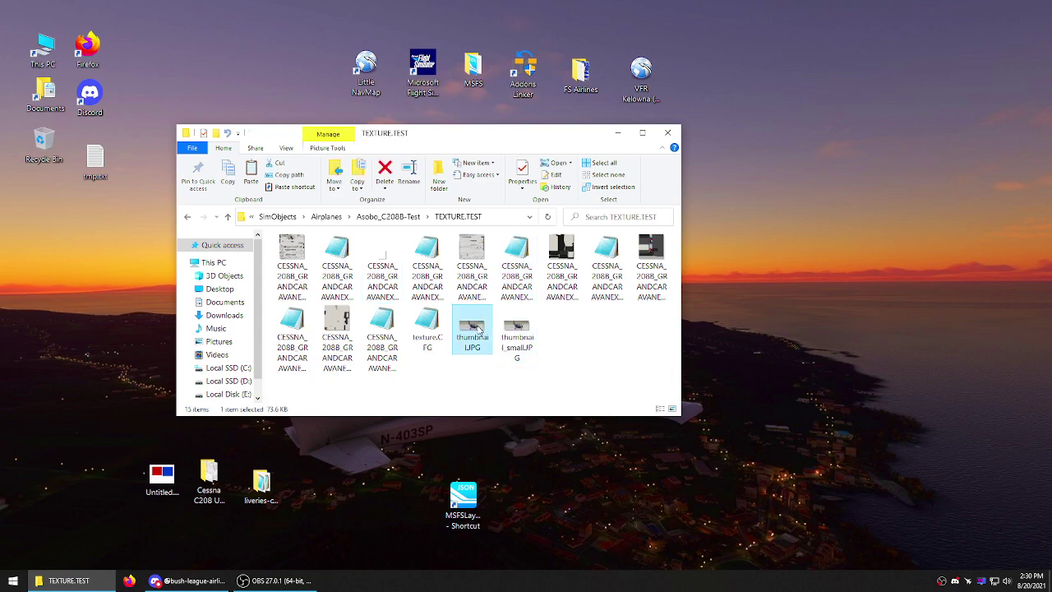
pyautogui.click(598, 321)
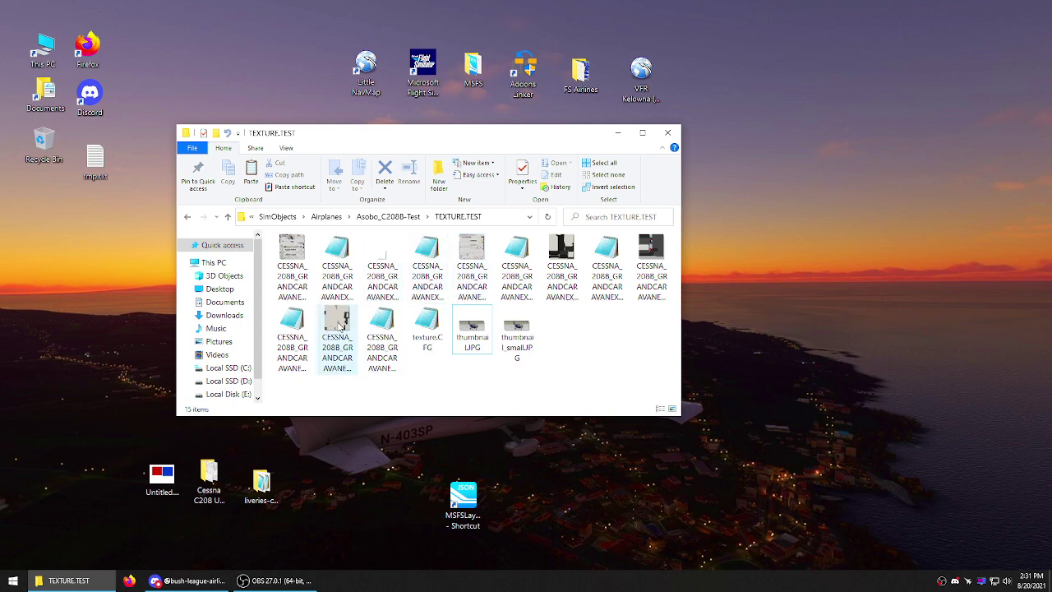
# Step: Select the texture file CESSNA_208B_GRANDCARAVANEX_COCKPIT_SEAT_FRONT_ALBD.PNG.DDS
pyautogui.click(210, 481)
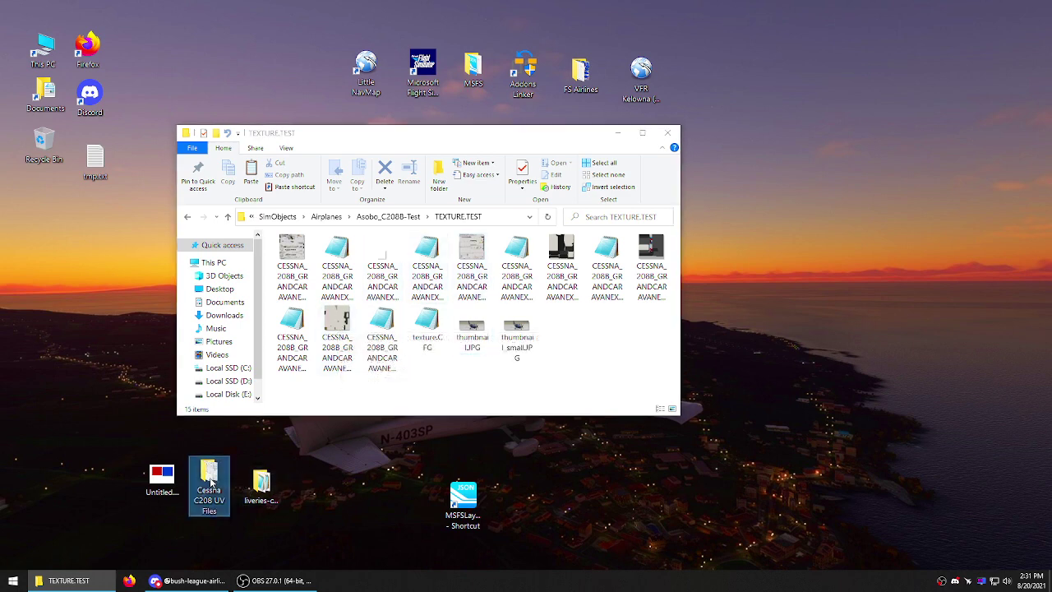
pyautogui.click(492, 386)
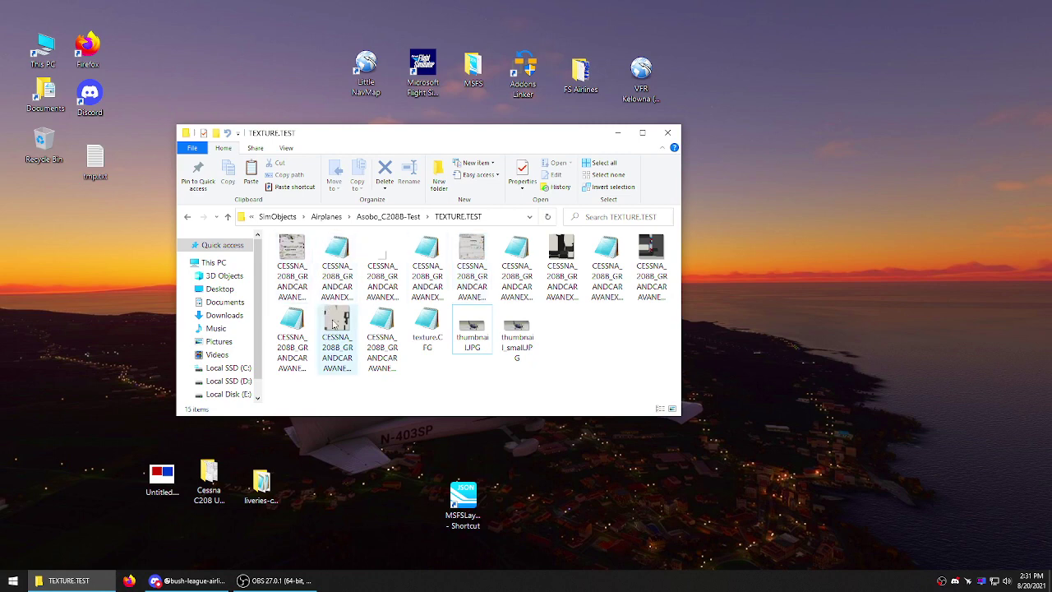
pyautogui.moveTo(338, 327)
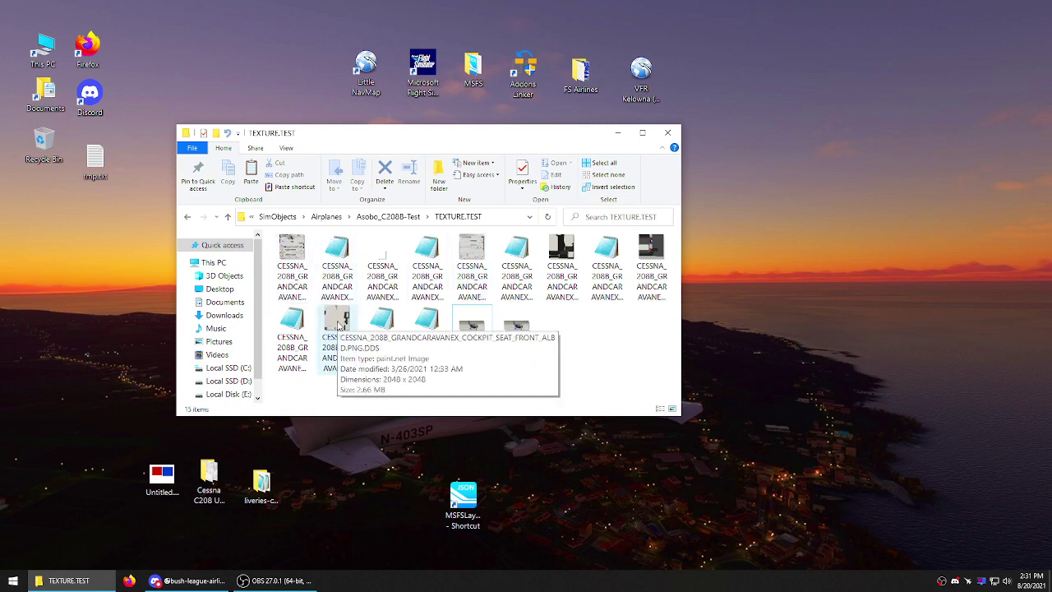
pyautogui.click(337, 326)
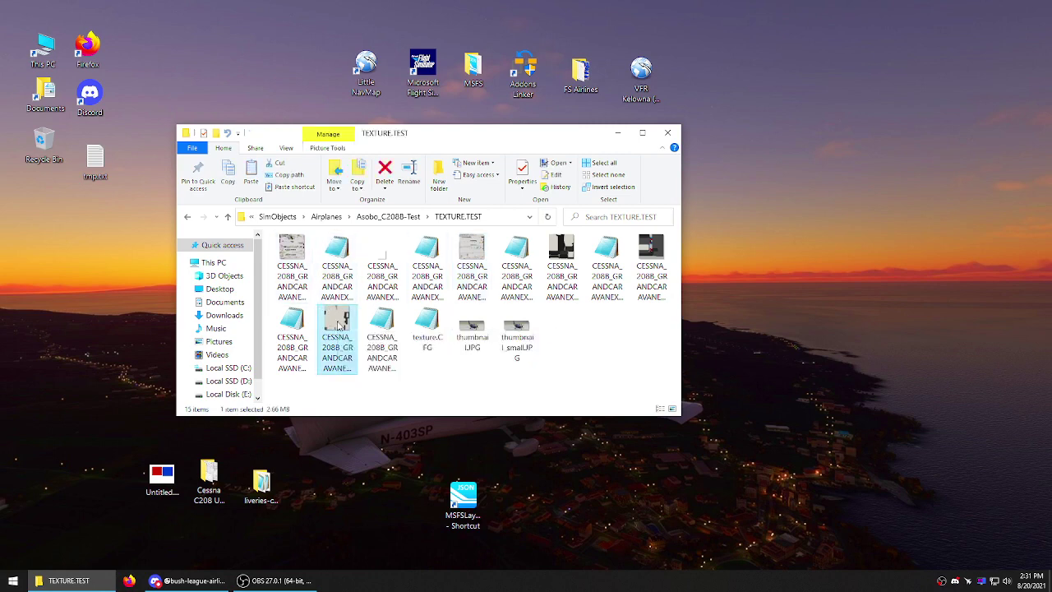
# Step: Open the front-seat DDS texture in paint.net and arrange the windows
pyautogui.doubleClick(337, 326)
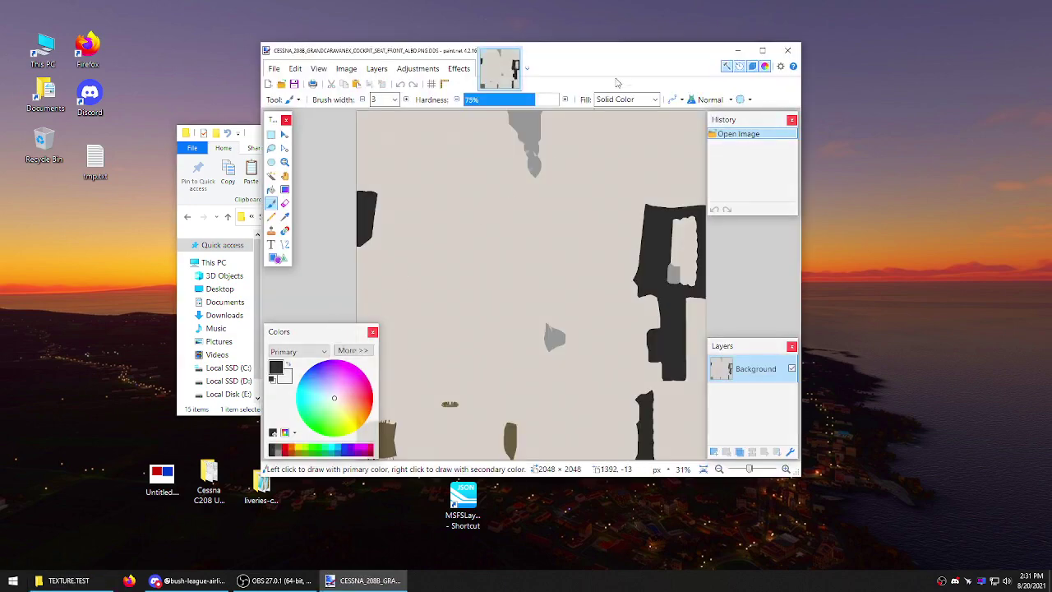
pyautogui.moveTo(622, 66)
pyautogui.mouseDown()
pyautogui.moveTo(474, 121)
pyautogui.moveTo(440, 122)
pyautogui.mouseUp()
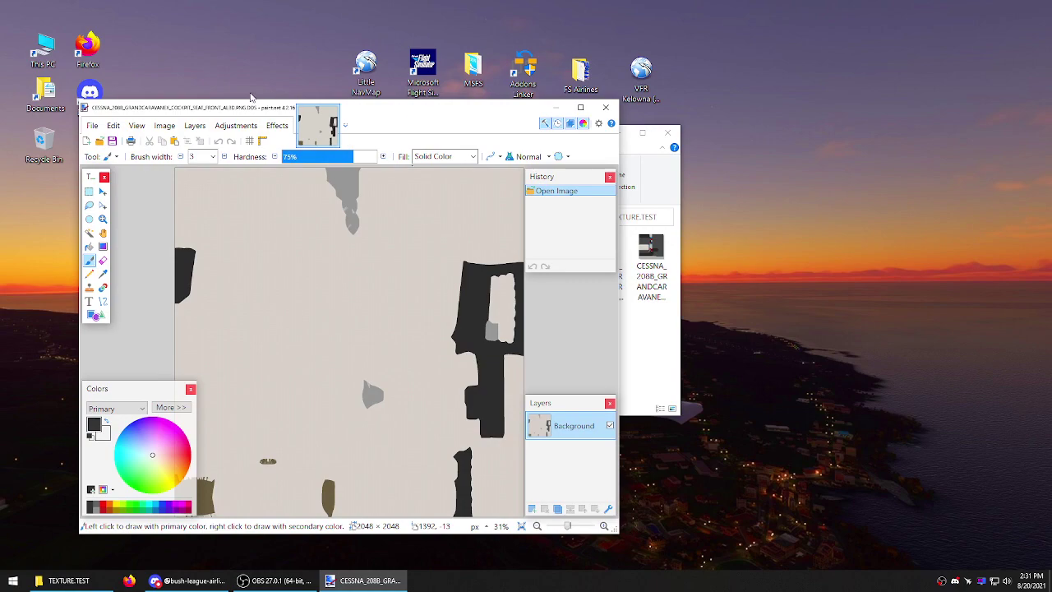
pyautogui.moveTo(428, 116); pyautogui.dragTo(414, 74)
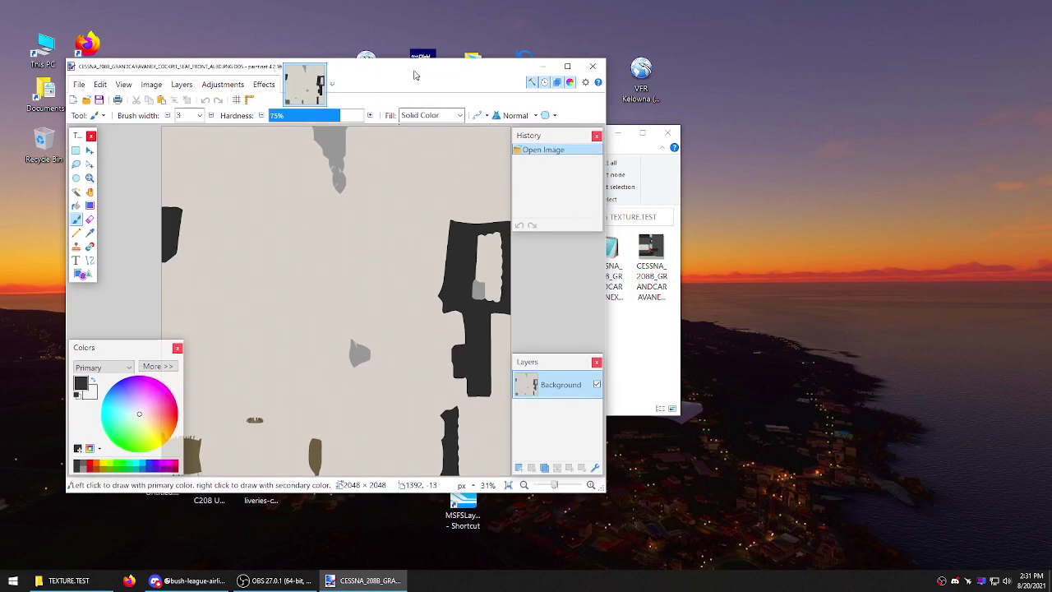
pyautogui.click(617, 135)
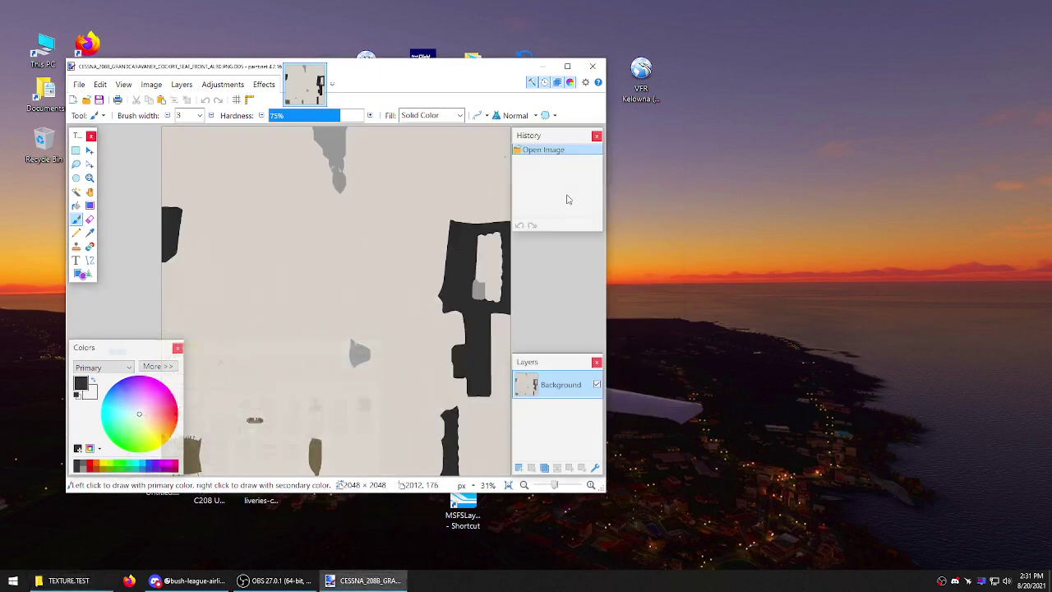
pyautogui.moveTo(439, 73); pyautogui.dragTo(751, 49)
# Step: Open Cockpit_Seat_Front.png from the Cessna C208 UV Files folder in paint.net
pyautogui.click(210, 480)
pyautogui.doubleClick(209, 478)
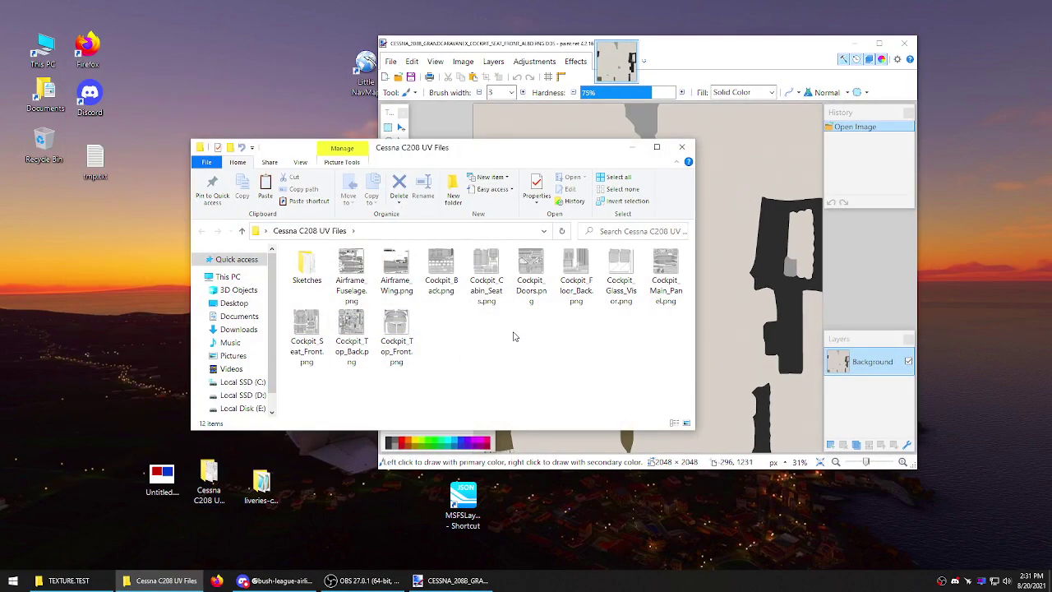
pyautogui.doubleClick(306, 333)
pyautogui.moveTo(758, 65); pyautogui.dragTo(458, 81)
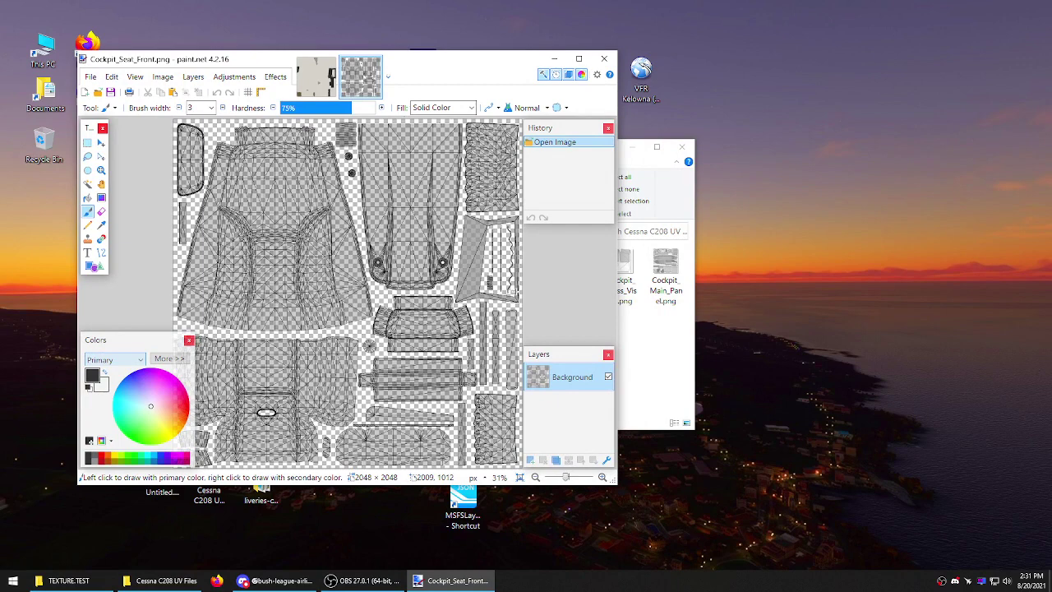
# Step: Select all of the UV wireframe and add a new layer to the seat texture; the first paste fails
pyautogui.moveTo(374, 78)
pyautogui.click(112, 77)
pyautogui.click(144, 288)
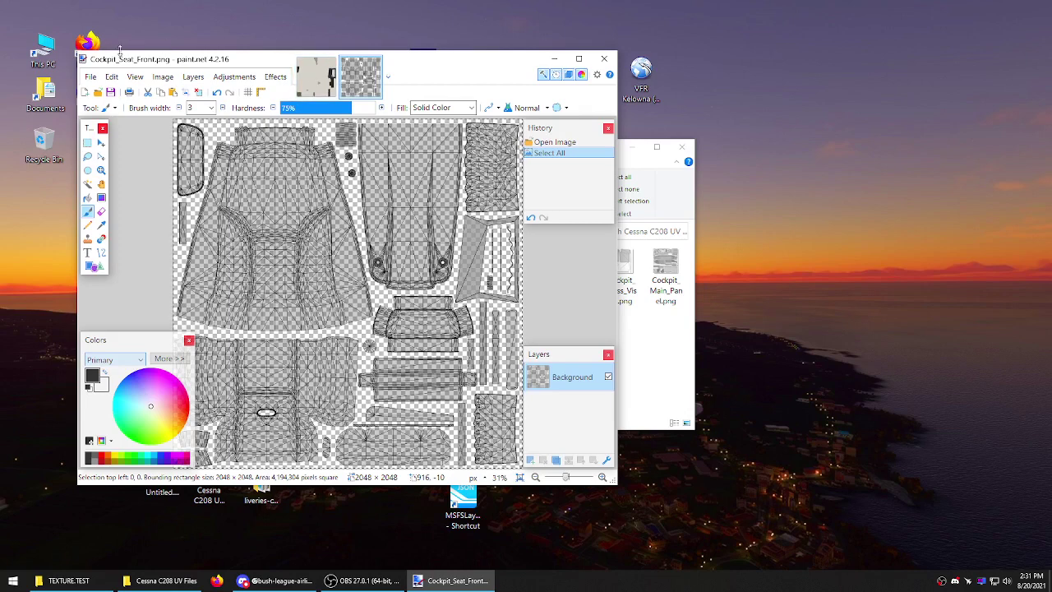
pyautogui.moveTo(322, 80)
pyautogui.click(322, 80)
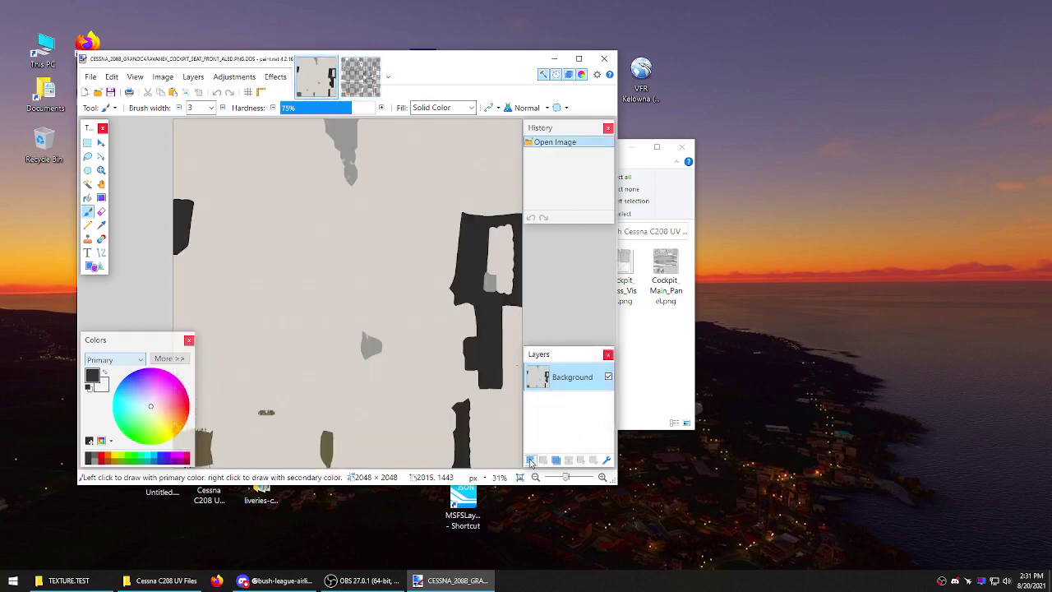
pyautogui.click(530, 460)
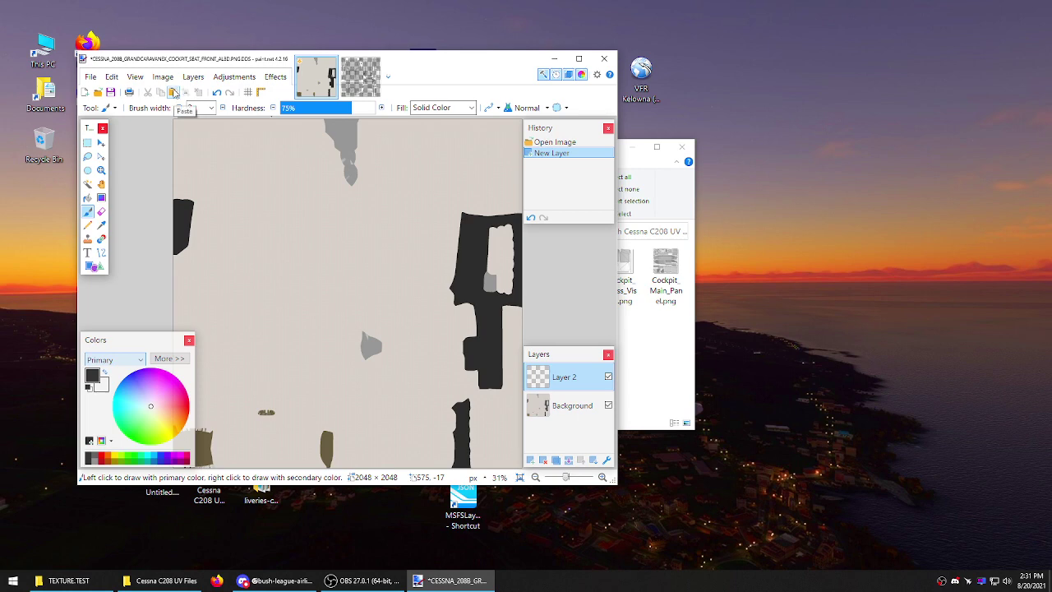
pyautogui.click(174, 92)
pyautogui.click(417, 299)
# Step: Paste the wireframe onto Layer 2 and toggle layer visibility to compare it with the texture
pyautogui.click(360, 77)
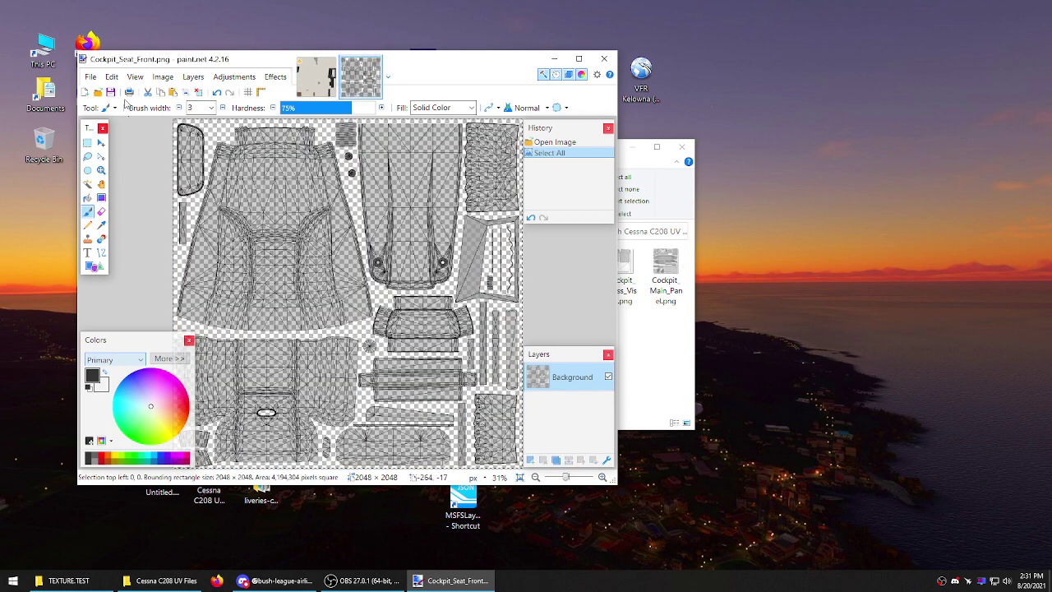
pyautogui.click(159, 92)
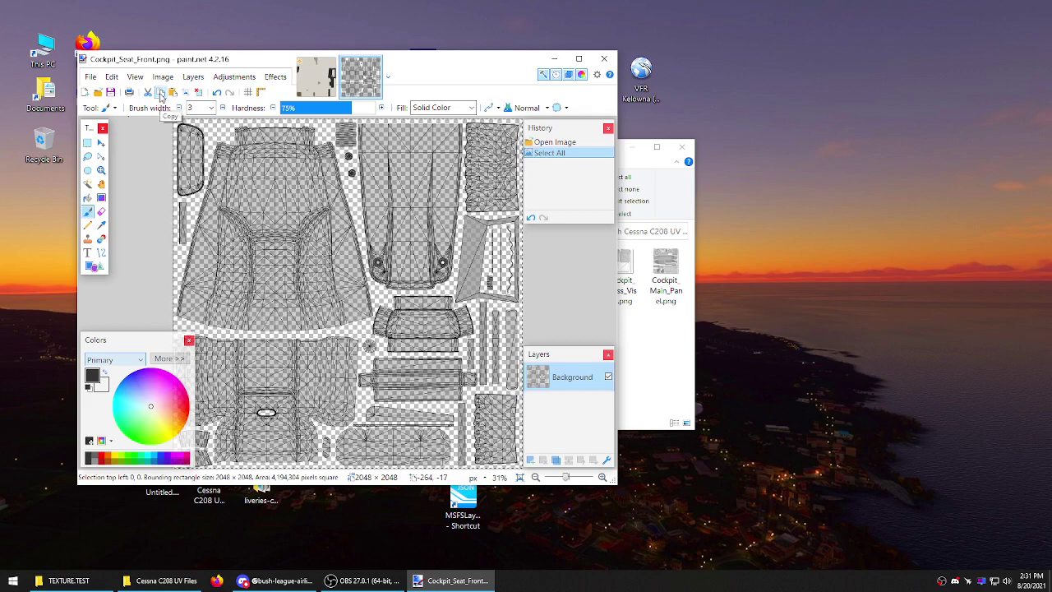
pyautogui.click(316, 77)
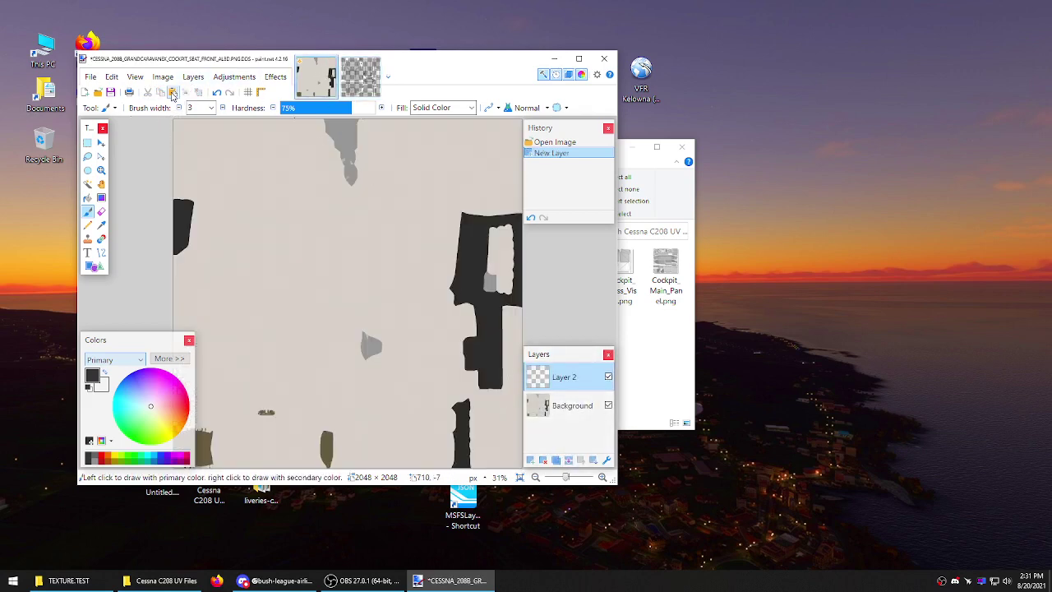
pyautogui.click(172, 92)
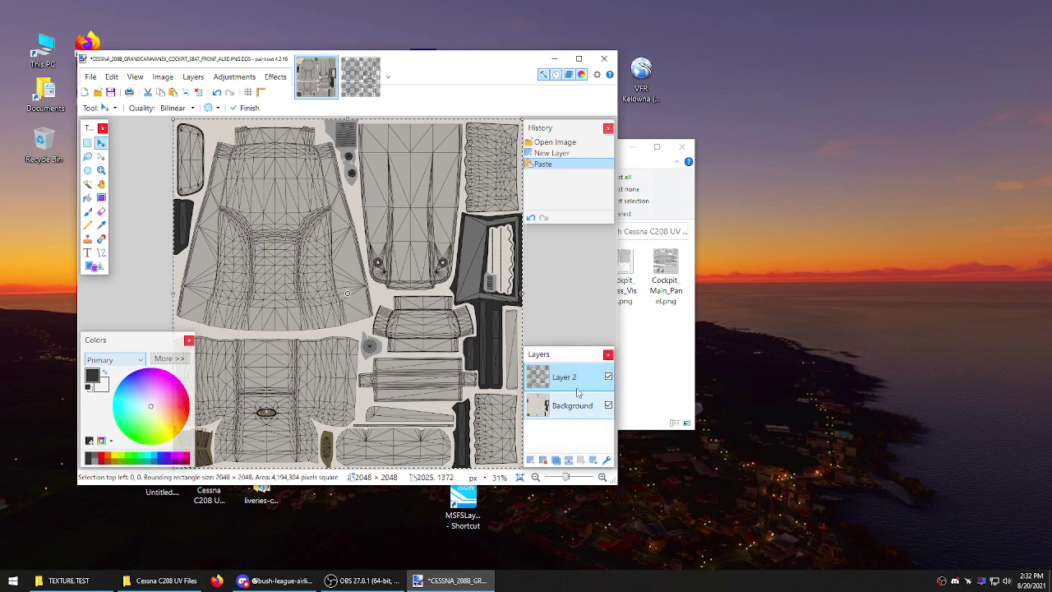
pyautogui.click(609, 377)
pyautogui.click(608, 376)
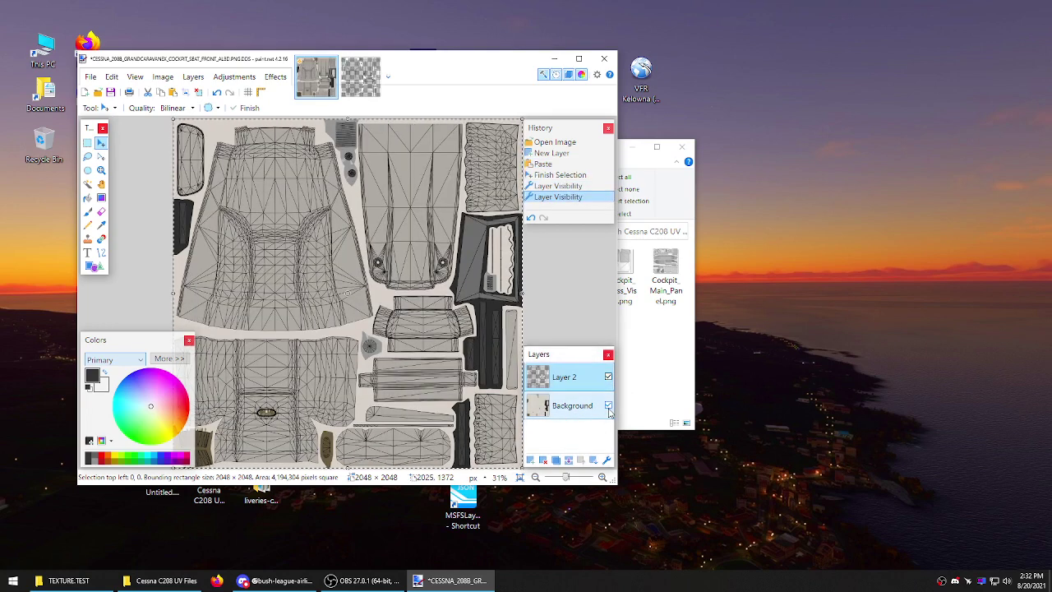
pyautogui.click(608, 405)
# Step: Show the Background texture again, set the paint colour to magenta, and make Background the active layer
pyautogui.click(608, 405)
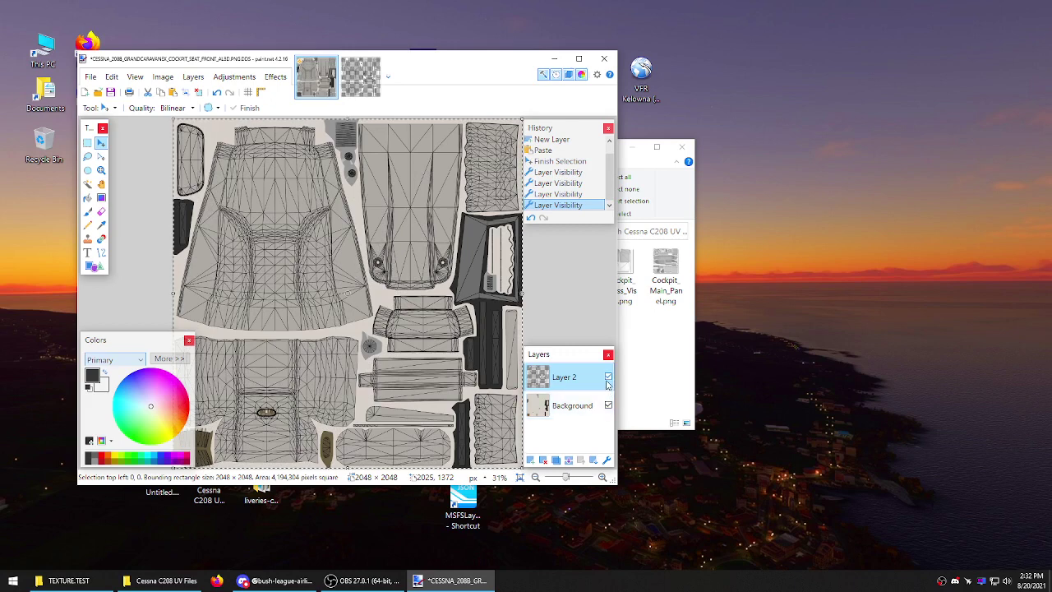
pyautogui.click(556, 405)
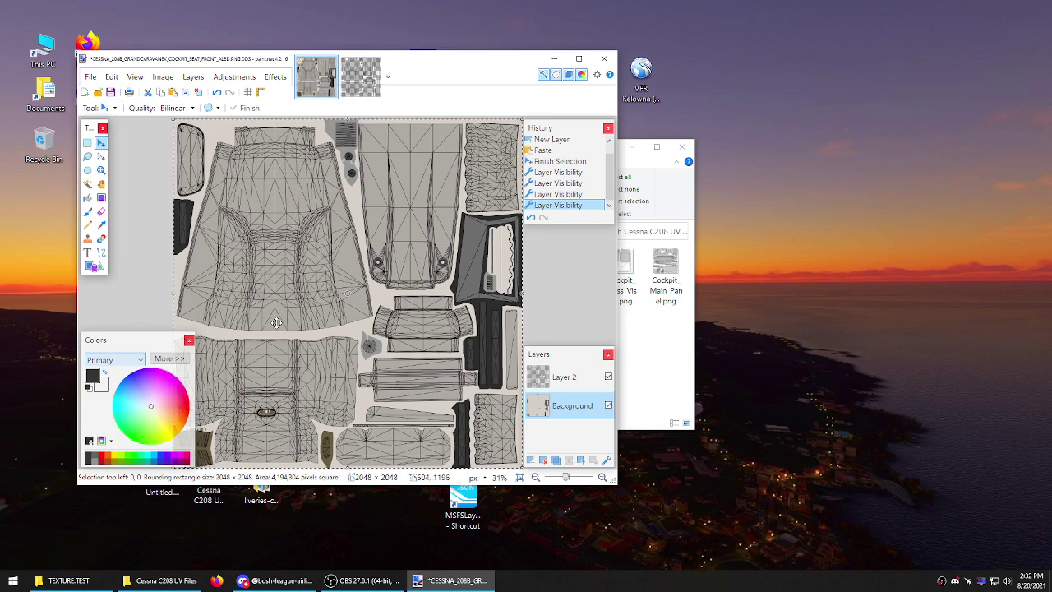
pyautogui.moveTo(151, 409); pyautogui.dragTo(176, 389)
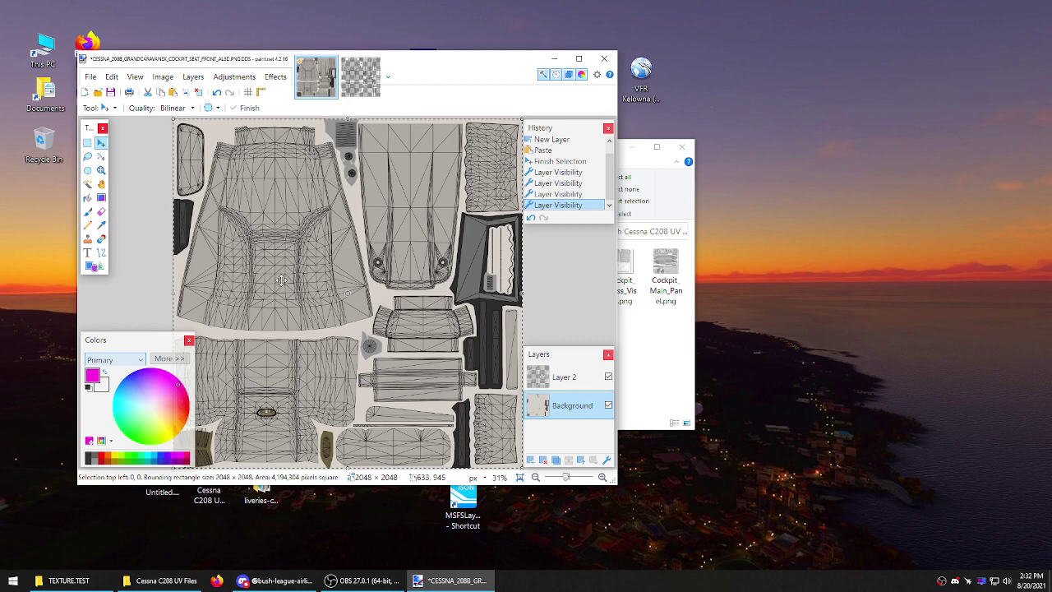
pyautogui.click(565, 378)
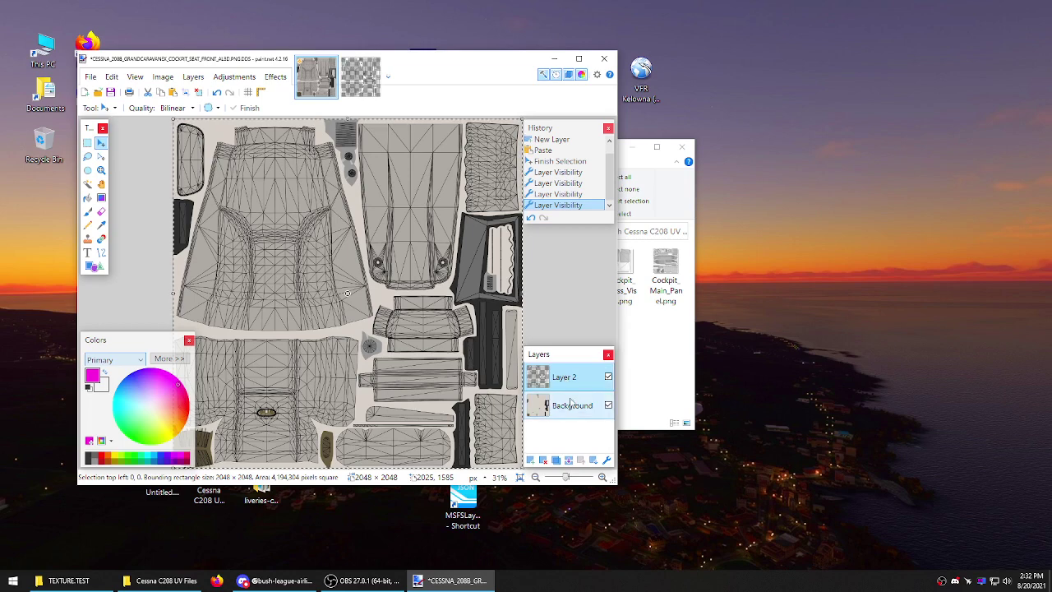
pyautogui.click(569, 404)
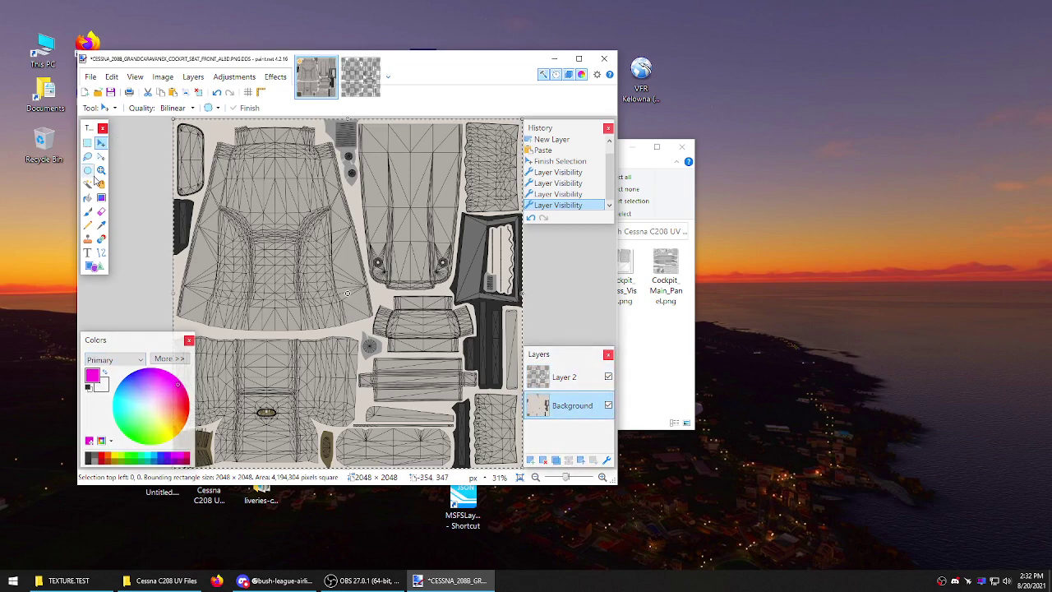
# Step: With a 100-wide paintbrush, paint magenta down the seat panel's right edge and along its bottom
pyautogui.click(89, 211)
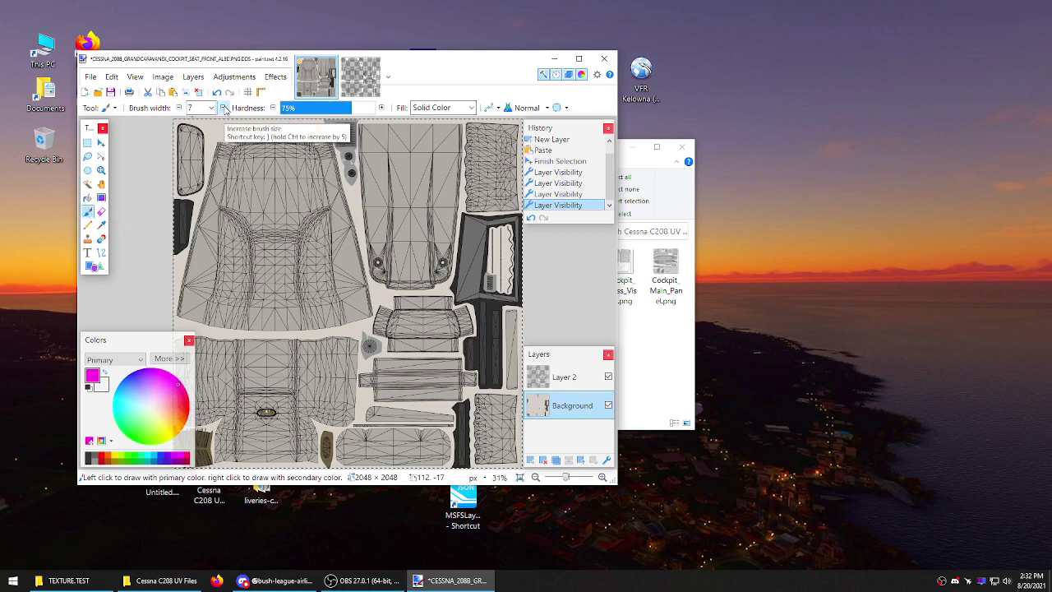
pyautogui.click(211, 108)
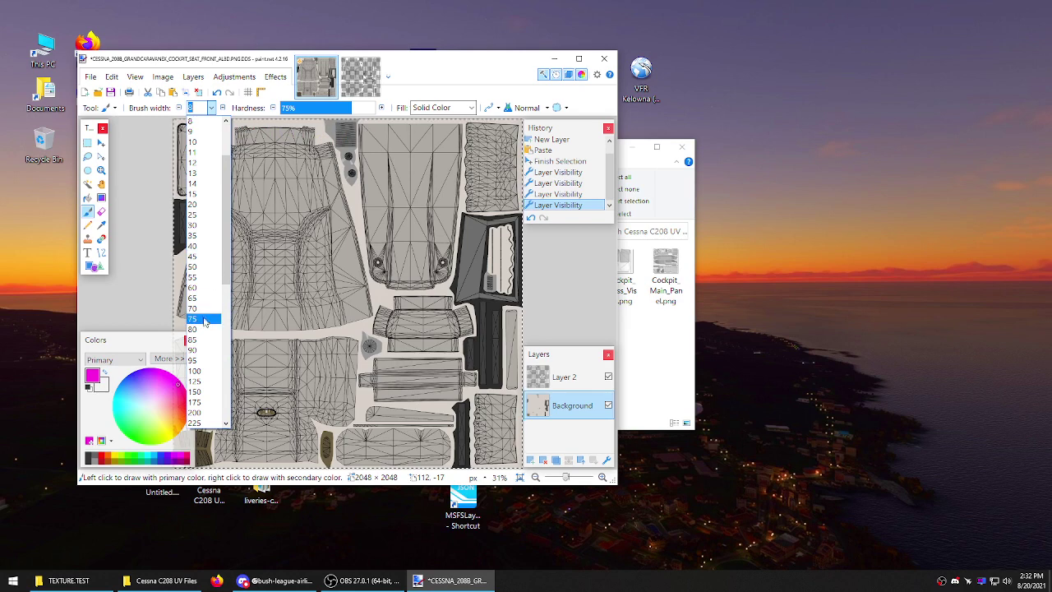
pyautogui.click(197, 288)
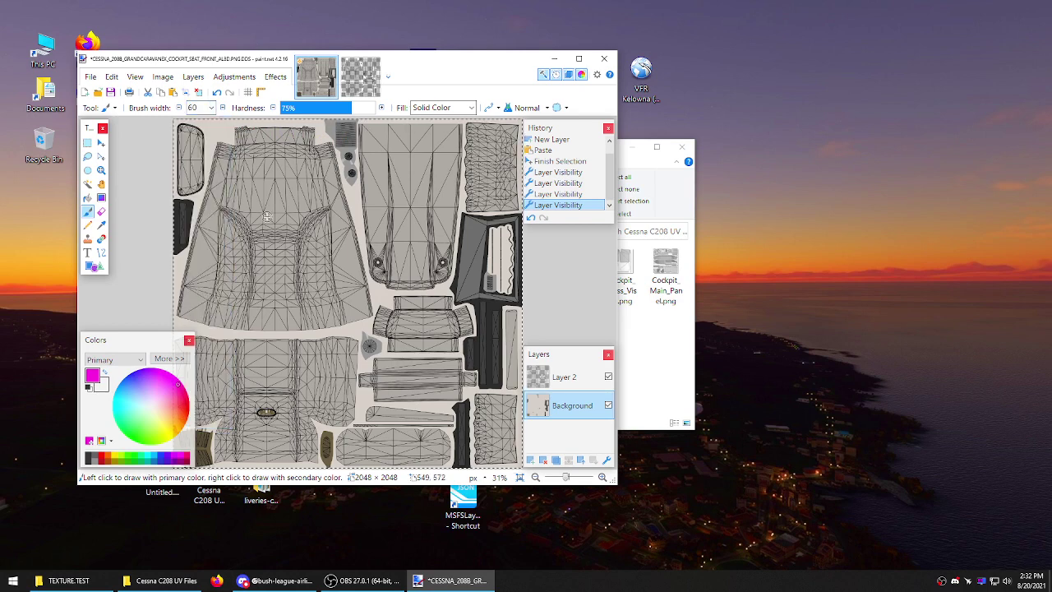
pyautogui.click(212, 108)
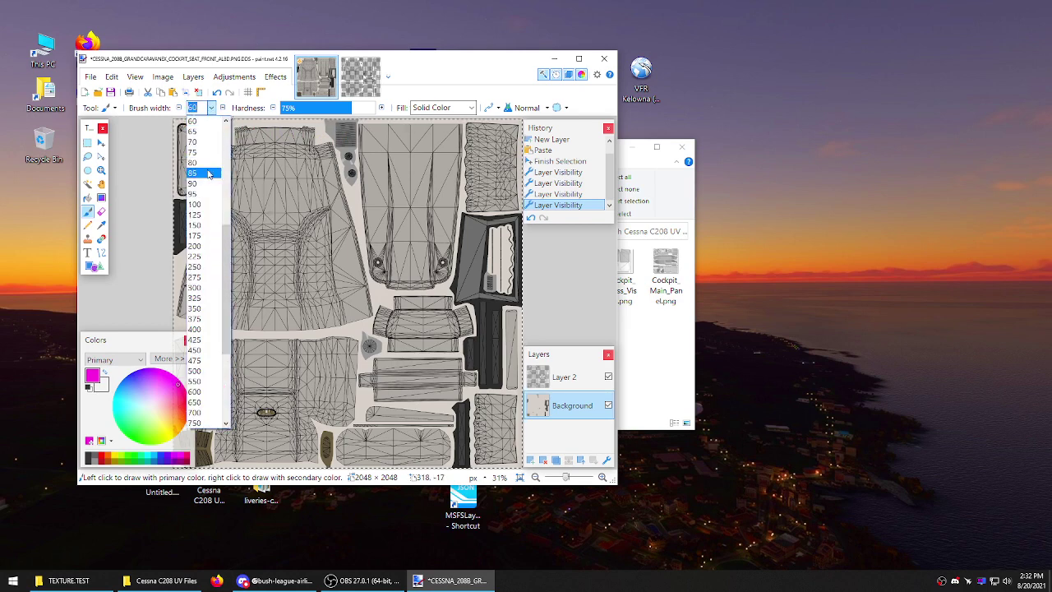
pyautogui.click(211, 202)
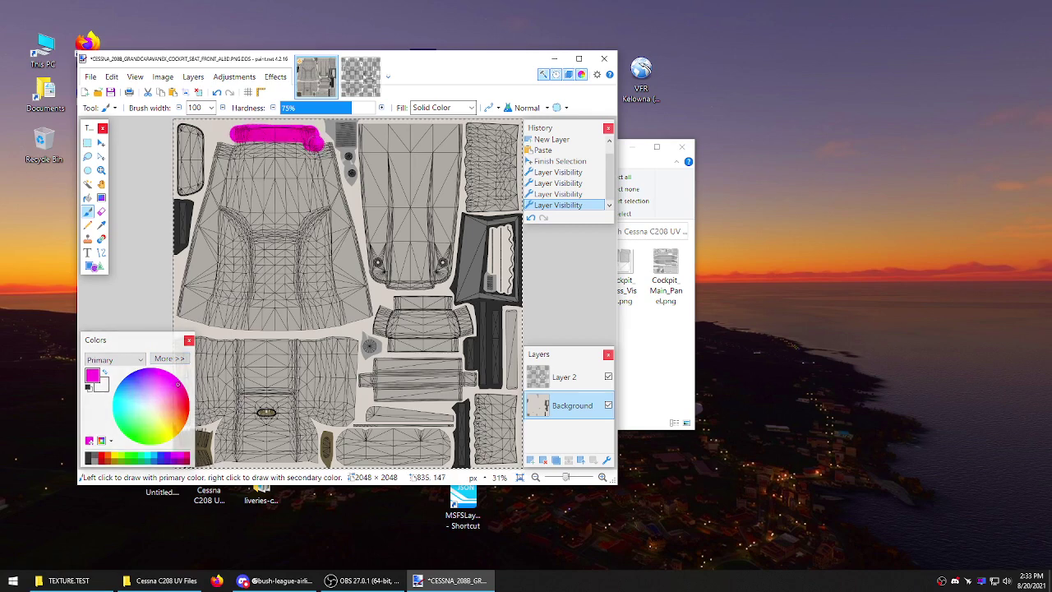
pyautogui.moveTo(328, 155); pyautogui.dragTo(354, 252)
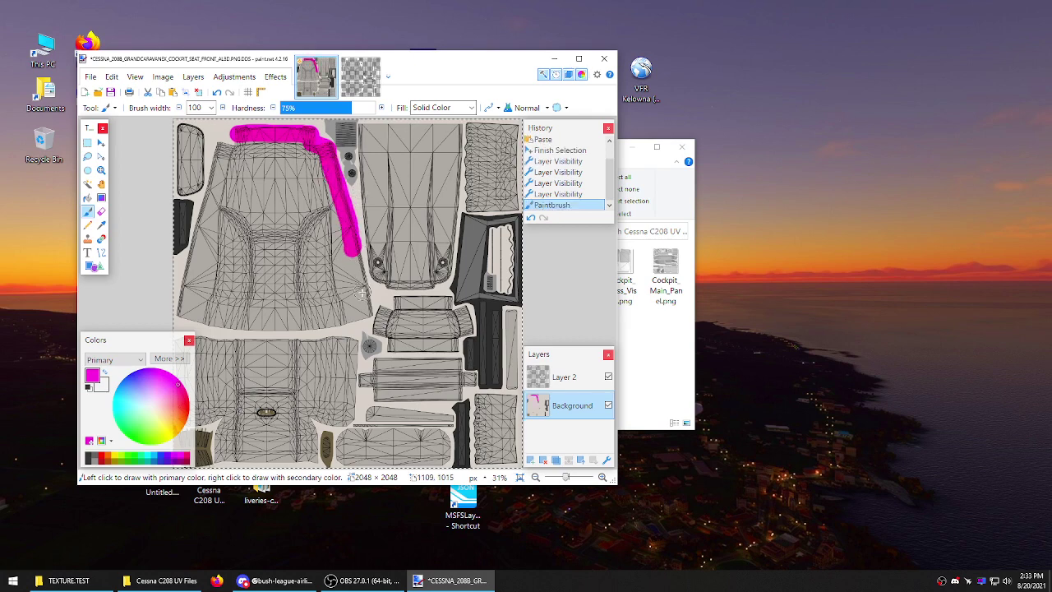
pyautogui.moveTo(351, 247); pyautogui.dragTo(364, 314)
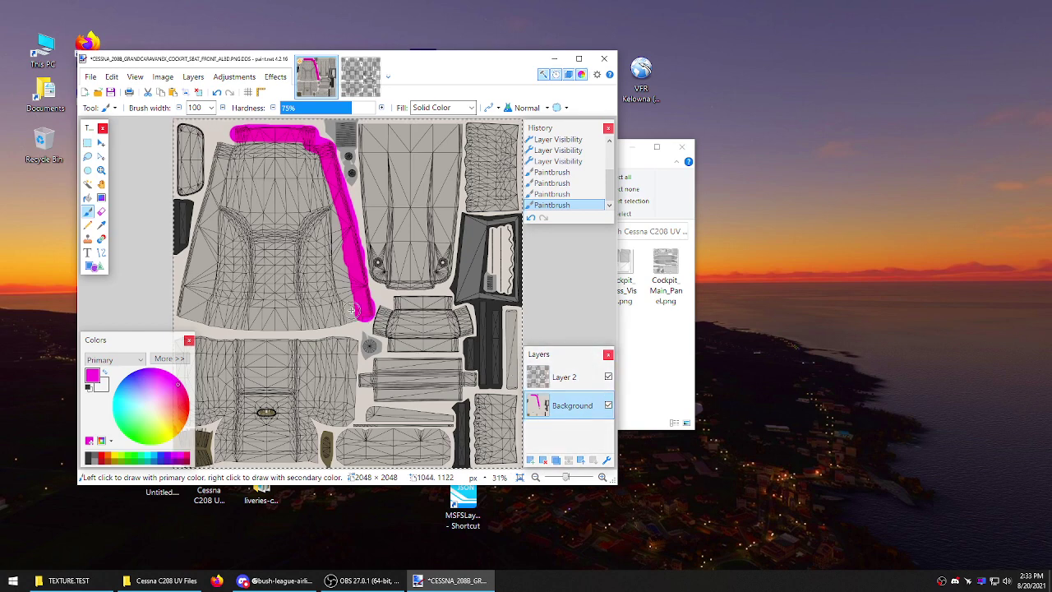
pyautogui.moveTo(356, 310)
pyautogui.mouseDown()
pyautogui.moveTo(363, 317)
pyautogui.moveTo(260, 324)
pyautogui.mouseUp()
# Step: Switch to brush width 150 and fill the rest of the seat panel with magenta
pyautogui.click(211, 108)
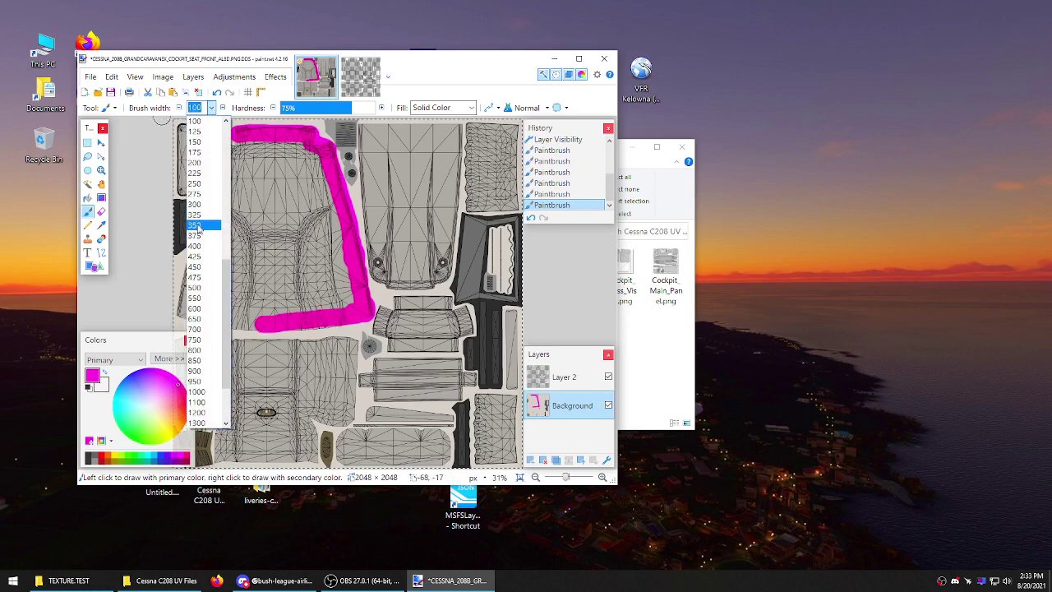
pyautogui.click(202, 142)
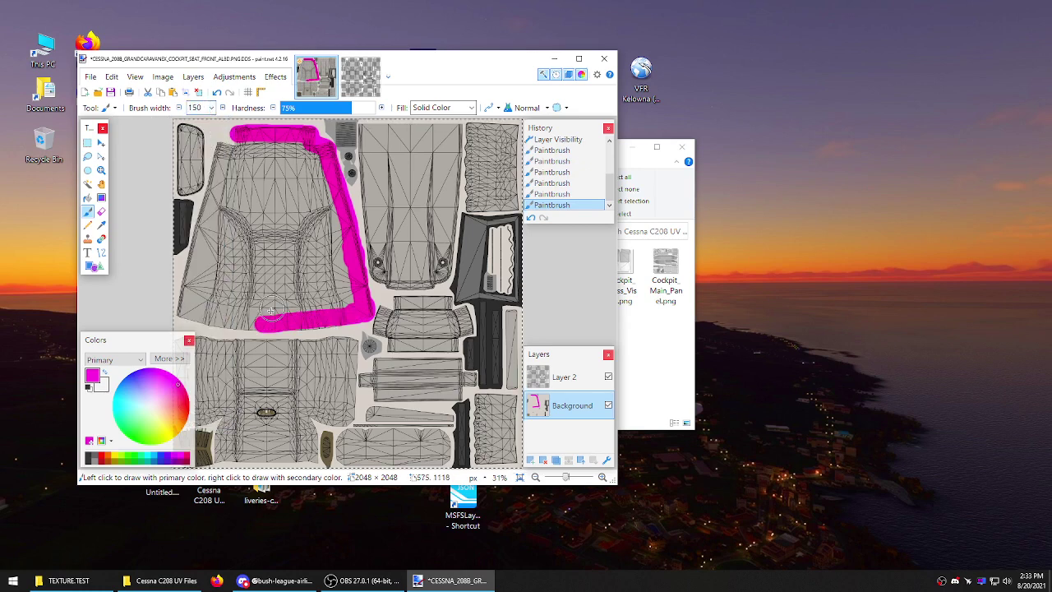
pyautogui.moveTo(270, 317); pyautogui.dragTo(191, 309)
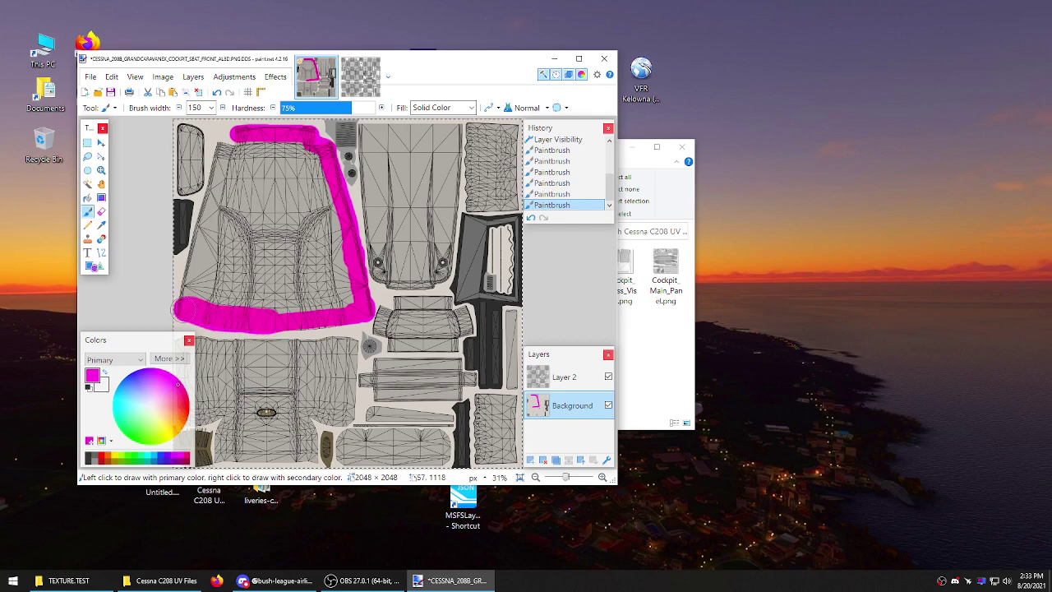
pyautogui.moveTo(201, 251); pyautogui.dragTo(223, 158)
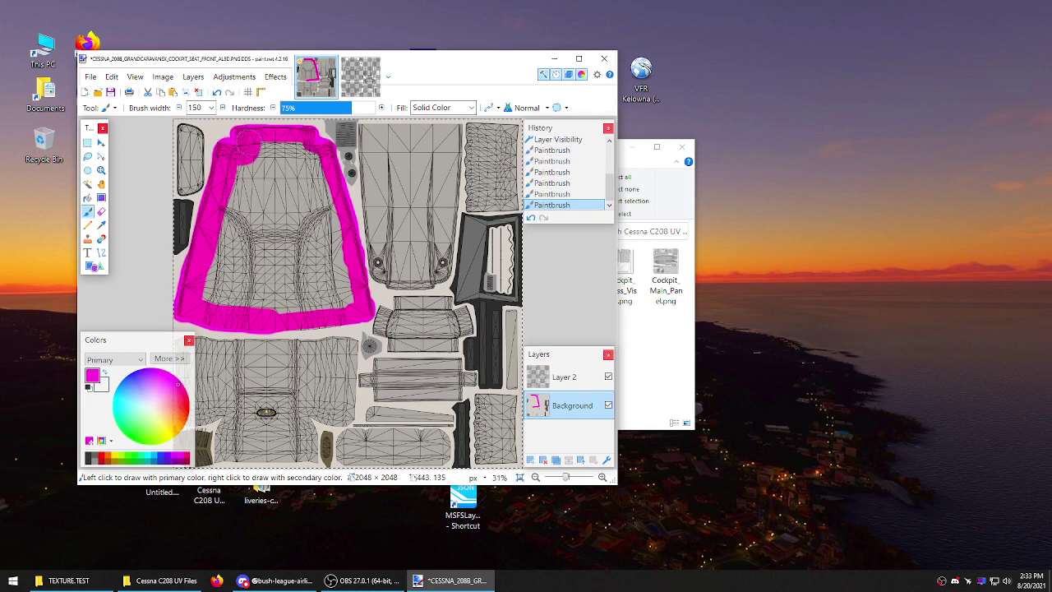
pyautogui.moveTo(292, 142); pyautogui.dragTo(333, 247)
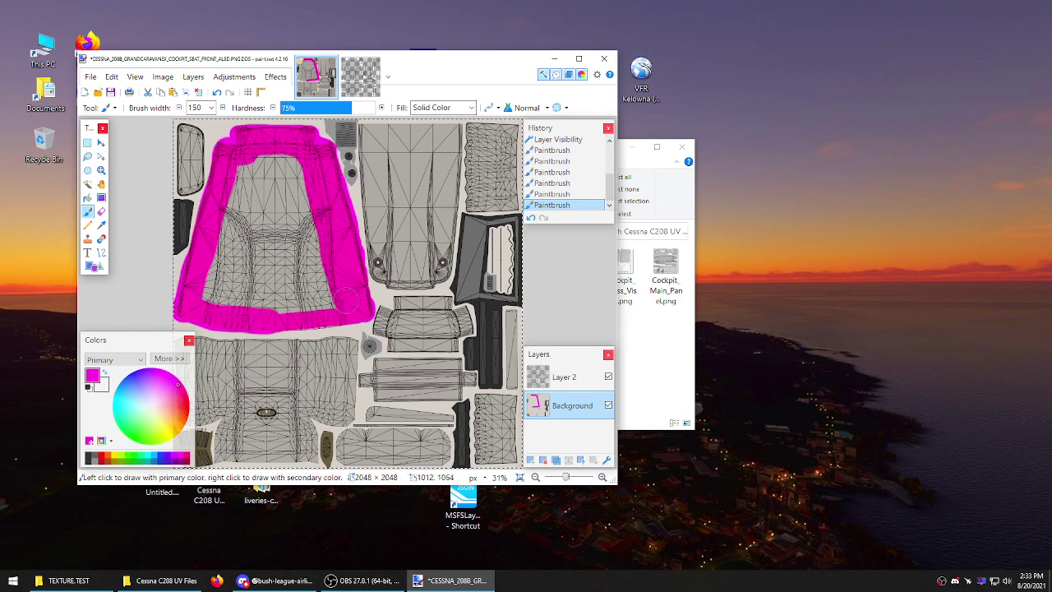
pyautogui.moveTo(345, 301)
pyautogui.mouseDown()
pyautogui.moveTo(225, 297)
pyautogui.moveTo(235, 200)
pyautogui.moveTo(261, 168)
pyautogui.moveTo(303, 176)
pyautogui.moveTo(317, 265)
pyautogui.moveTo(310, 293)
pyautogui.moveTo(225, 283)
pyautogui.moveTo(246, 197)
pyautogui.moveTo(295, 191)
pyautogui.moveTo(307, 281)
pyautogui.mouseUp()
pyautogui.moveTo(270, 172)
pyautogui.mouseDown()
pyautogui.moveTo(248, 285)
pyautogui.moveTo(290, 276)
pyautogui.moveTo(277, 214)
pyautogui.moveTo(265, 258)
pyautogui.mouseUp()
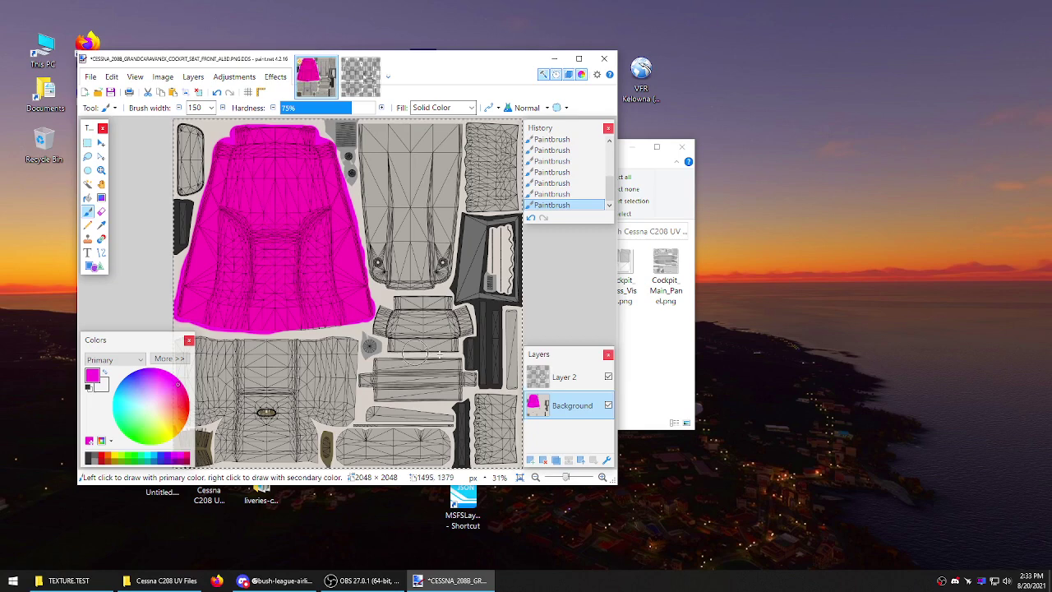
# Step: Toggle the wireframe layer to check the paint, then delete Layer 2
pyautogui.click(608, 376)
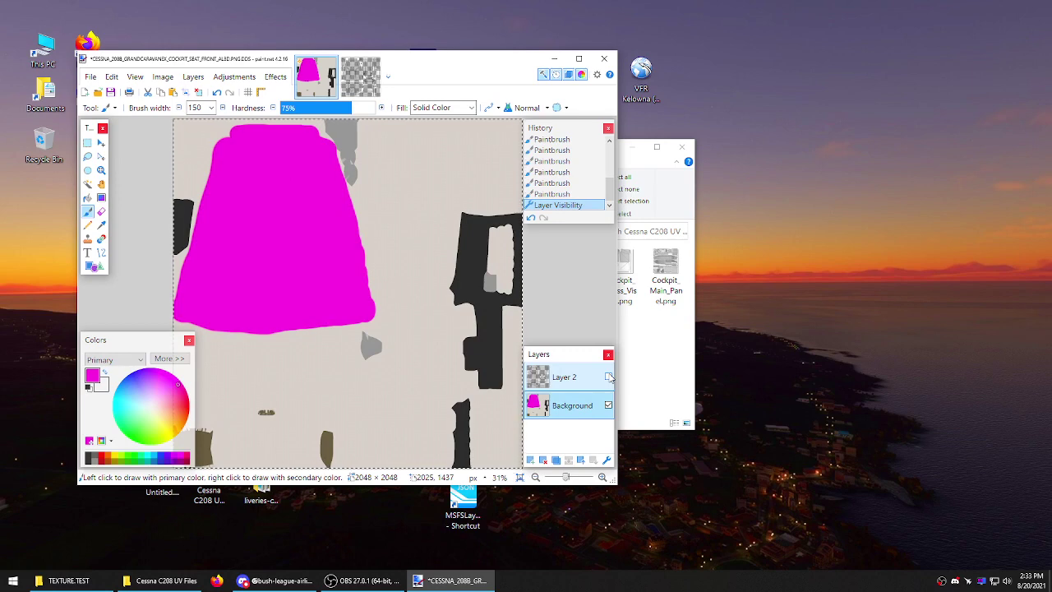
pyautogui.click(608, 376)
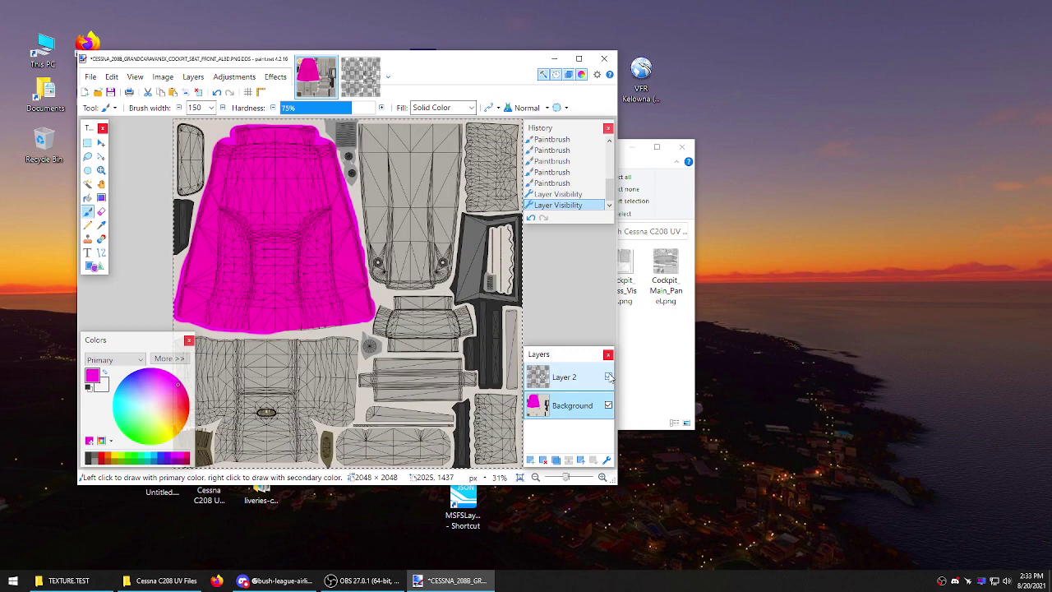
pyautogui.click(608, 376)
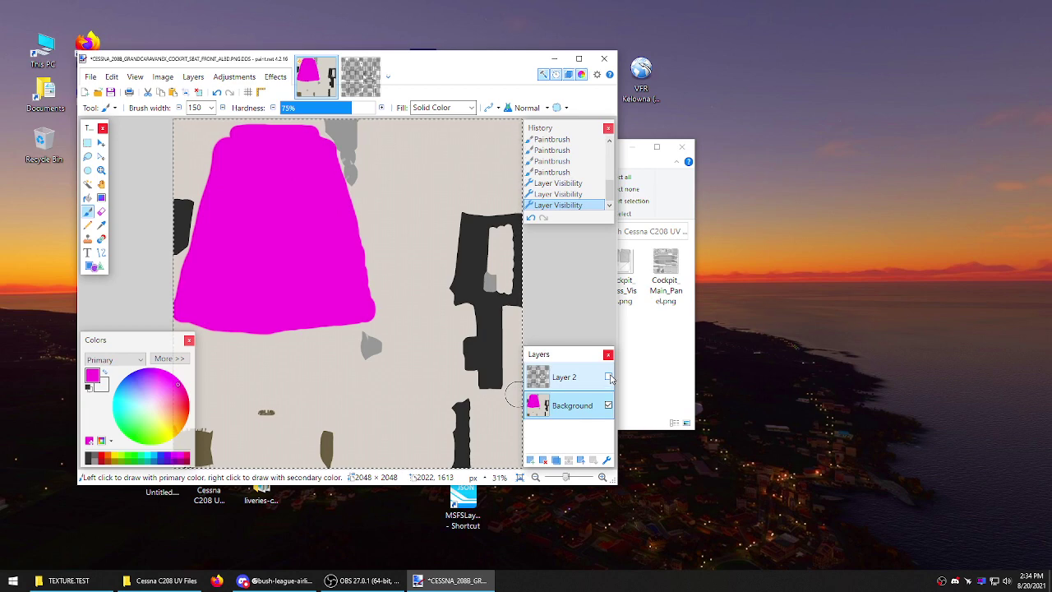
pyautogui.click(608, 377)
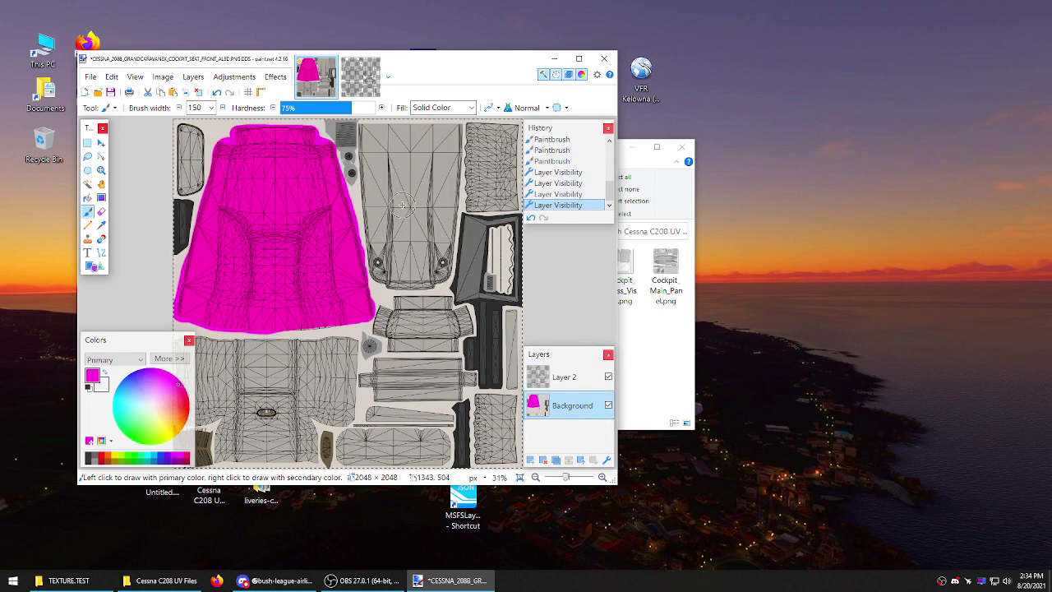
pyautogui.click(571, 376)
pyautogui.click(542, 461)
# Step: Undo repeatedly on the seat texture to remove all the magenta strokes
pyautogui.click(366, 74)
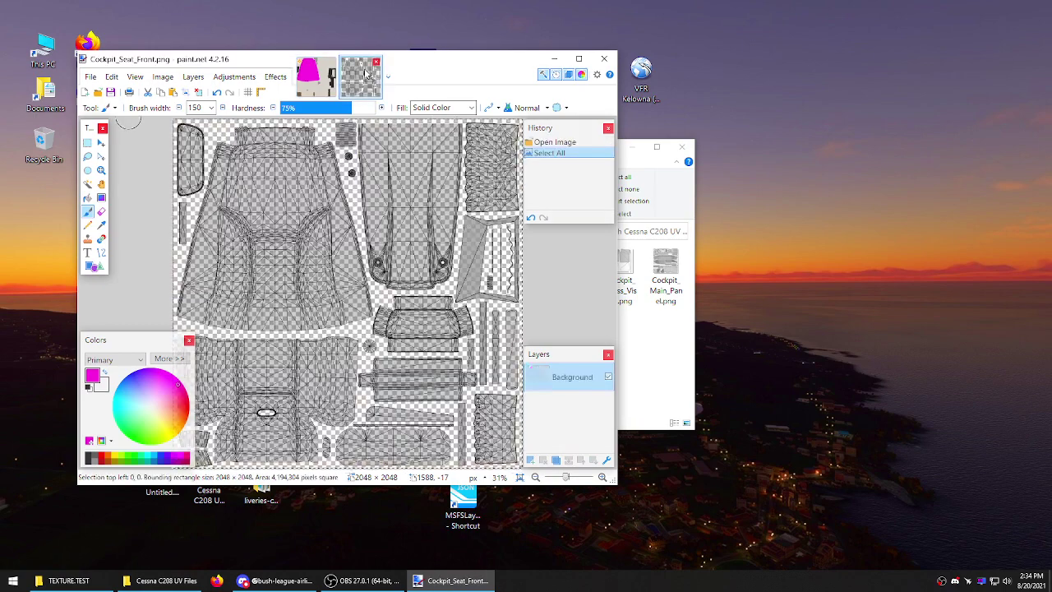
pyautogui.click(316, 74)
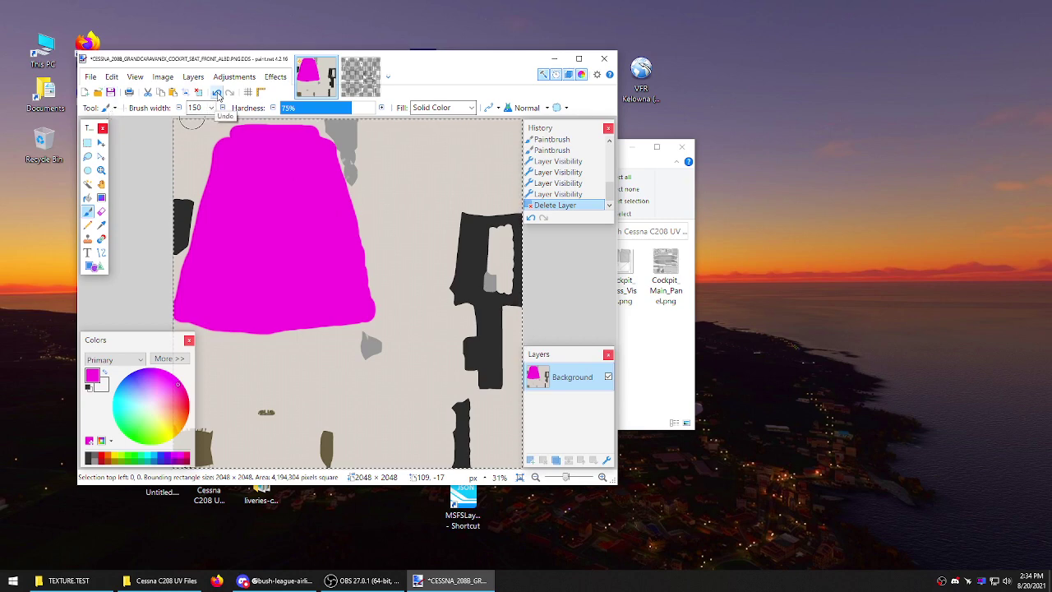
pyautogui.click(217, 92)
pyautogui.click(217, 93)
pyautogui.click(217, 93)
pyautogui.click(217, 93)
pyautogui.click(217, 93)
pyautogui.click(217, 93)
pyautogui.click(217, 93)
pyautogui.click(217, 93)
pyautogui.click(217, 93)
pyautogui.click(217, 93)
pyautogui.click(217, 93)
pyautogui.click(216, 93)
pyautogui.click(217, 93)
pyautogui.click(217, 93)
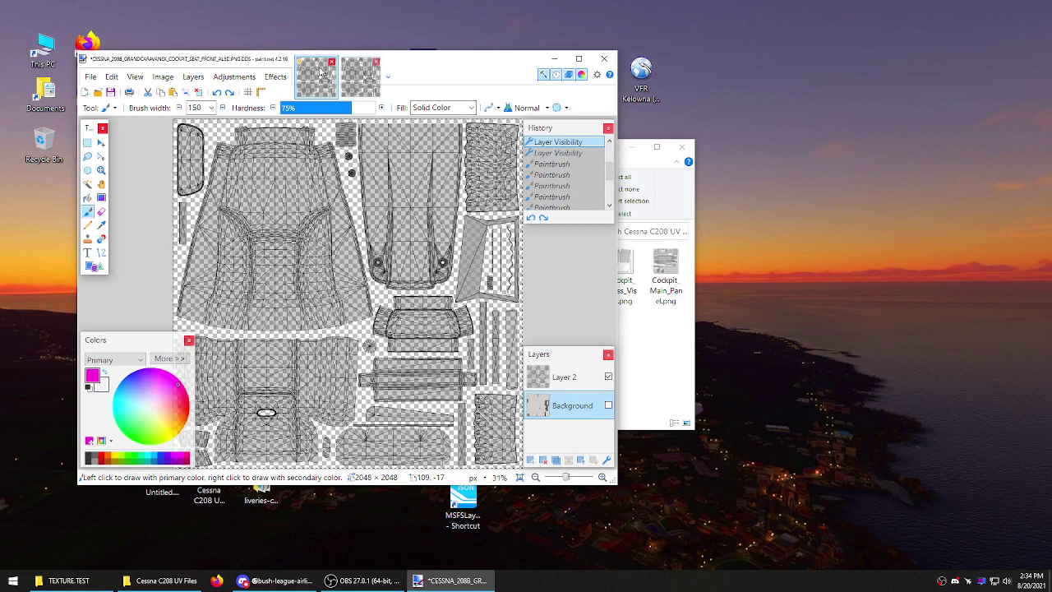
# Step: Delete Layer 2 so only the Background remains, then view Cockpit_Seat_Front.png
pyautogui.click(560, 375)
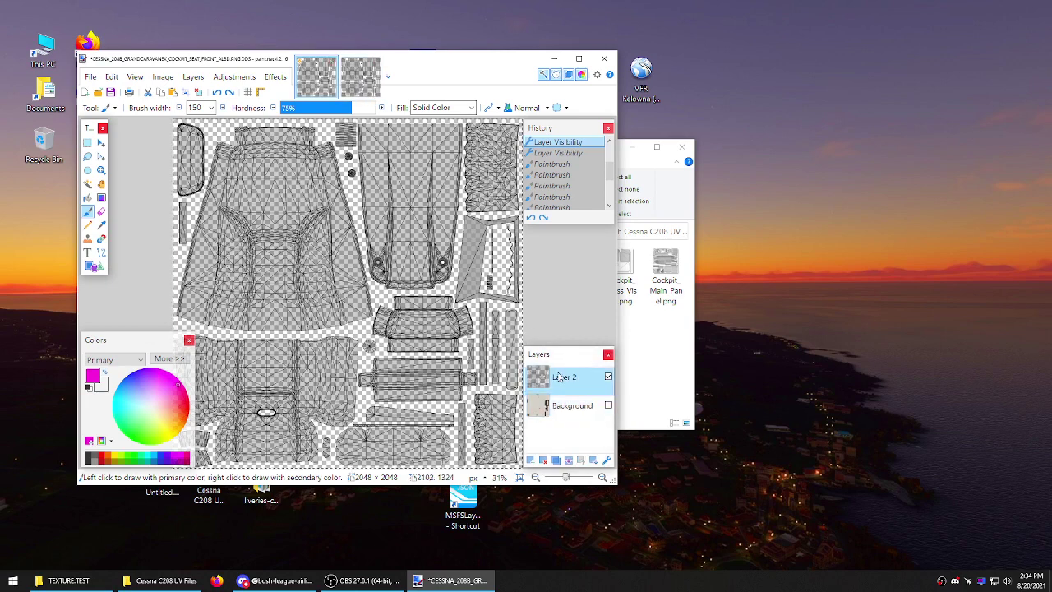
pyautogui.click(543, 461)
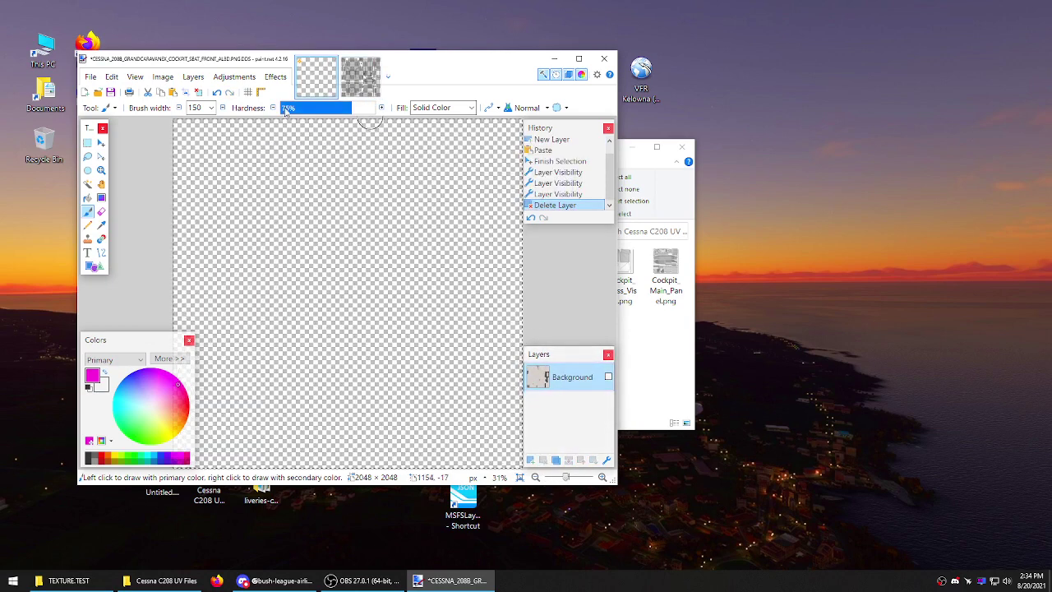
pyautogui.click(216, 93)
pyautogui.click(217, 93)
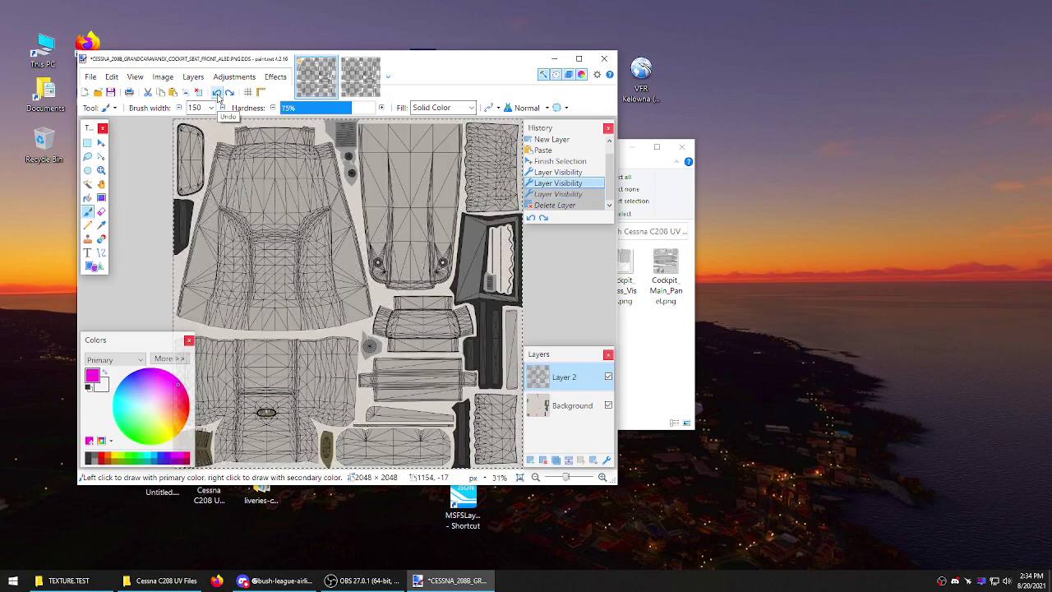
pyautogui.click(543, 460)
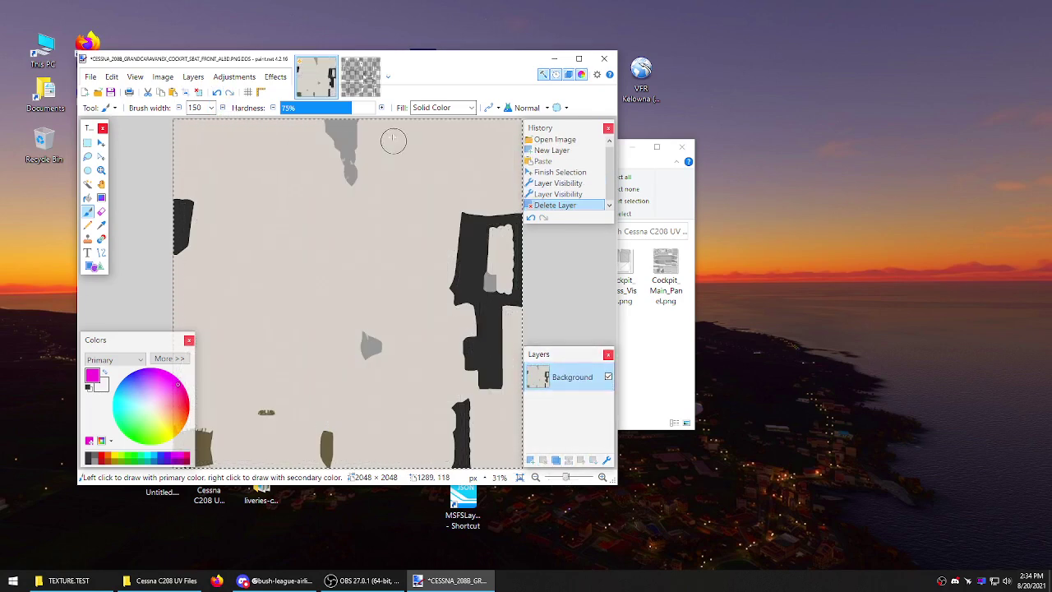
pyautogui.click(368, 79)
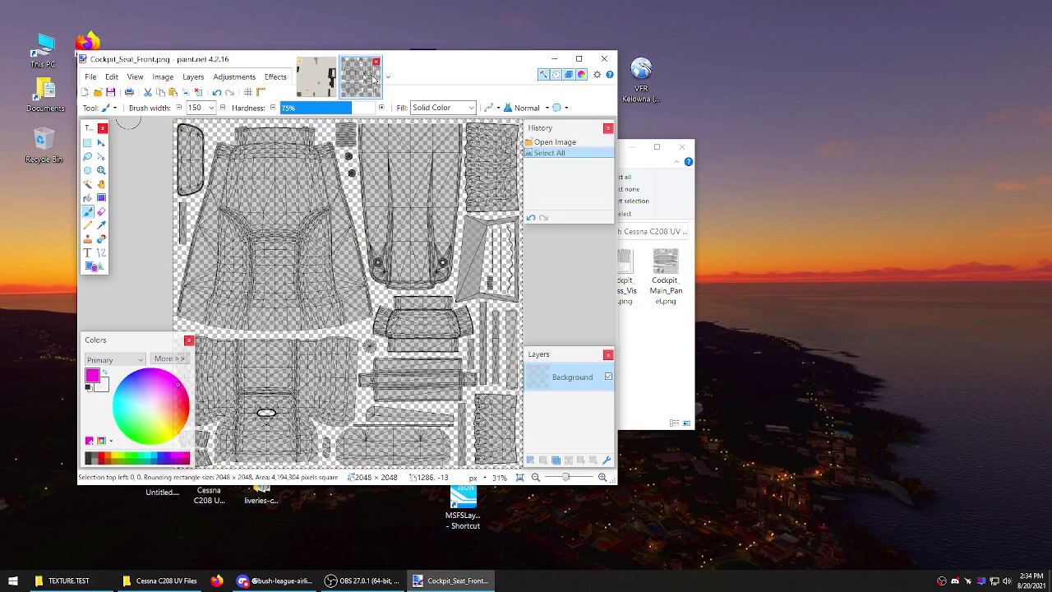
# Step: Open Cockpit_Seat_Front.png from the Sketches folder and select its whole canvas
pyautogui.moveTo(436, 77); pyautogui.dragTo(387, 86)
pyautogui.click(664, 357)
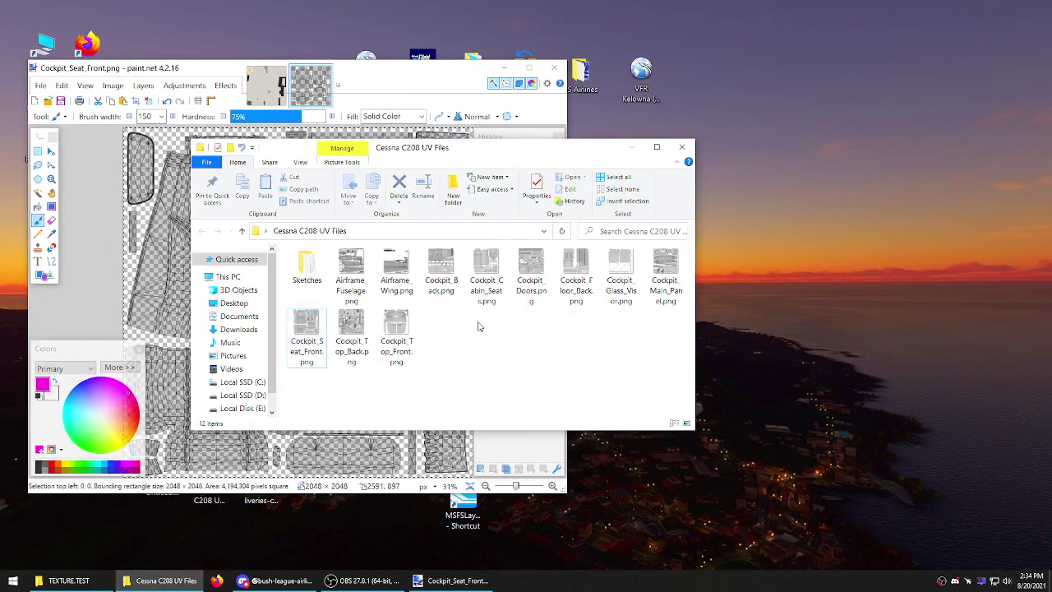
pyautogui.doubleClick(306, 271)
pyautogui.doubleClick(396, 276)
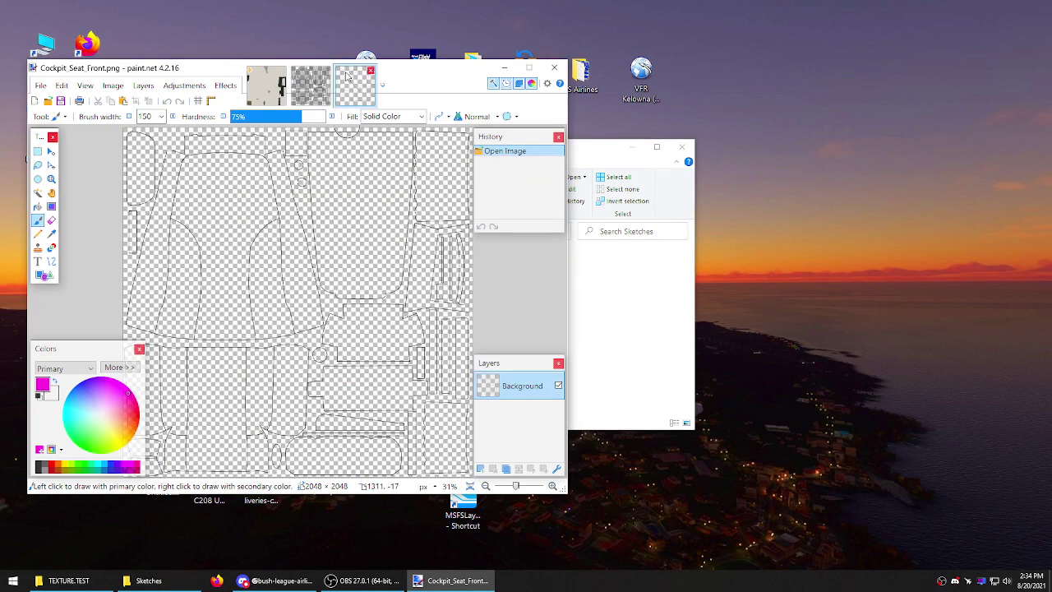
pyautogui.click(62, 85)
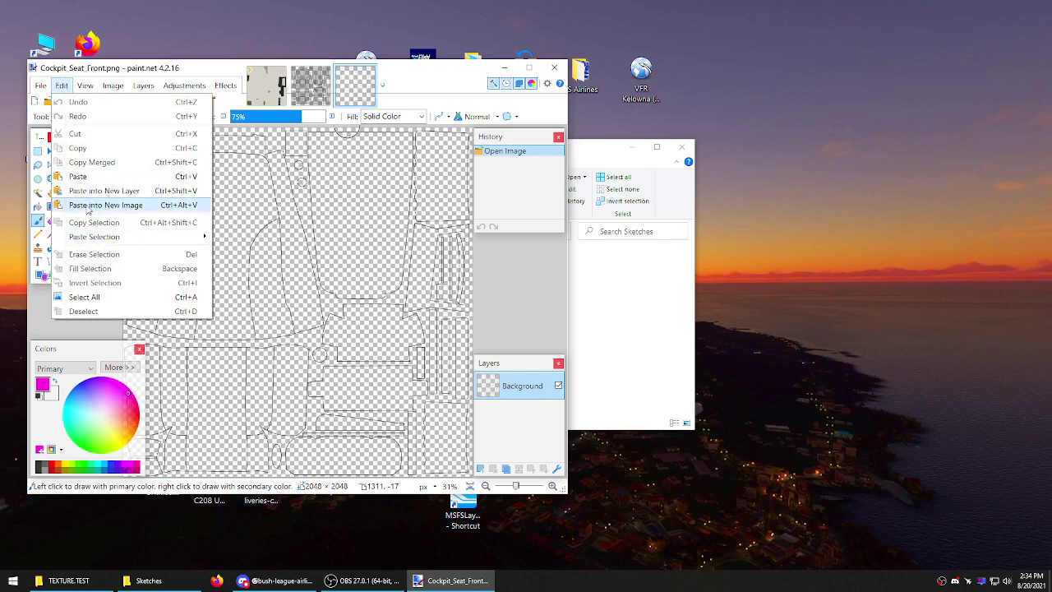
pyautogui.click(90, 297)
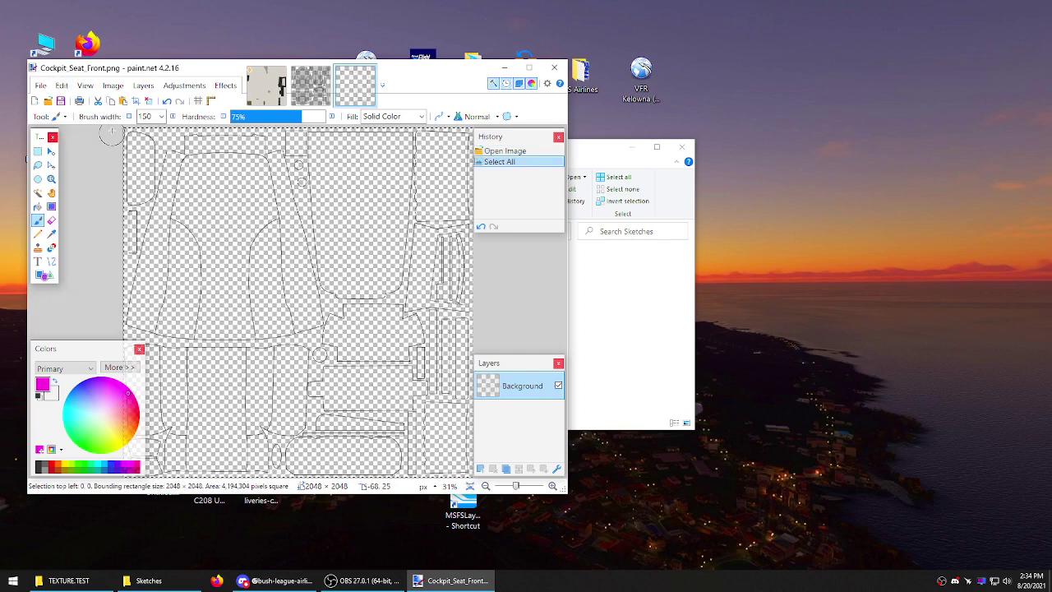
pyautogui.click(37, 151)
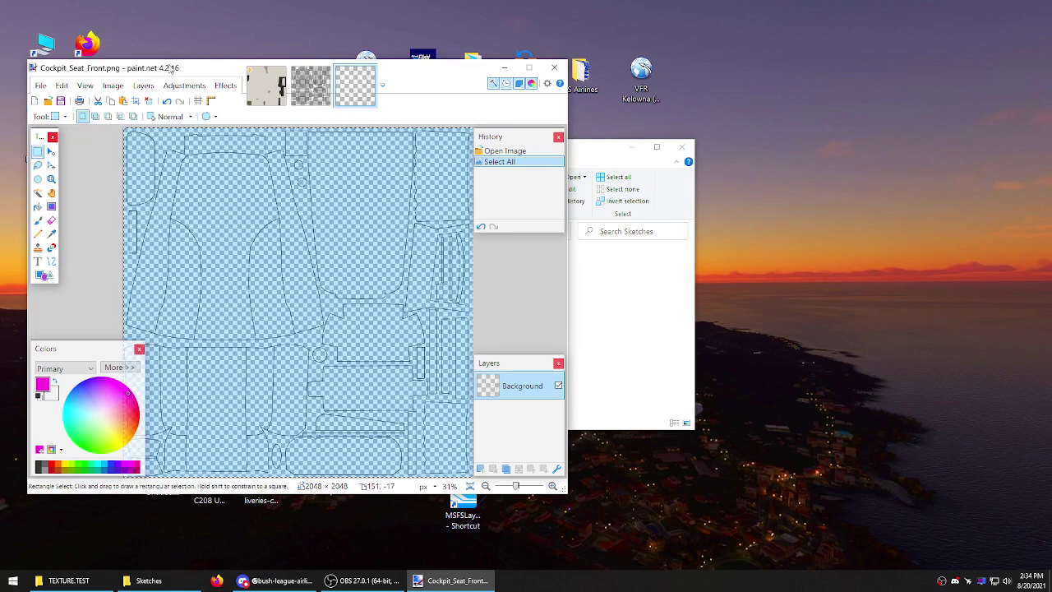
# Step: Paste the outline image onto a new Layer 2 in the Cessna seat texture and deselect
pyautogui.moveTo(202, 71); pyautogui.dragTo(252, 74)
pyautogui.click(318, 87)
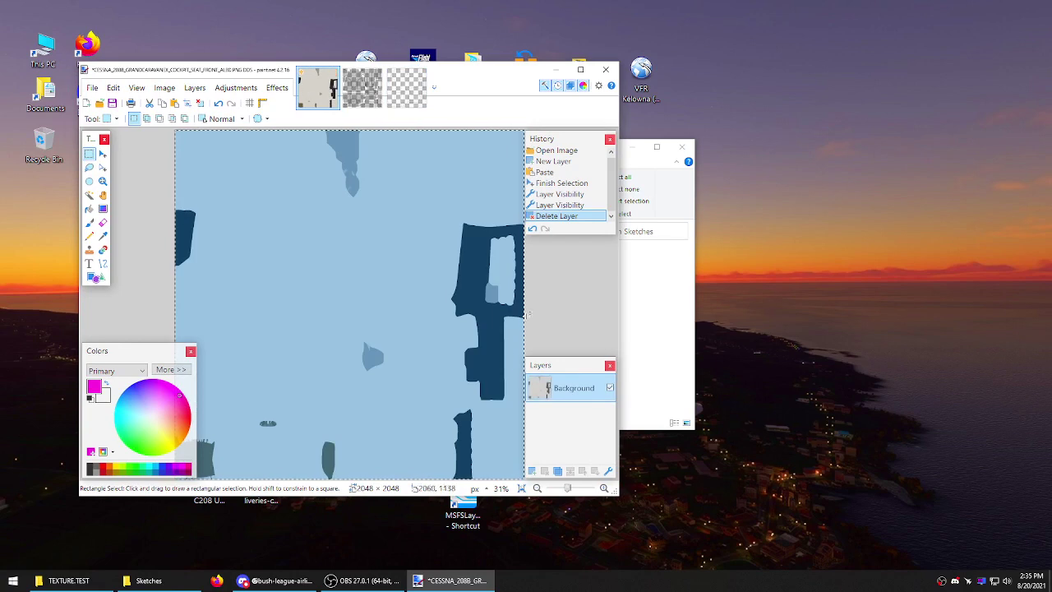
pyautogui.hotkey('ctrl', 'd')
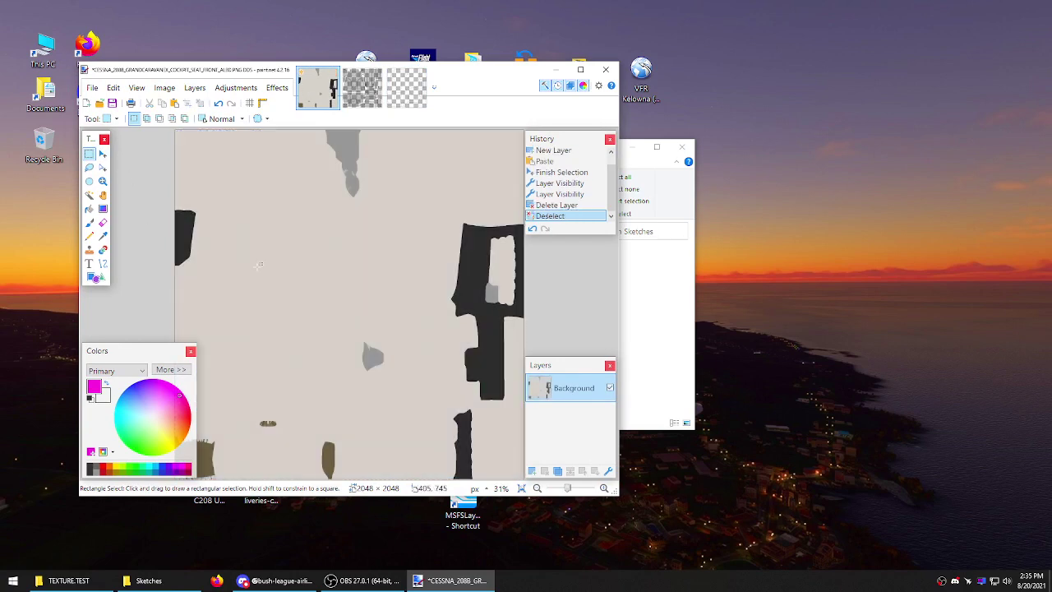
pyautogui.click(538, 473)
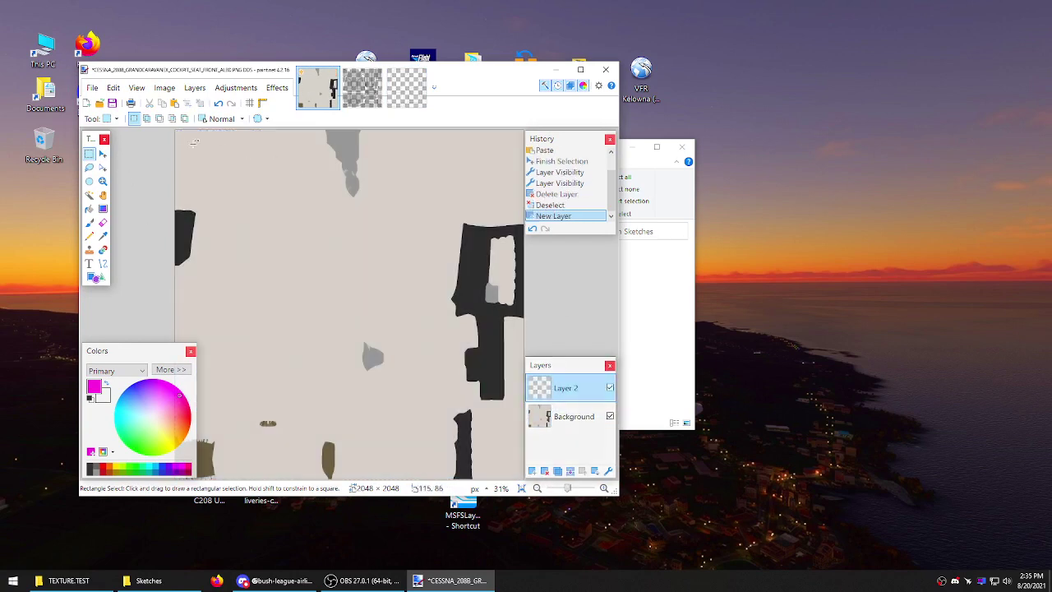
pyautogui.click(173, 103)
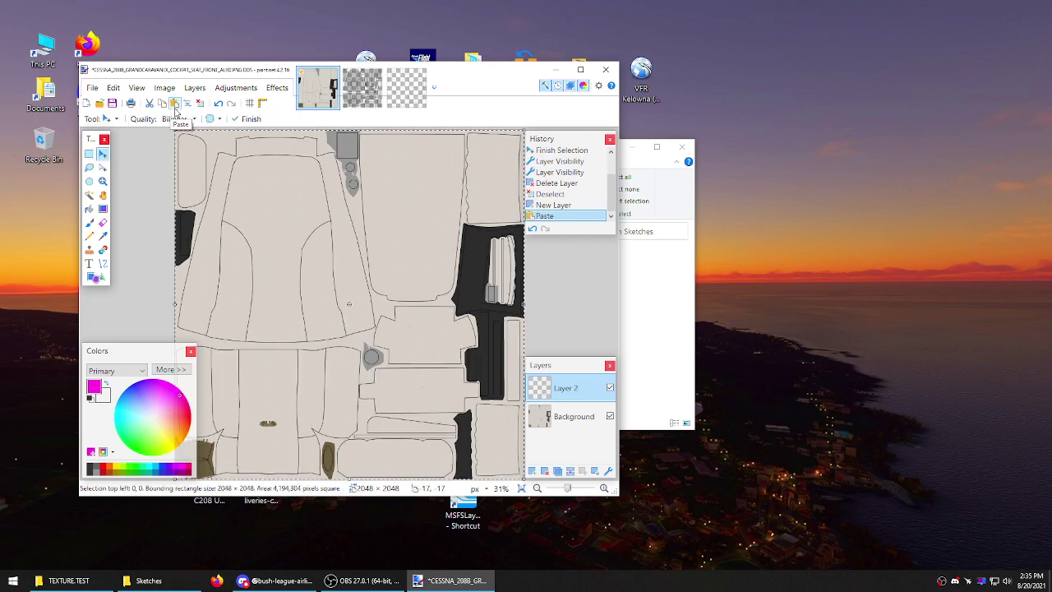
pyautogui.click(89, 153)
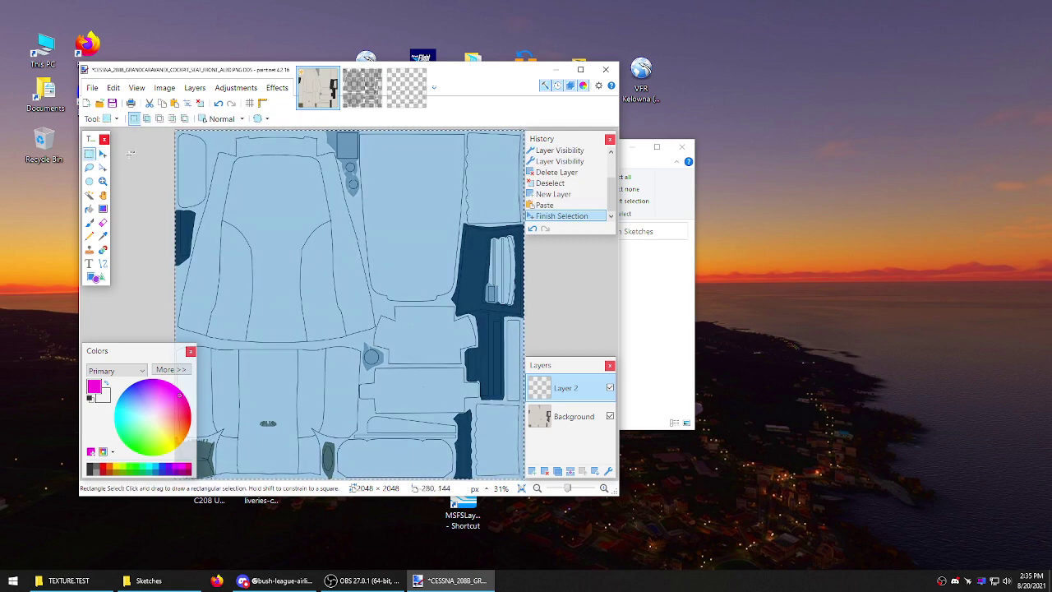
pyautogui.click(188, 164)
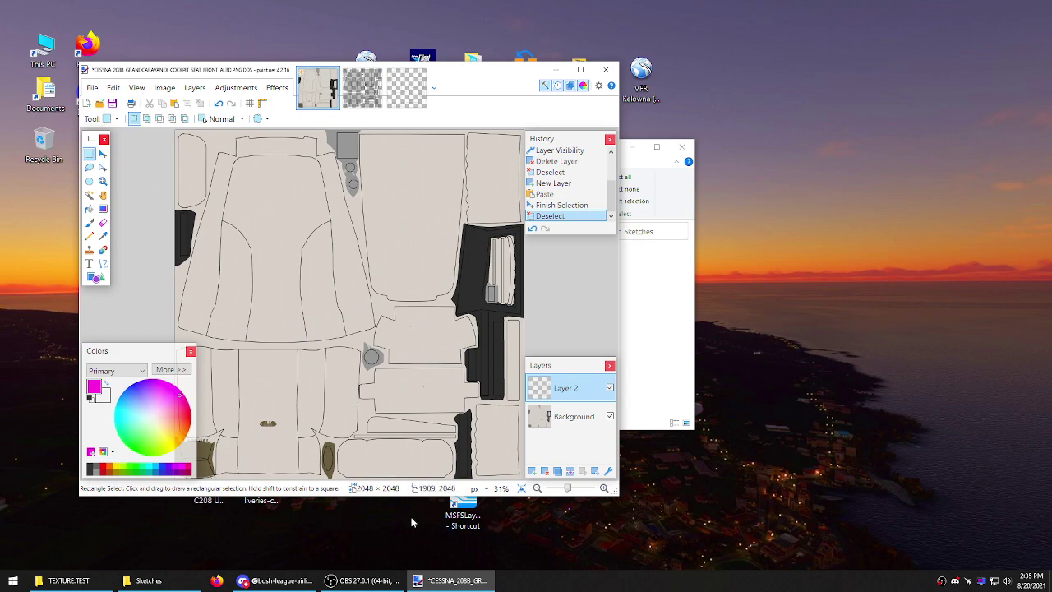
# Step: Open the Untitled.png swatch image and sample red from its red rectangle
pyautogui.moveTo(470, 79); pyautogui.dragTo(529, 49)
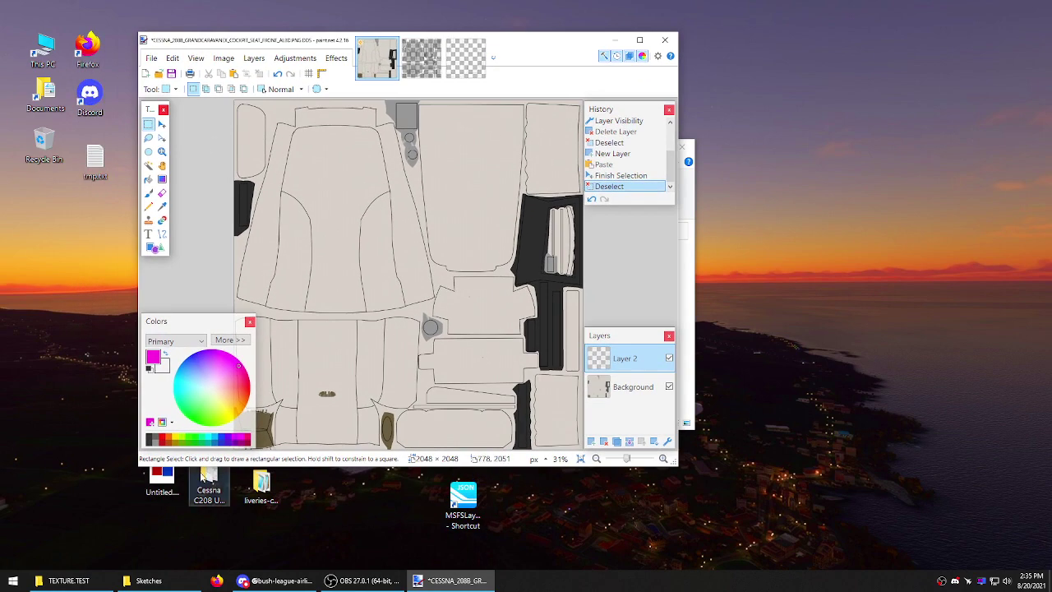
pyautogui.doubleClick(170, 474)
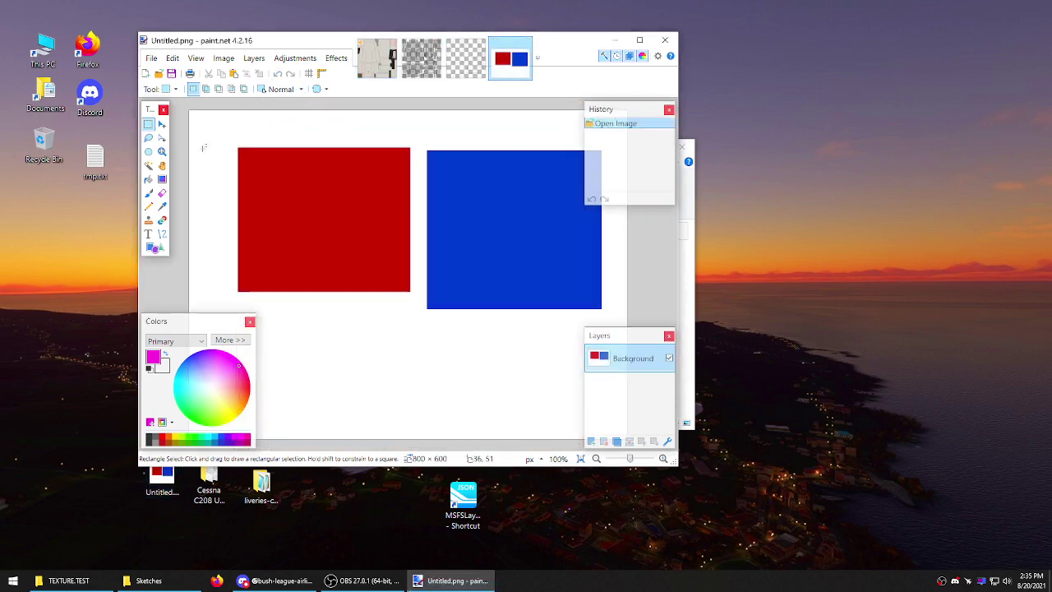
pyautogui.click(162, 206)
pyautogui.click(308, 205)
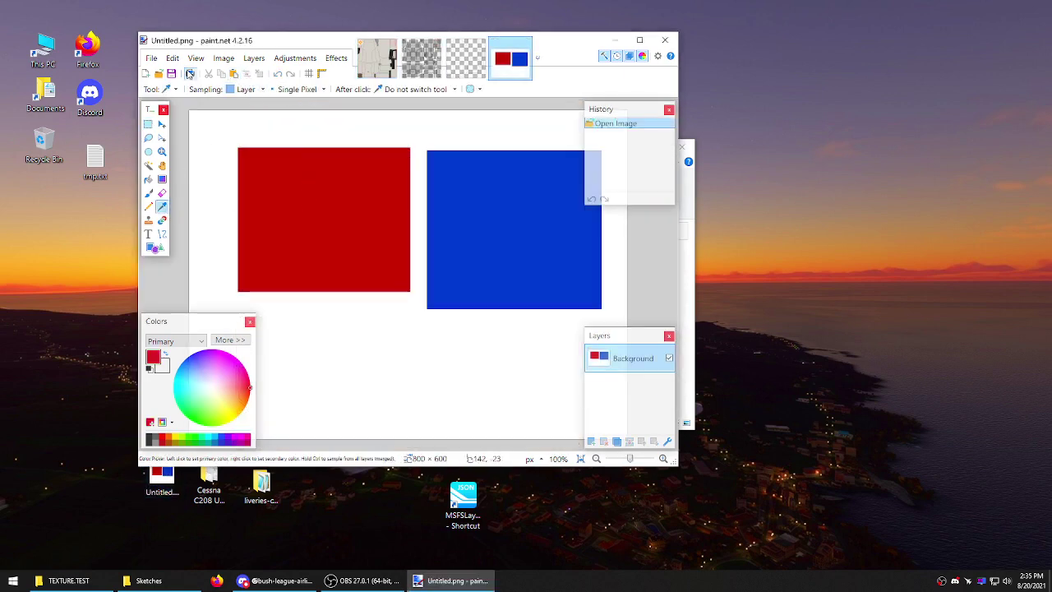
# Step: Bucket-fill the seat's side and top band and several lower panels red on Layer 2
pyautogui.click(376, 59)
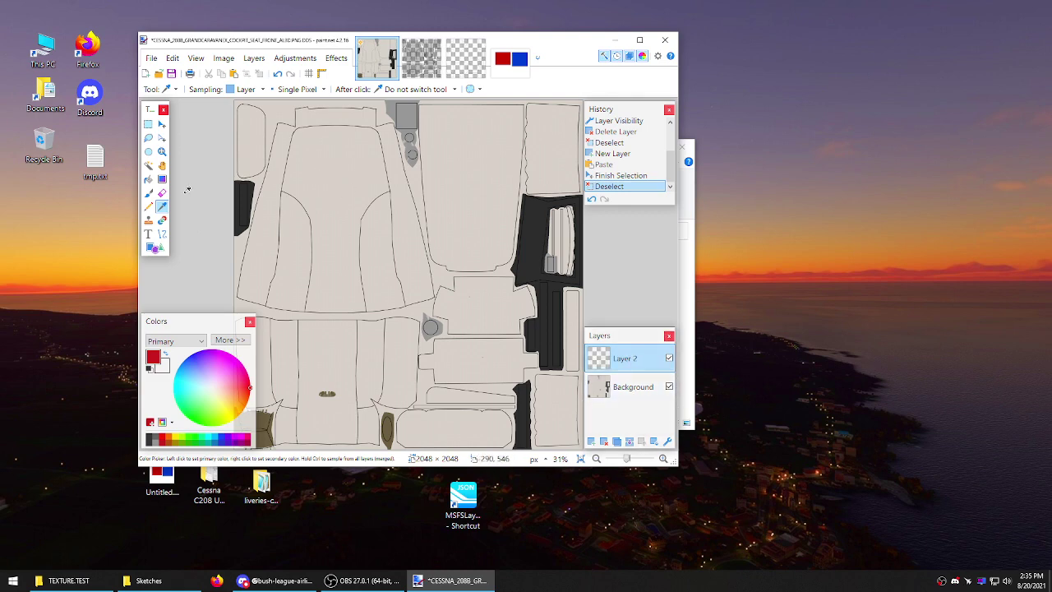
pyautogui.click(149, 179)
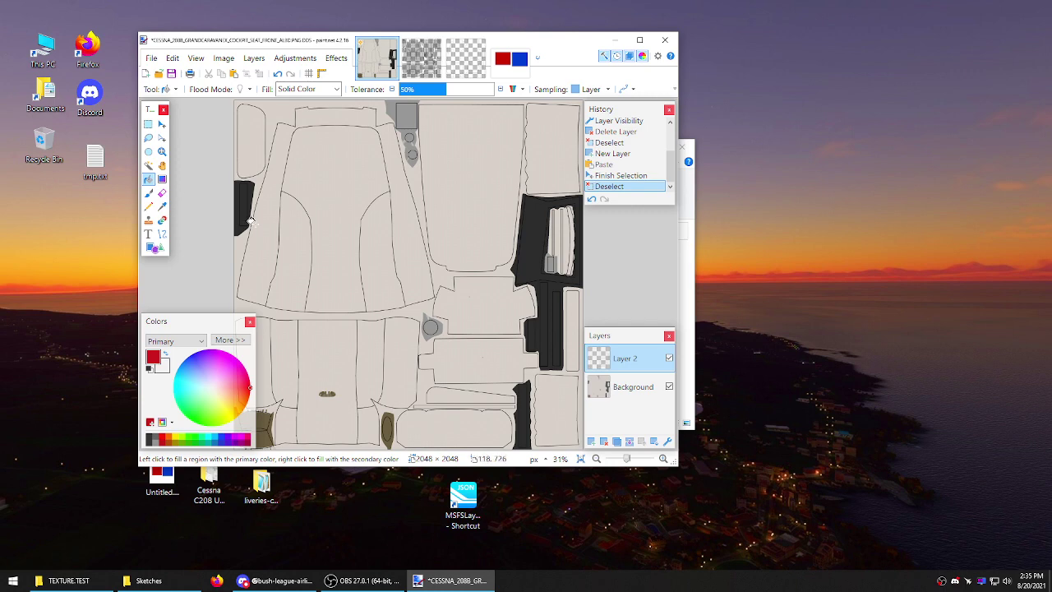
pyautogui.click(291, 234)
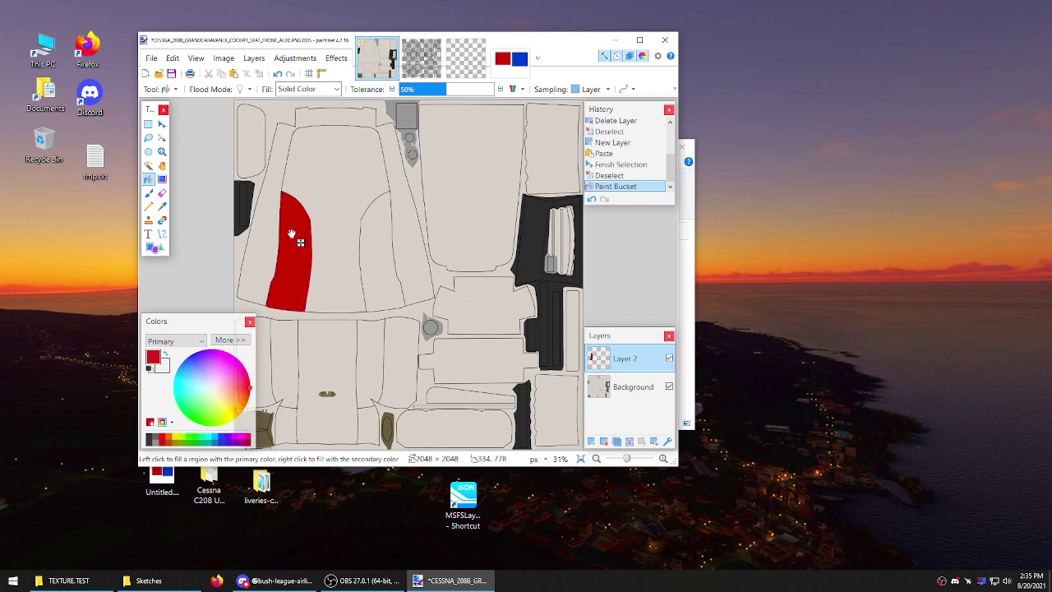
pyautogui.click(278, 74)
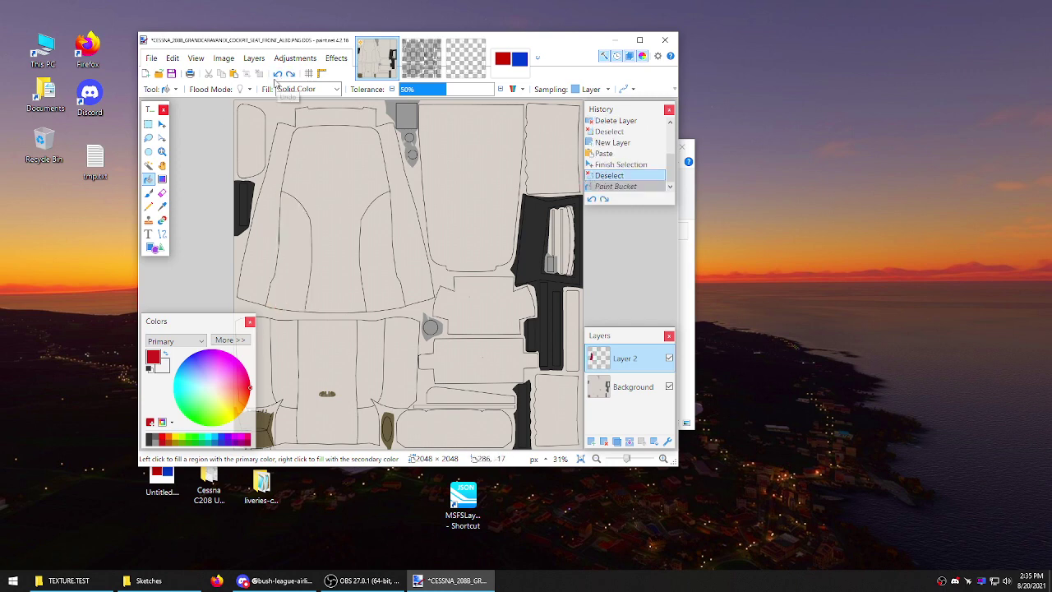
pyautogui.click(272, 211)
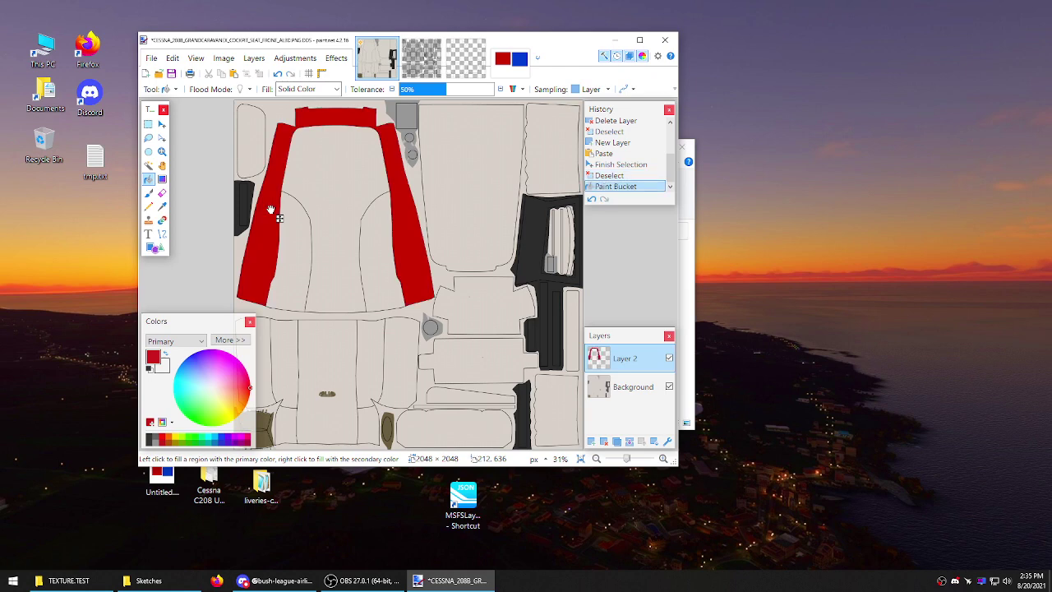
pyautogui.click(402, 351)
pyautogui.click(368, 420)
pyautogui.click(285, 425)
pyautogui.click(271, 396)
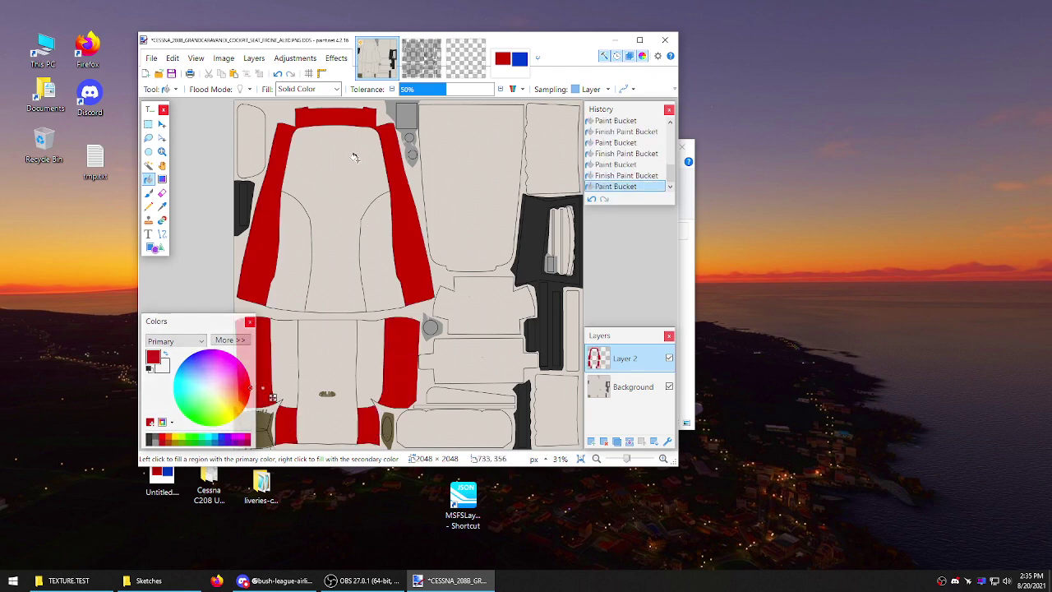
pyautogui.click(147, 124)
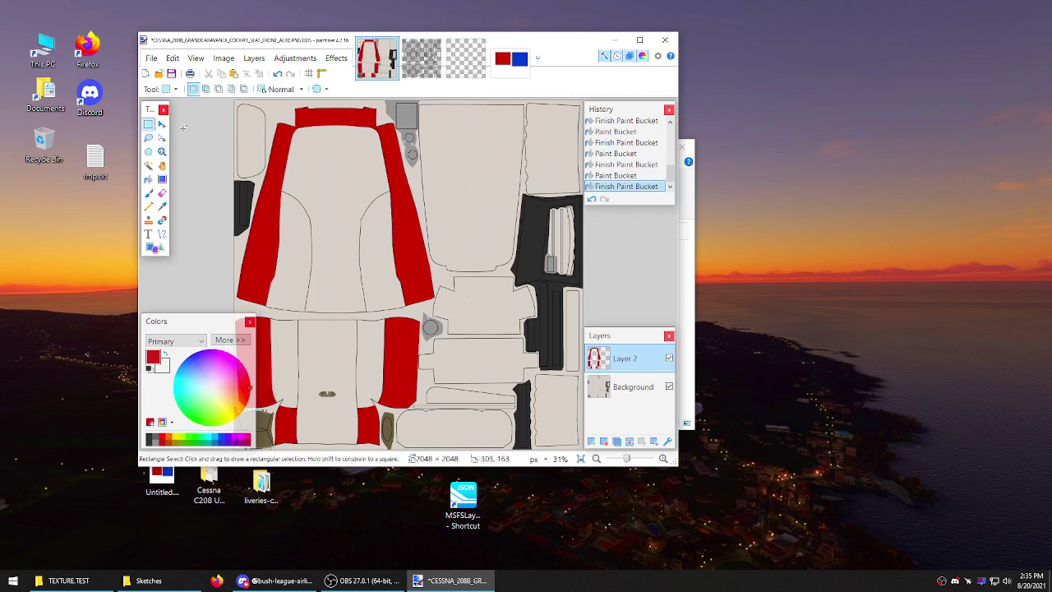
pyautogui.click(509, 57)
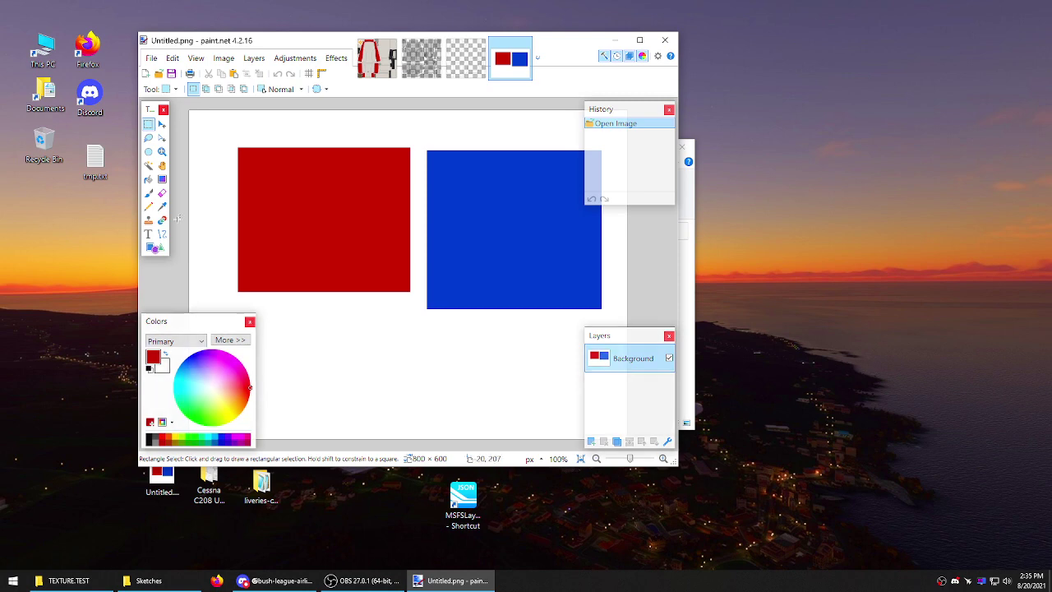
# Step: Sample blue from Untitled.png and choose the Paint Bucket on the seat texture
pyautogui.click(162, 206)
pyautogui.click(502, 219)
pyautogui.click(376, 58)
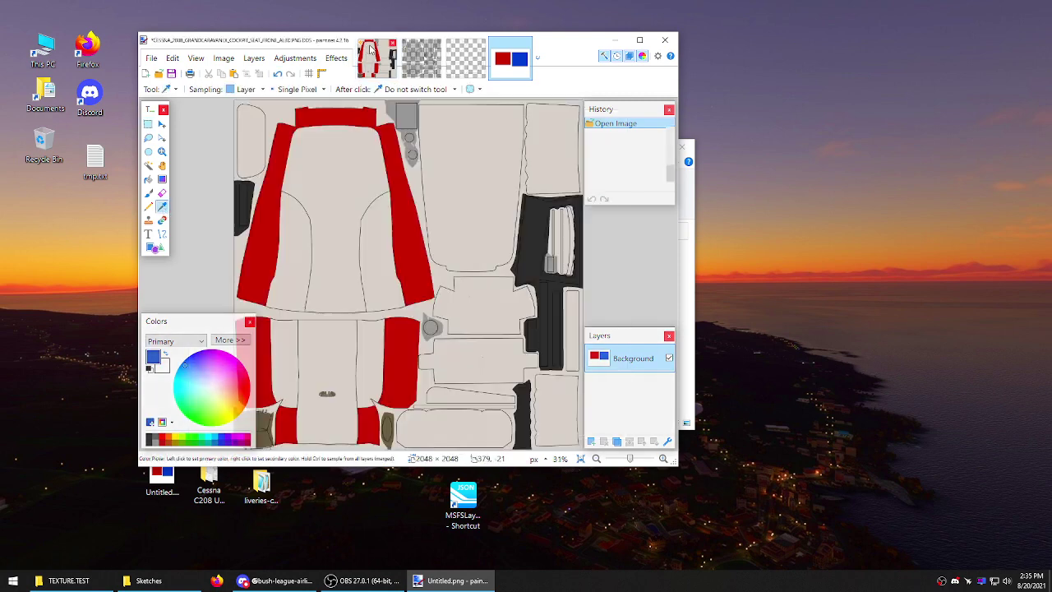
pyautogui.click(148, 194)
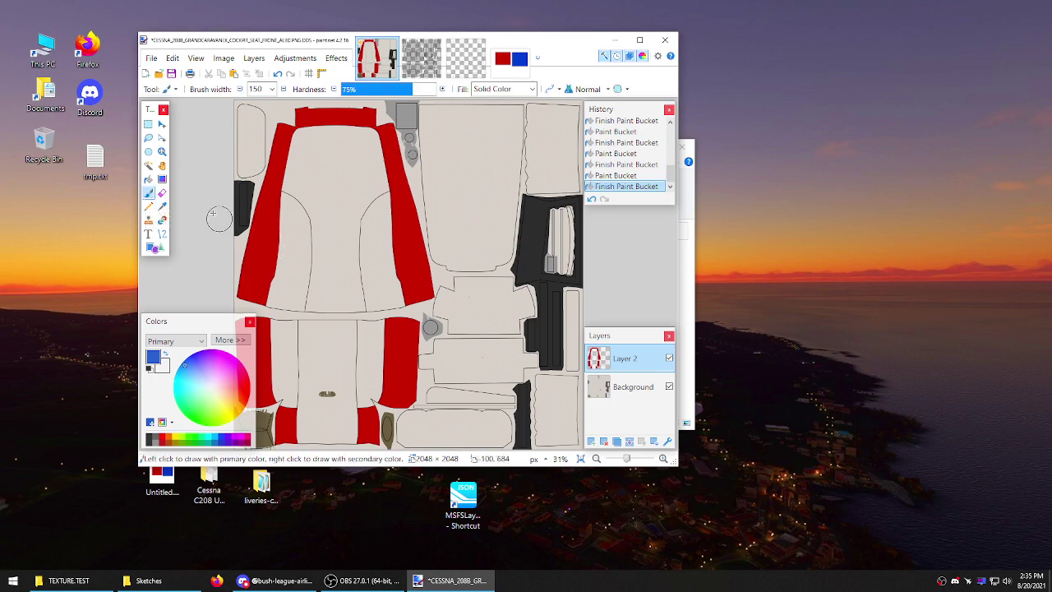
pyautogui.click(148, 180)
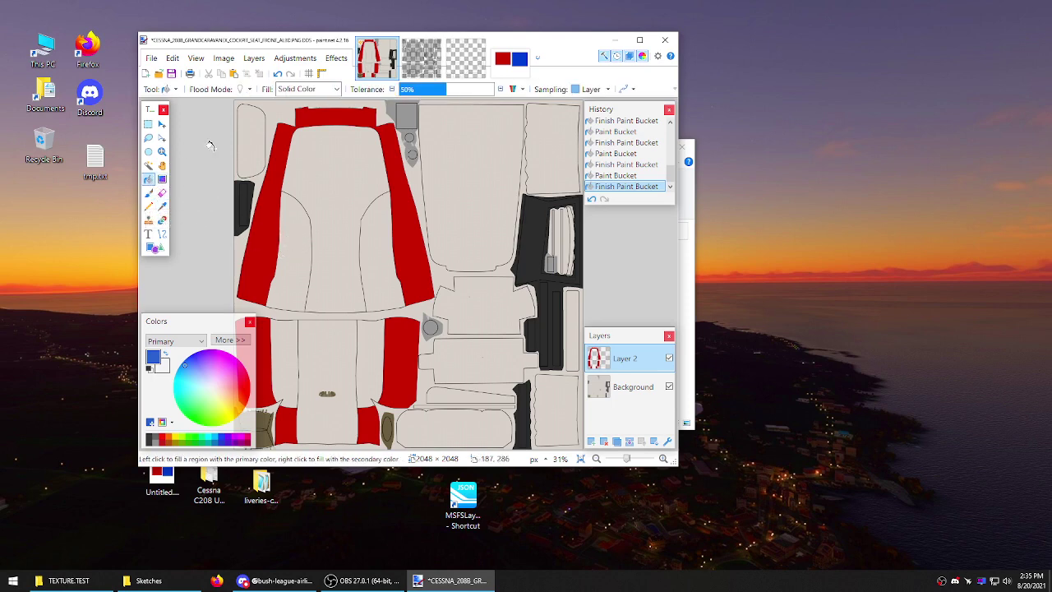
# Step: Fill the inner seat panels, lower centre panels, cross-shaped piece and panel below it blue
pyautogui.click(297, 256)
pyautogui.click(370, 247)
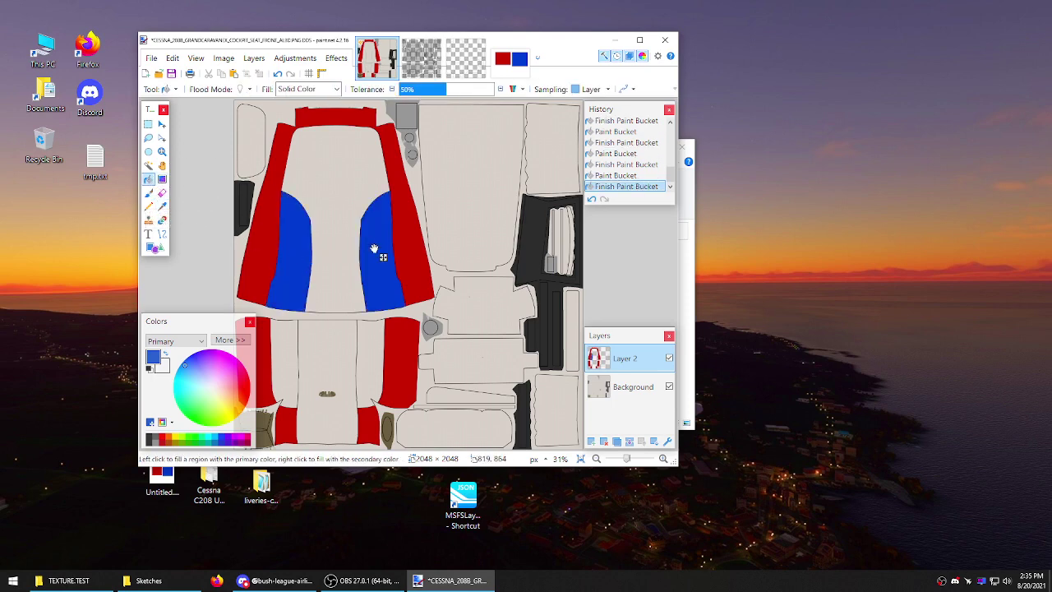
pyautogui.click(370, 346)
pyautogui.click(286, 347)
pyautogui.click(482, 308)
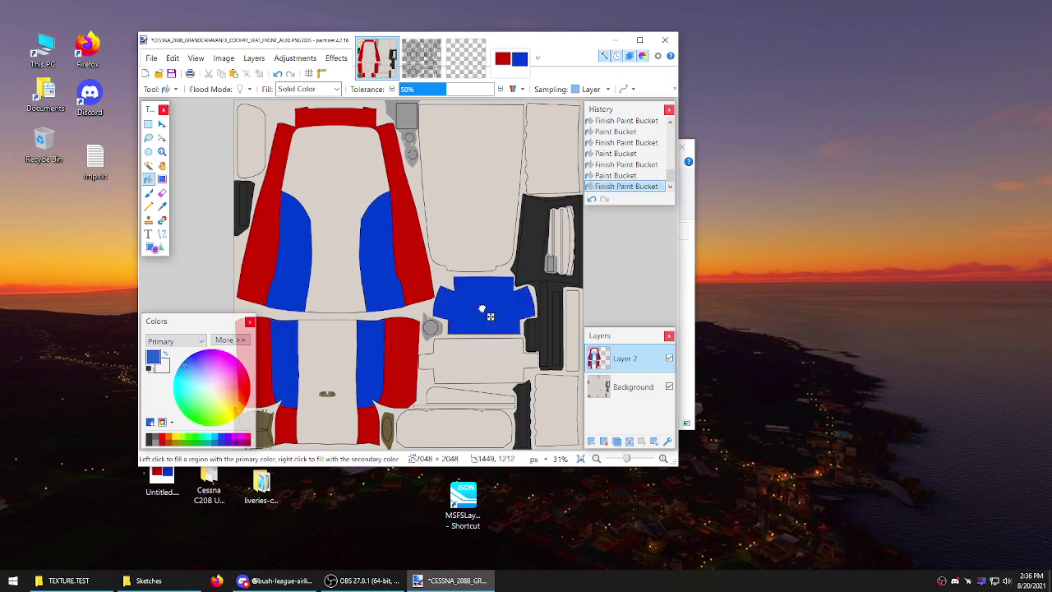
pyautogui.click(465, 361)
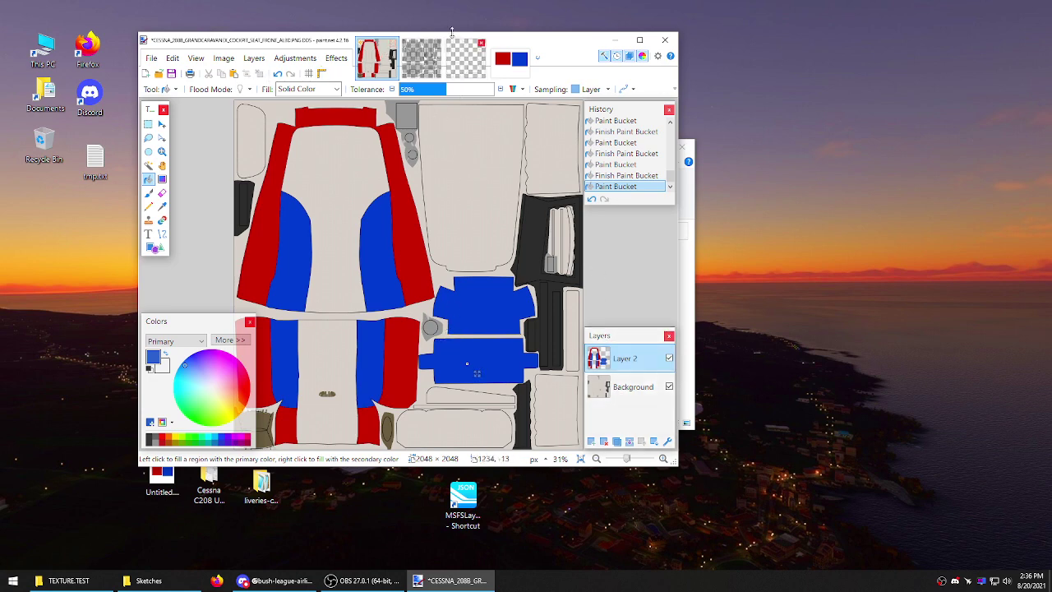
pyautogui.click(427, 59)
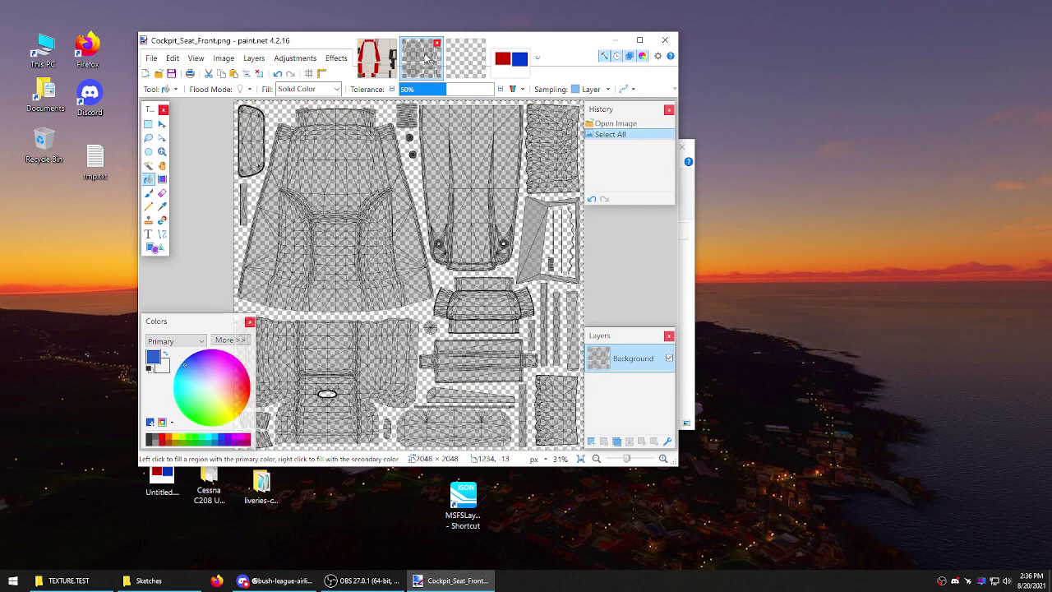
pyautogui.click(377, 58)
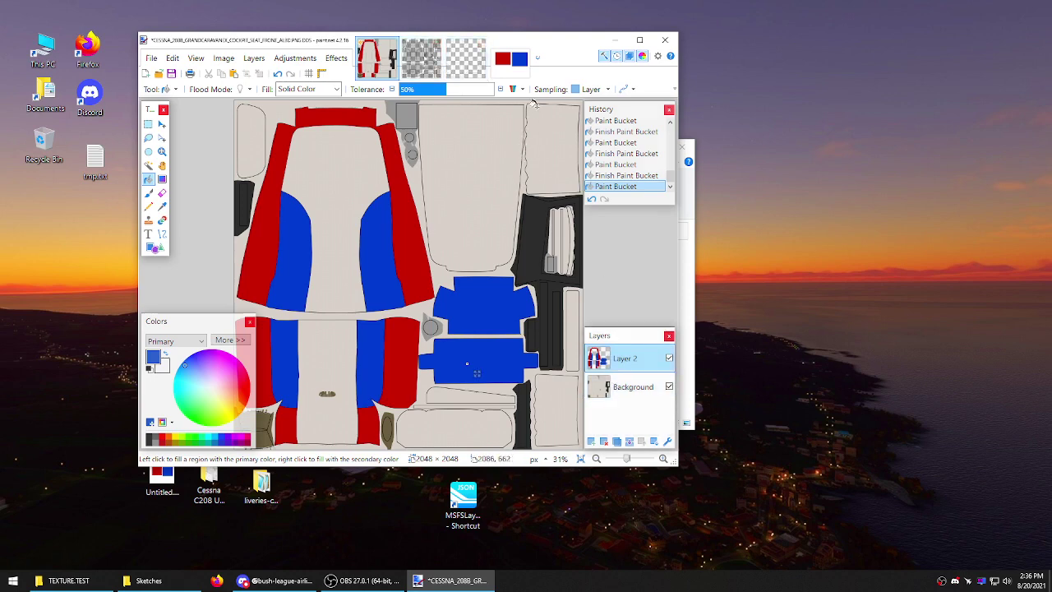
# Step: Select the whole outline-only texture image
pyautogui.click(421, 58)
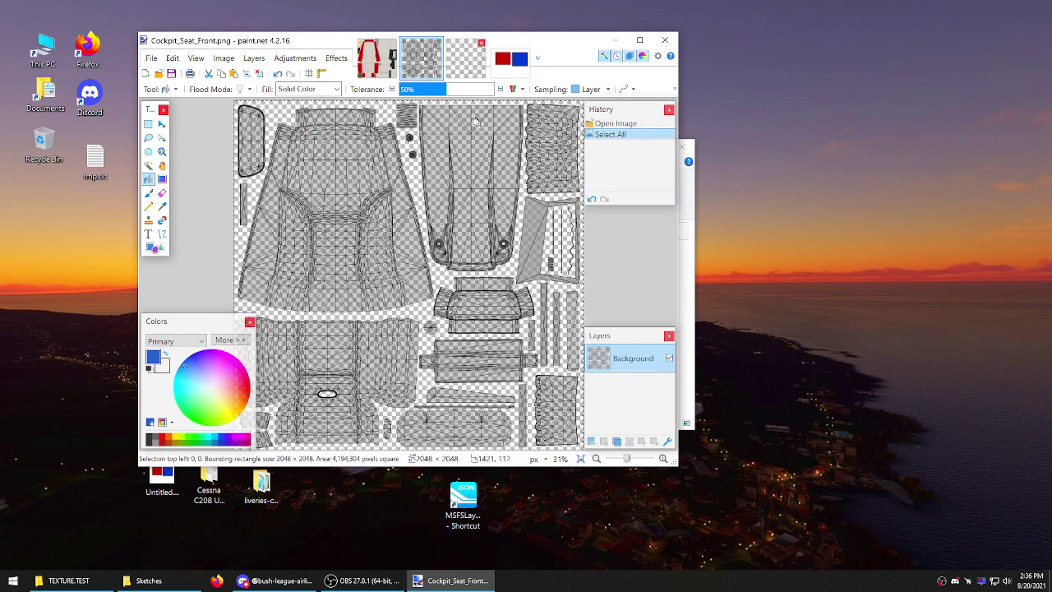
pyautogui.click(466, 57)
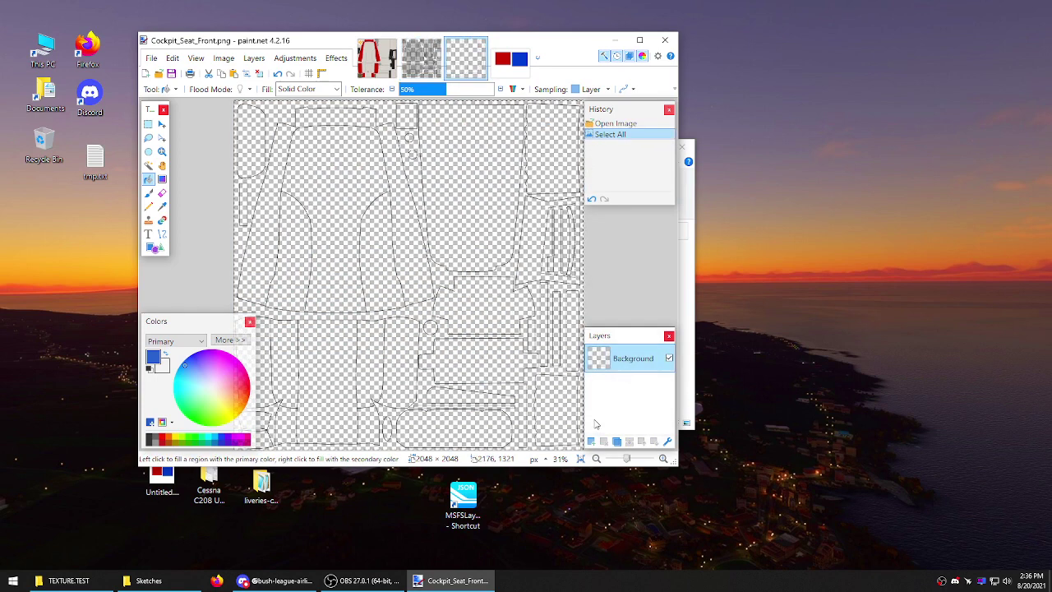
pyautogui.click(173, 58)
pyautogui.click(195, 270)
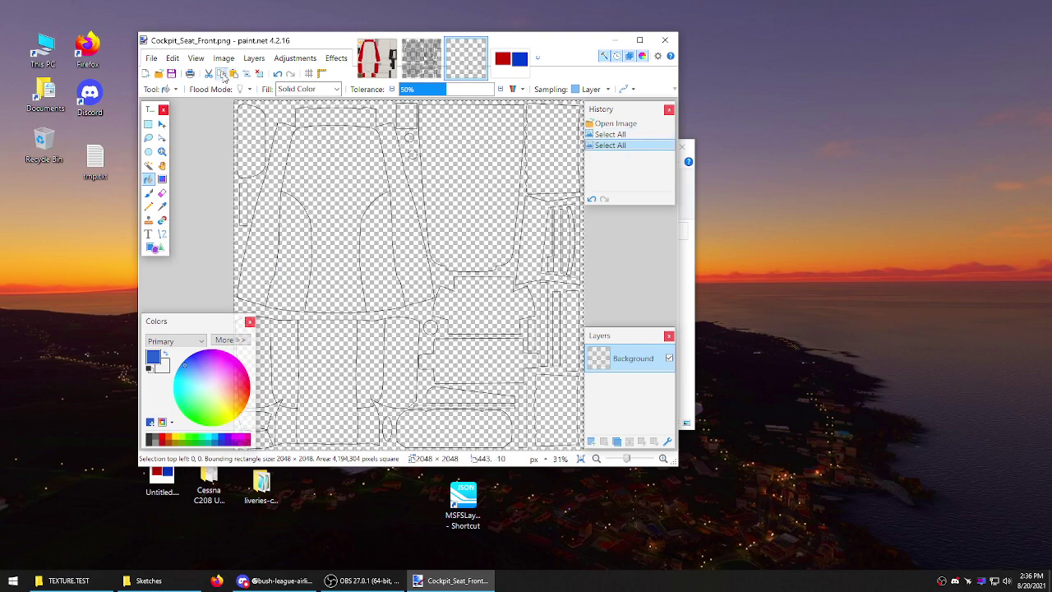
# Step: Paste the outline onto a new layer in Cockpit_Seat_Front.png and toggle Background visibility to compare
pyautogui.click(422, 56)
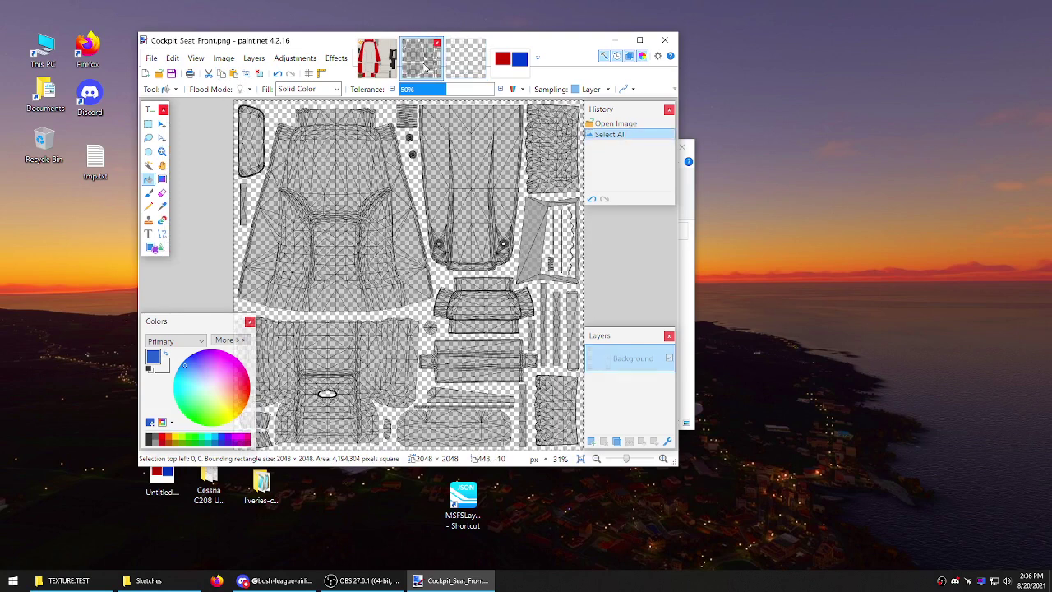
pyautogui.click(591, 441)
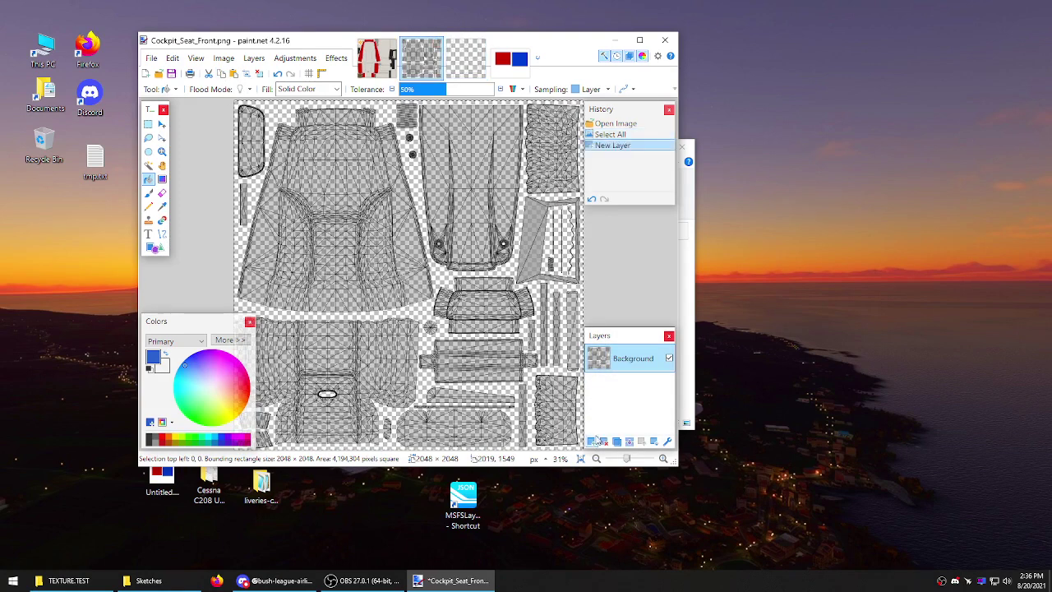
pyautogui.click(233, 74)
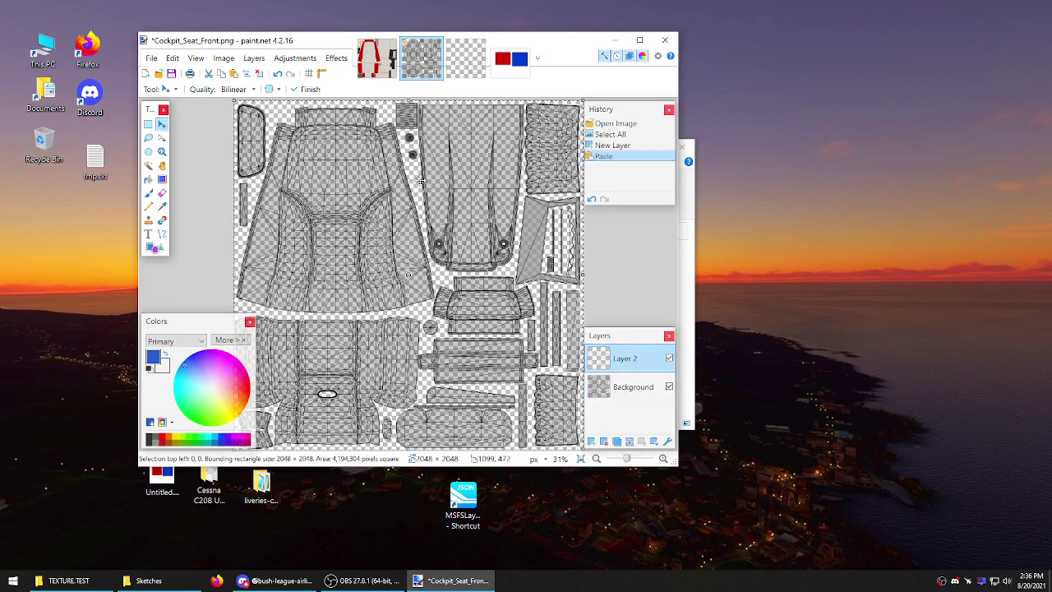
pyautogui.click(669, 388)
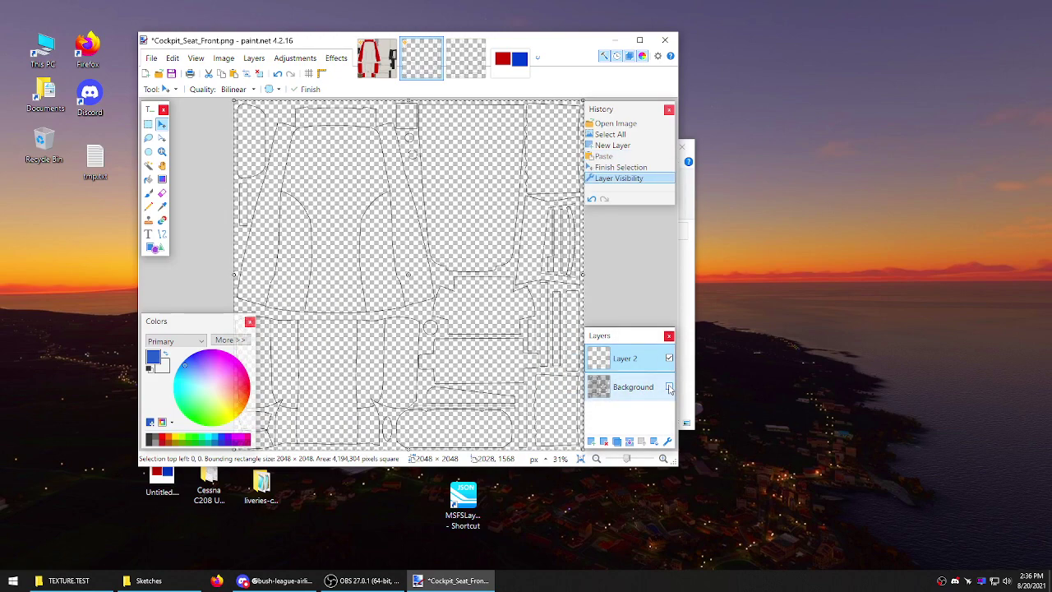
pyautogui.click(669, 387)
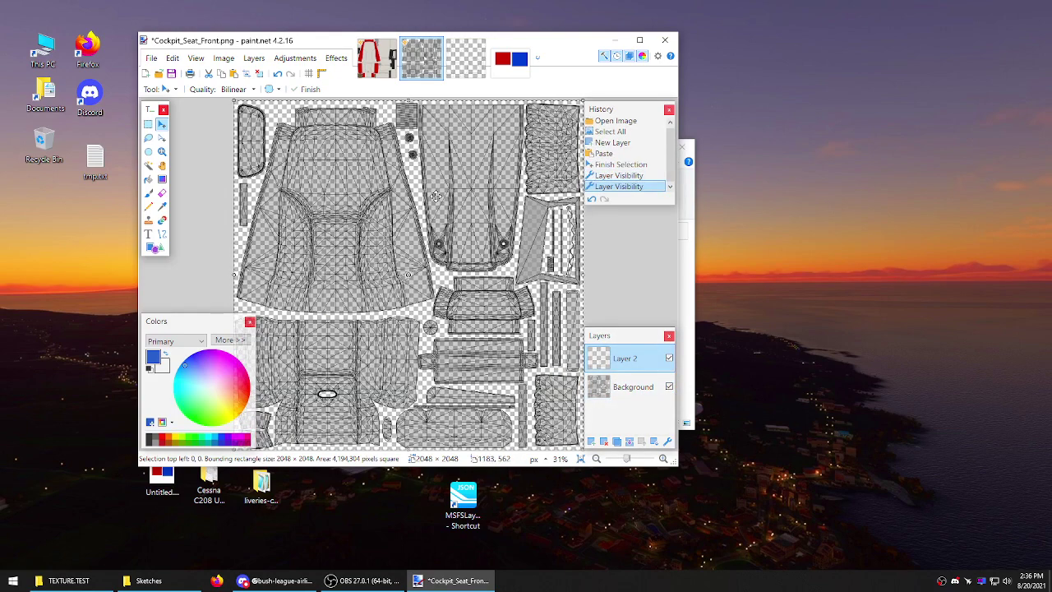
# Step: Zoom in and out to inspect the Cockpit_Seat_Front wireframe mesh
pyautogui.scroll(6, 436, 195)
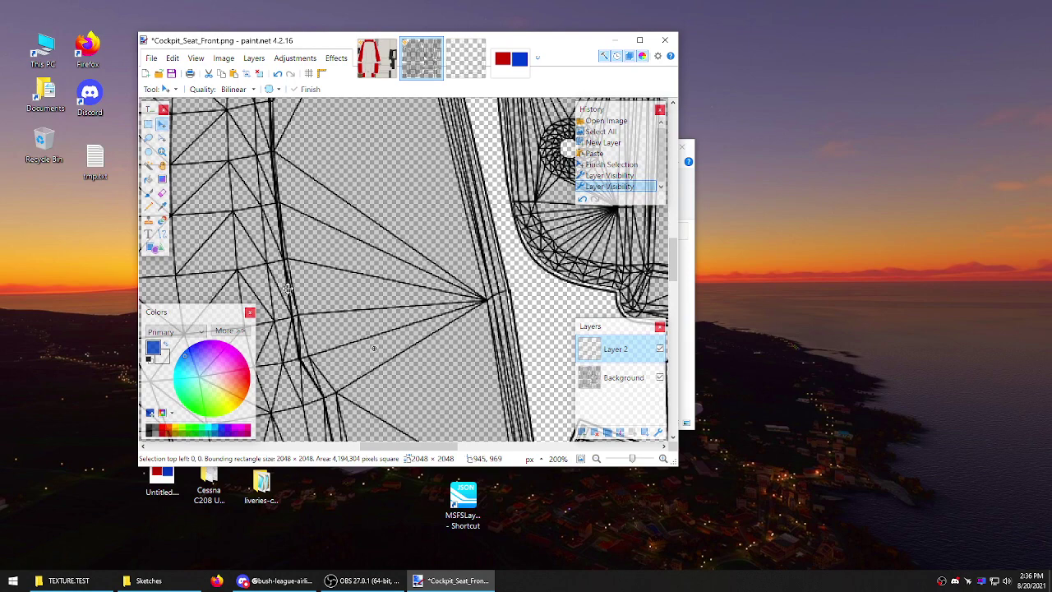
pyautogui.scroll(-20, 288, 288)
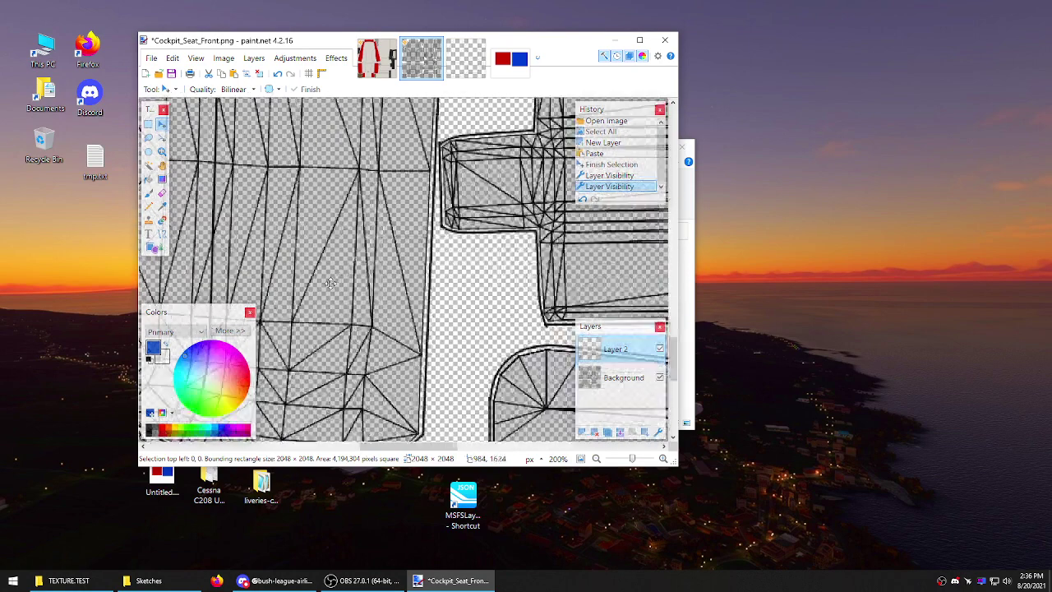
pyautogui.scroll(-5, 370, 345)
pyautogui.moveTo(428, 445); pyautogui.dragTo(343, 446)
pyautogui.scroll(4, 474, 375)
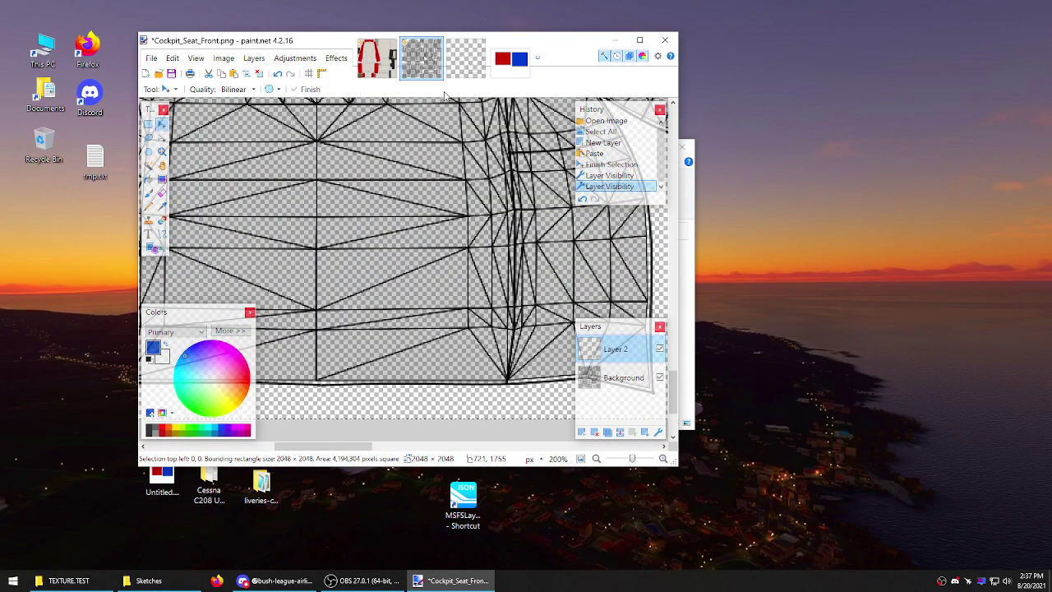
pyautogui.hotkey('ctrl', '-')
pyautogui.hotkey('ctrl', '-')
pyautogui.hotkey('ctrl', '-')
pyautogui.hotkey('ctrl', '-')
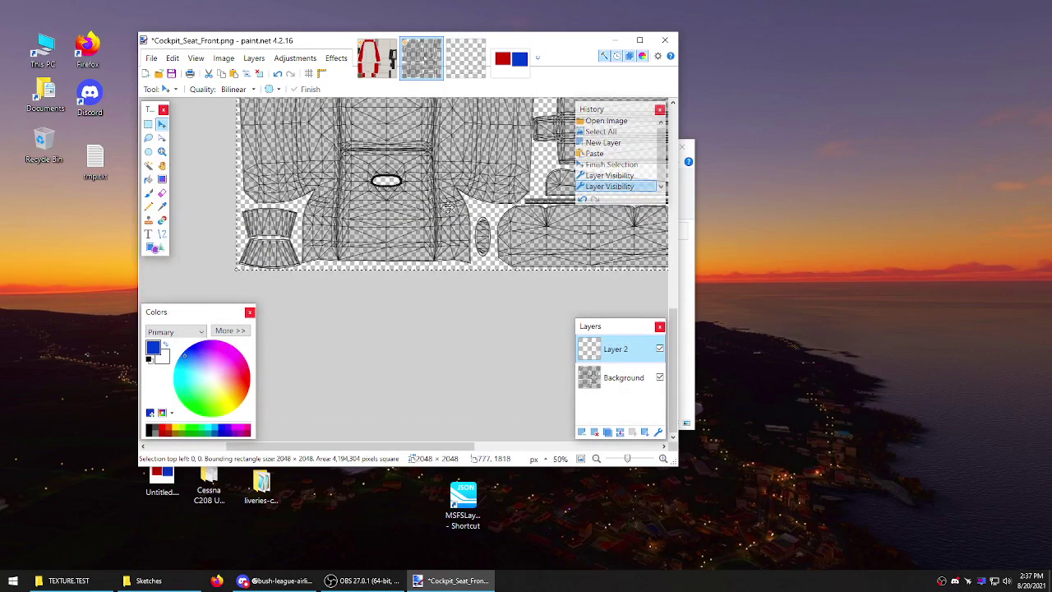
pyautogui.scroll(2, 457, 206)
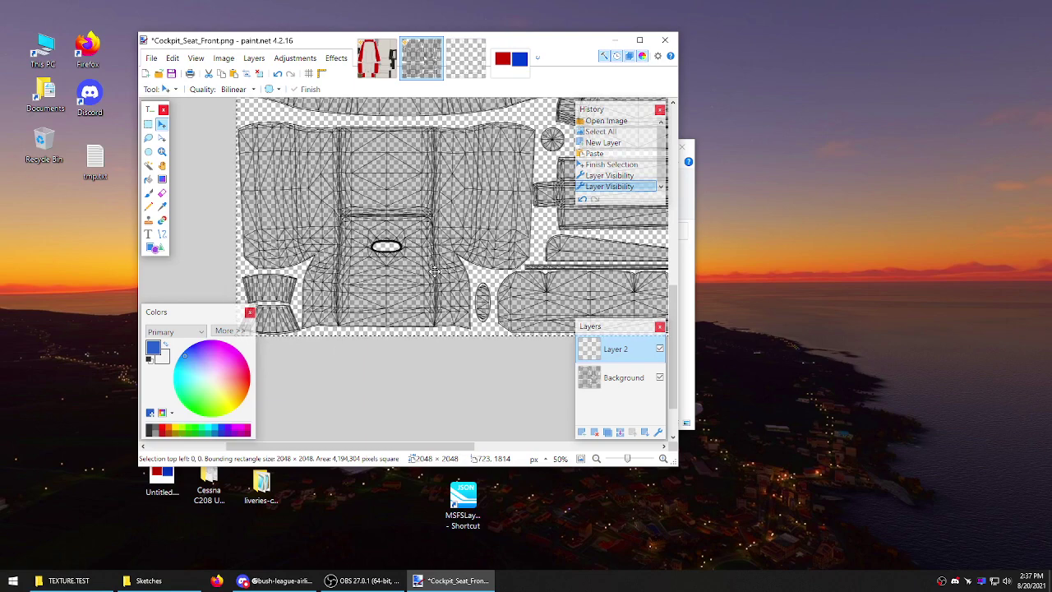
pyautogui.scroll(2, 436, 272)
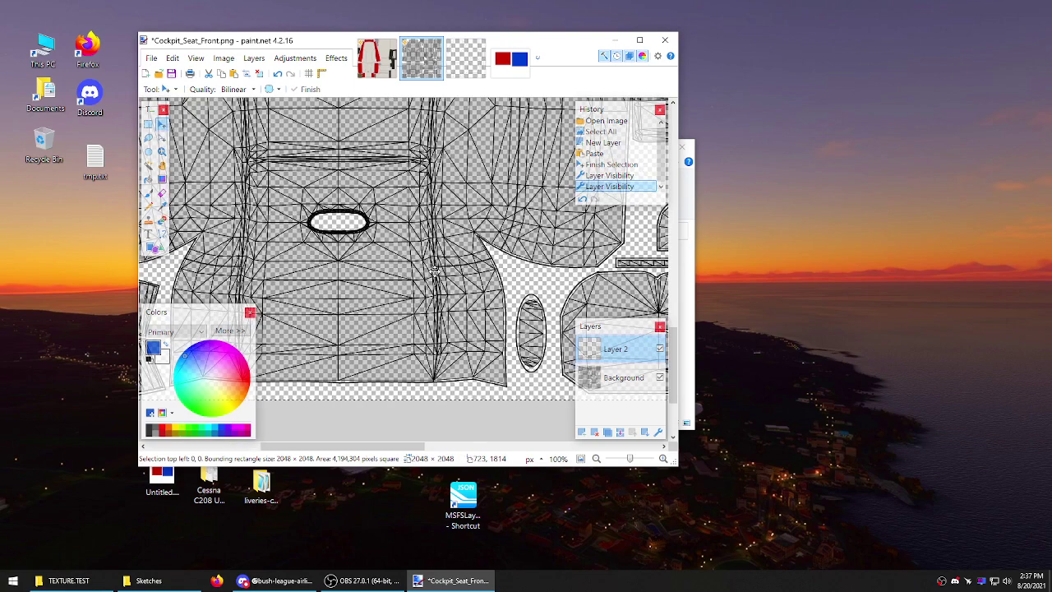
# Step: Hide and re-show the Background layer, then return to the painted Cessna seat texture
pyautogui.click(659, 377)
pyautogui.click(660, 378)
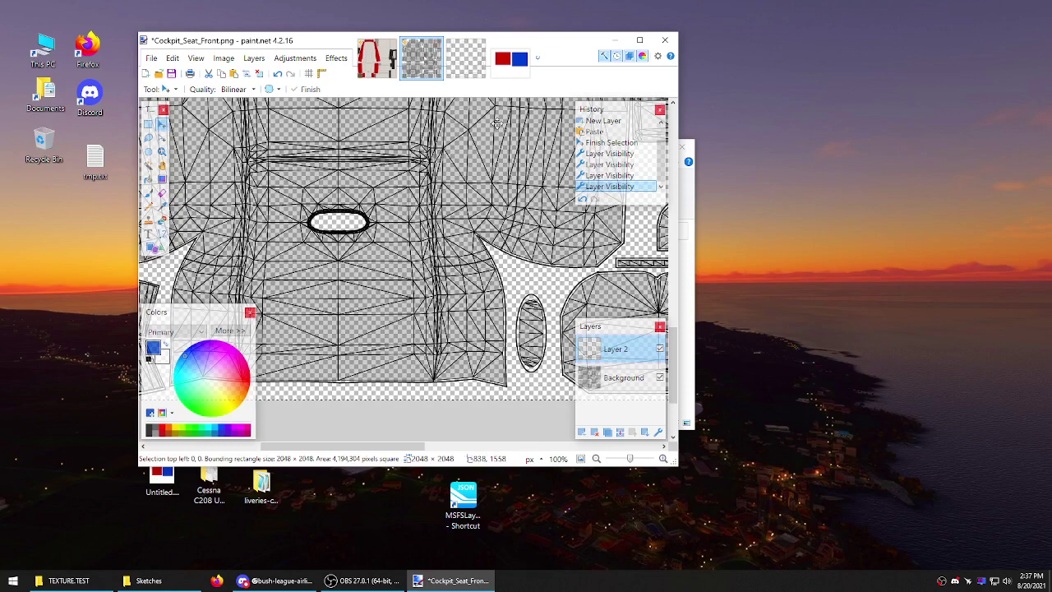
pyautogui.click(384, 64)
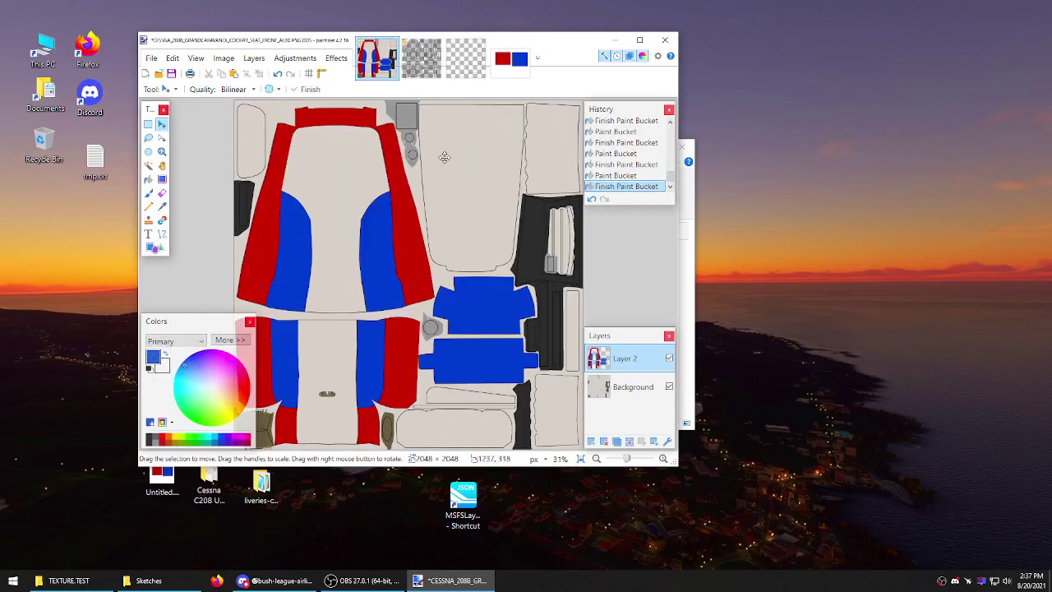
# Step: Merge the painted layer down, save the seat texture as BC1 (Linear, DXT1) DDS, and close paint.net
pyautogui.click(630, 445)
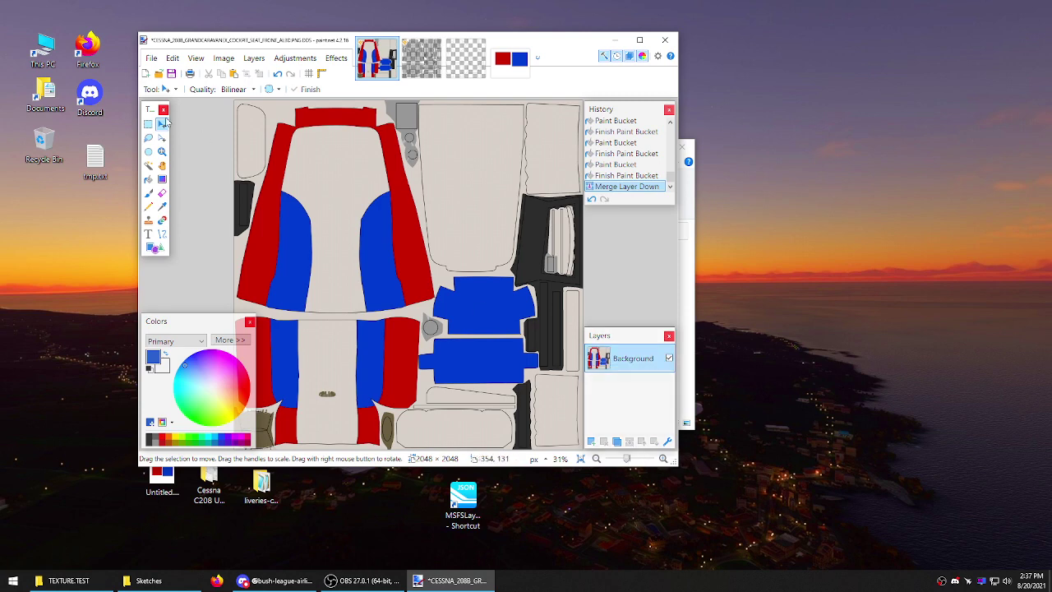
pyautogui.click(173, 73)
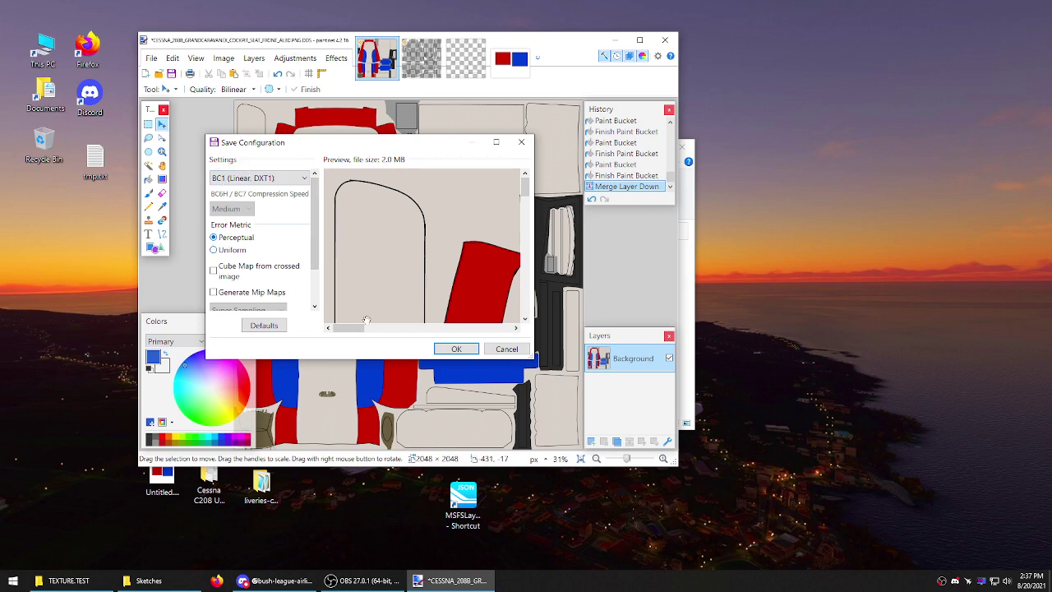
pyautogui.click(306, 177)
pyautogui.click(306, 177)
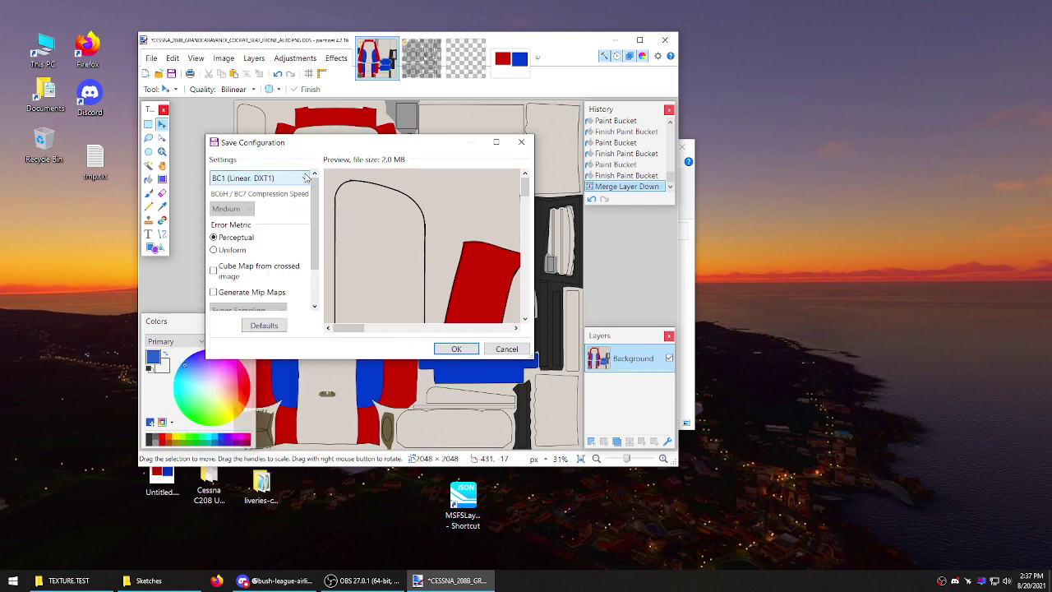
pyautogui.click(454, 349)
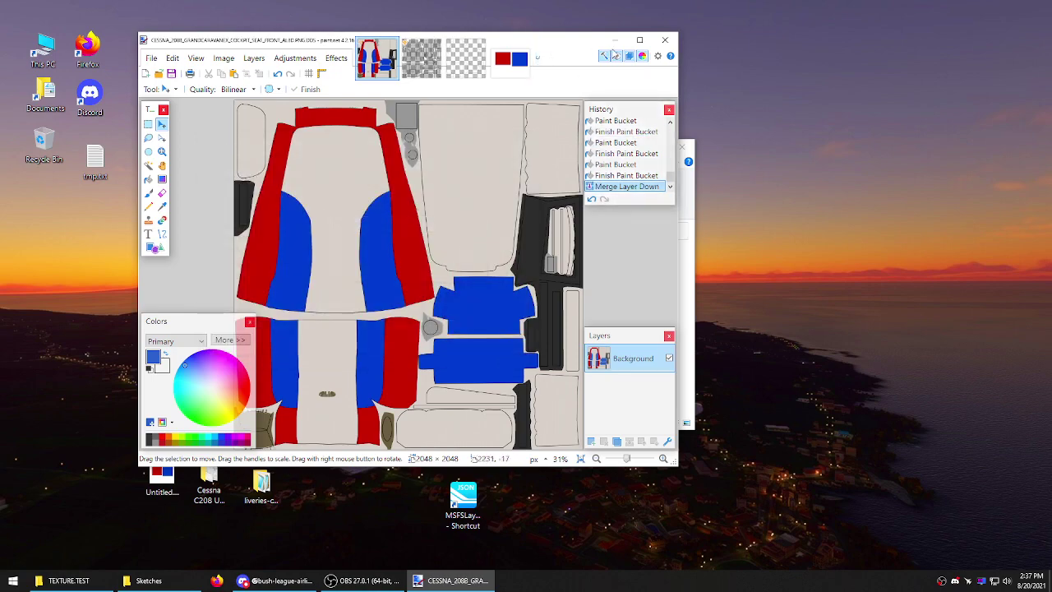
pyautogui.click(664, 41)
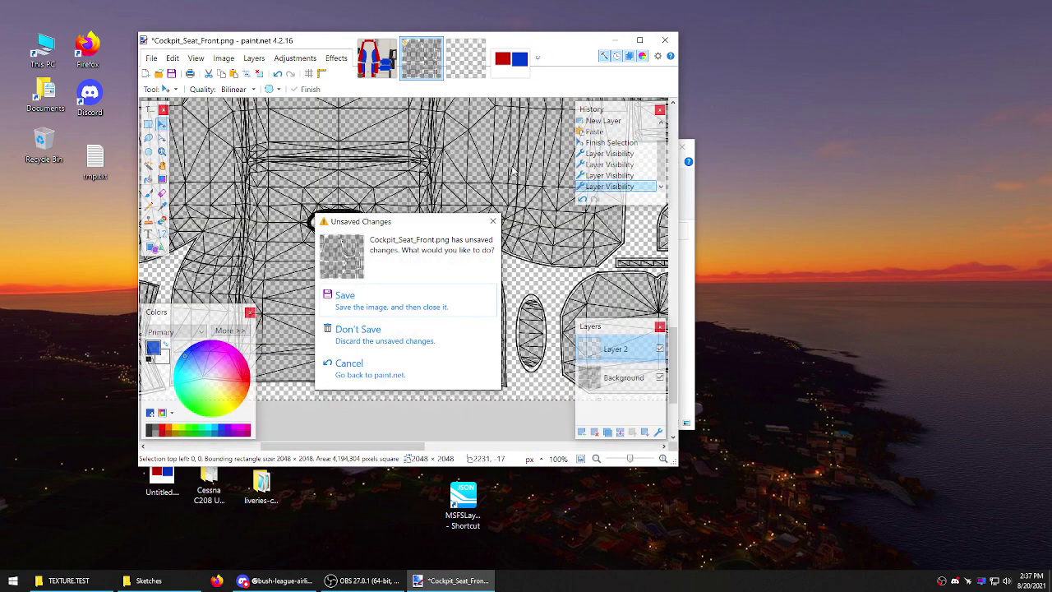
# Step: Discard the unsaved seat sketch and open the dark-thumbnail Cessna texture from TEXTURE.TEST
pyautogui.click(374, 330)
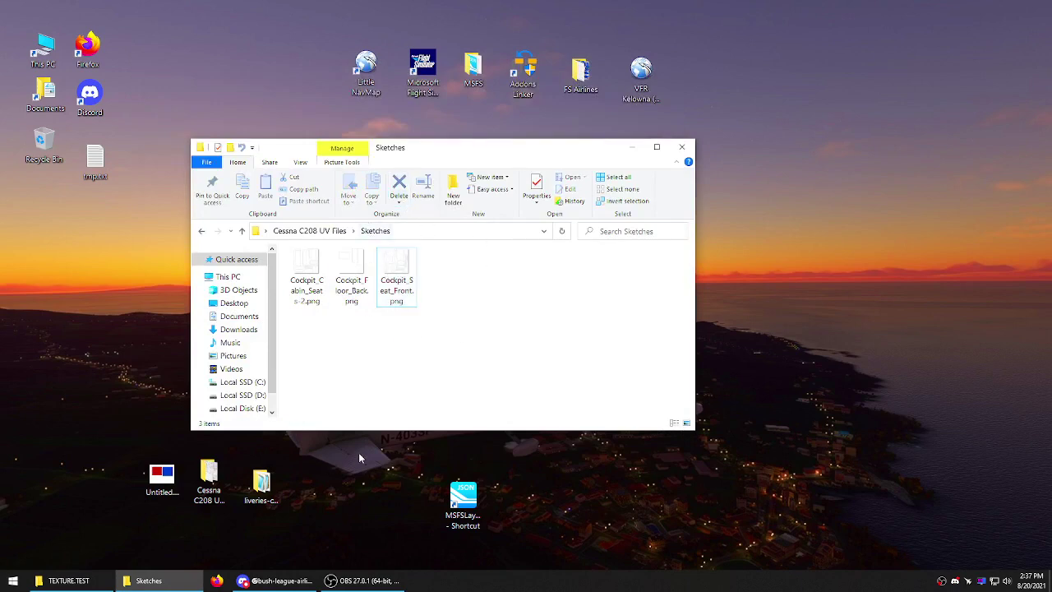
pyautogui.click(68, 580)
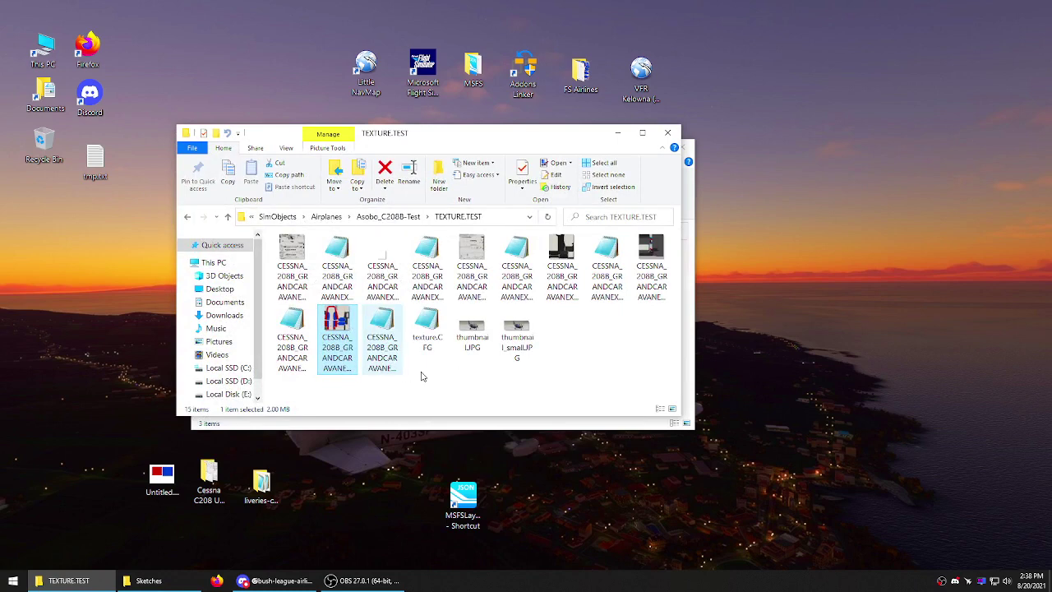
pyautogui.click(441, 378)
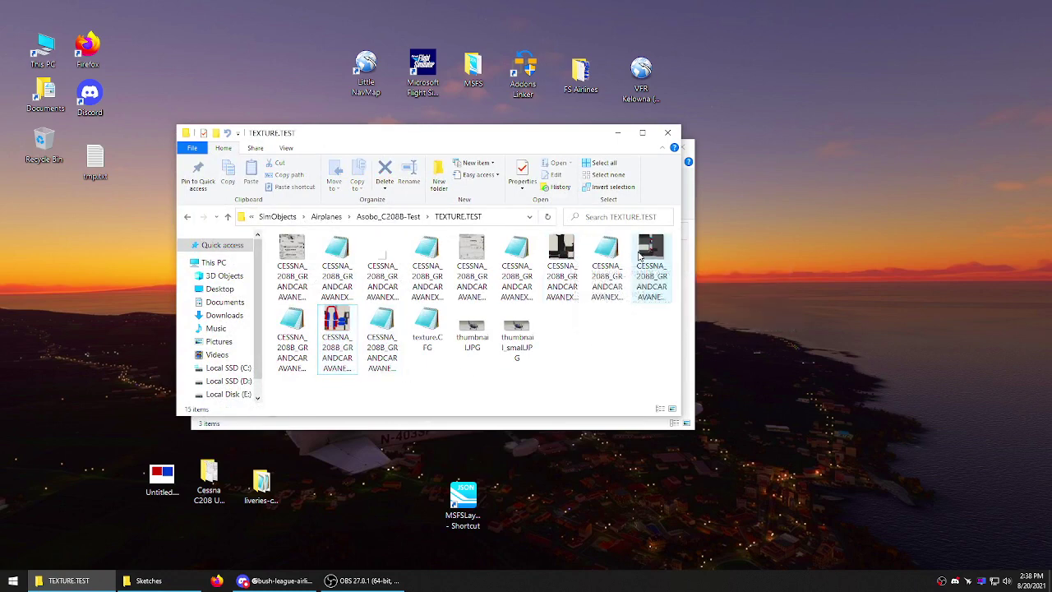
pyautogui.click(564, 255)
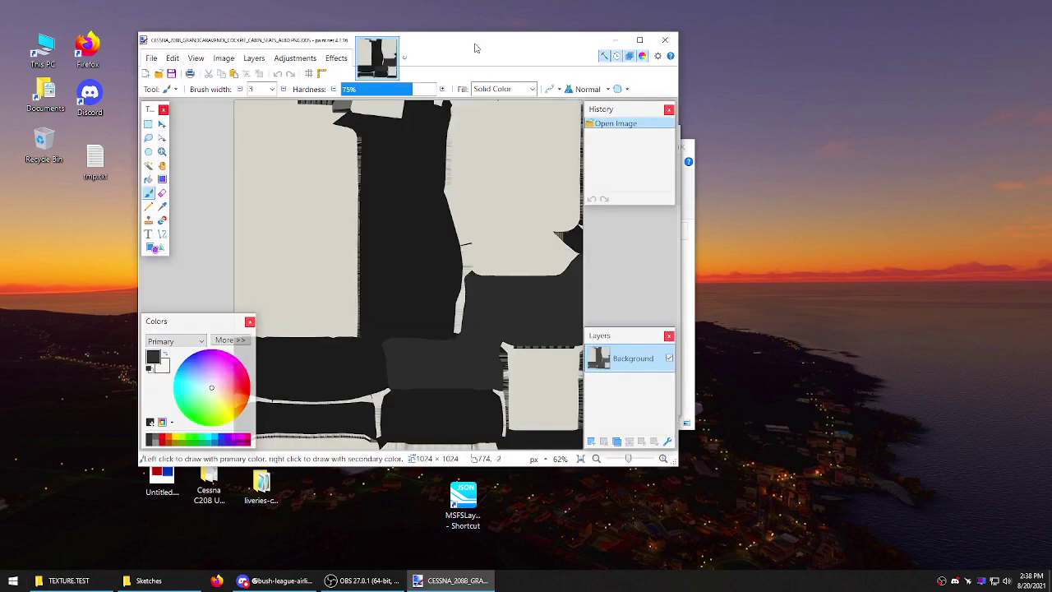
# Step: Open the Cockpit_Cabin_Seats-2 sketch and the red-and-blue swatch image in paint.net
pyautogui.moveTo(474, 48); pyautogui.dragTo(394, 46)
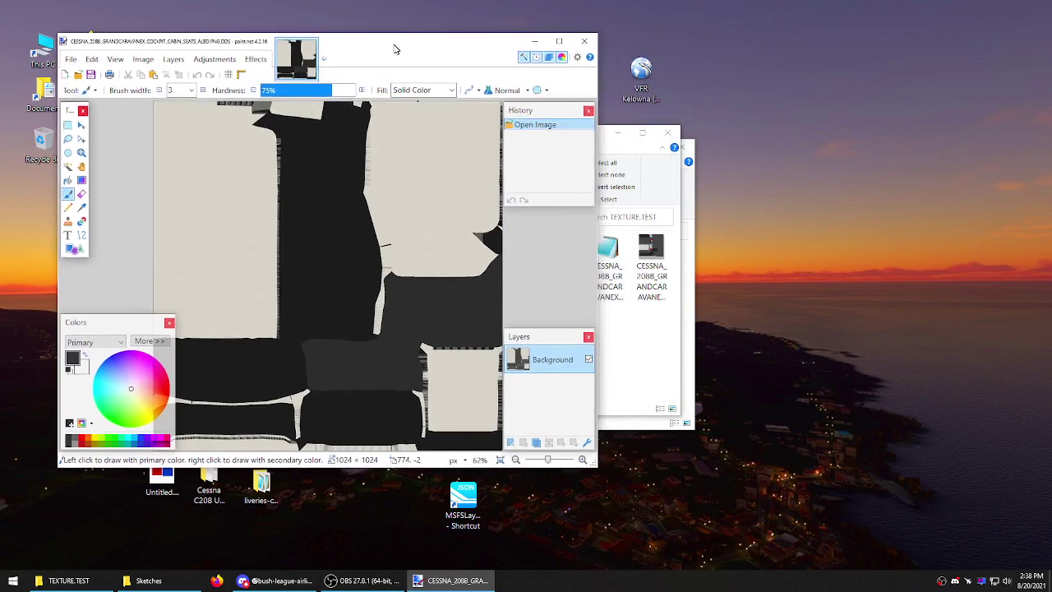
pyautogui.click(656, 318)
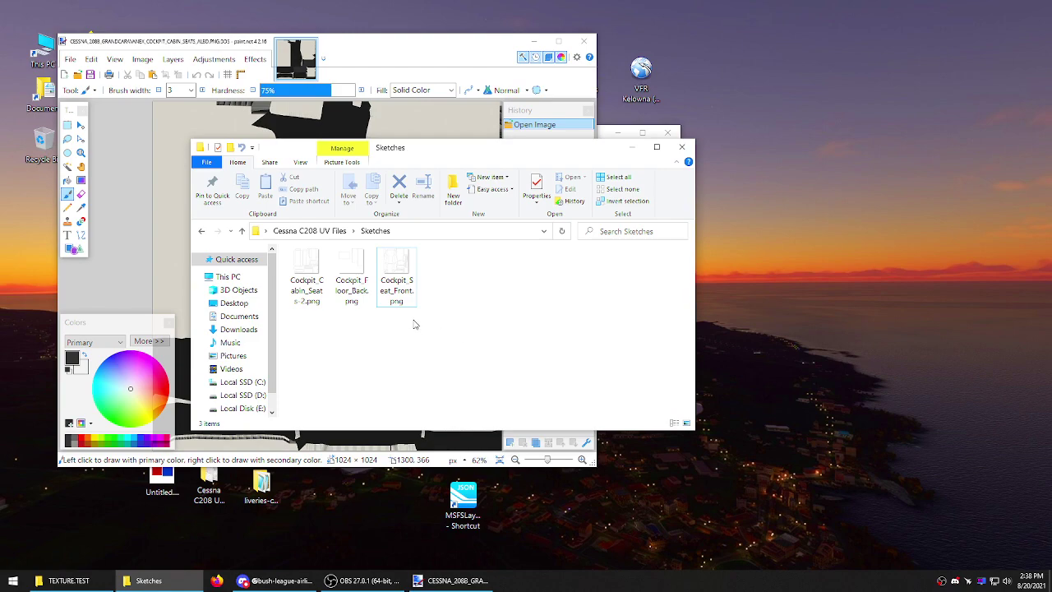
pyautogui.doubleClick(311, 263)
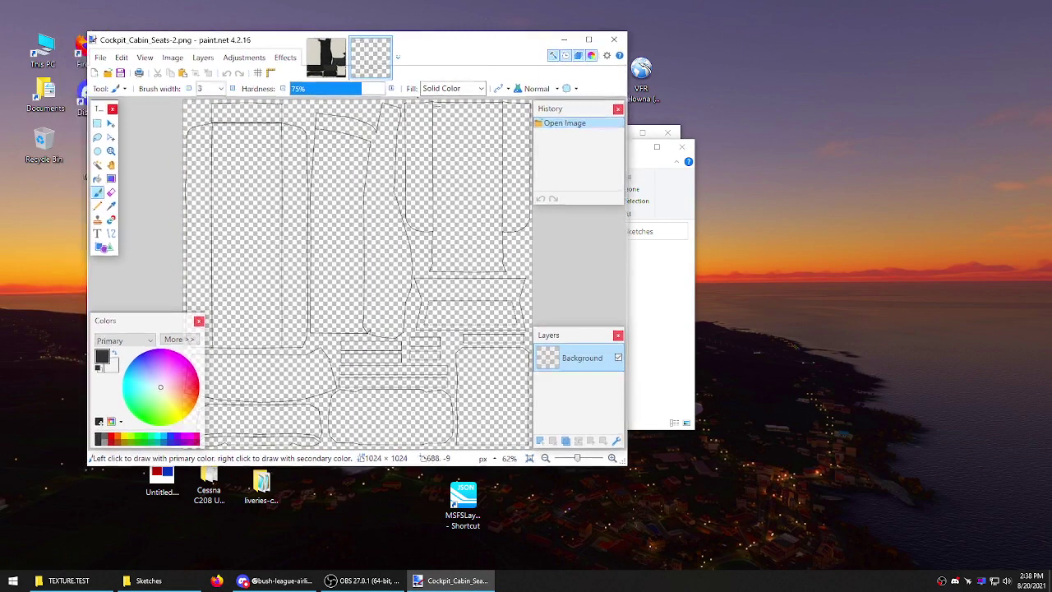
pyautogui.doubleClick(162, 478)
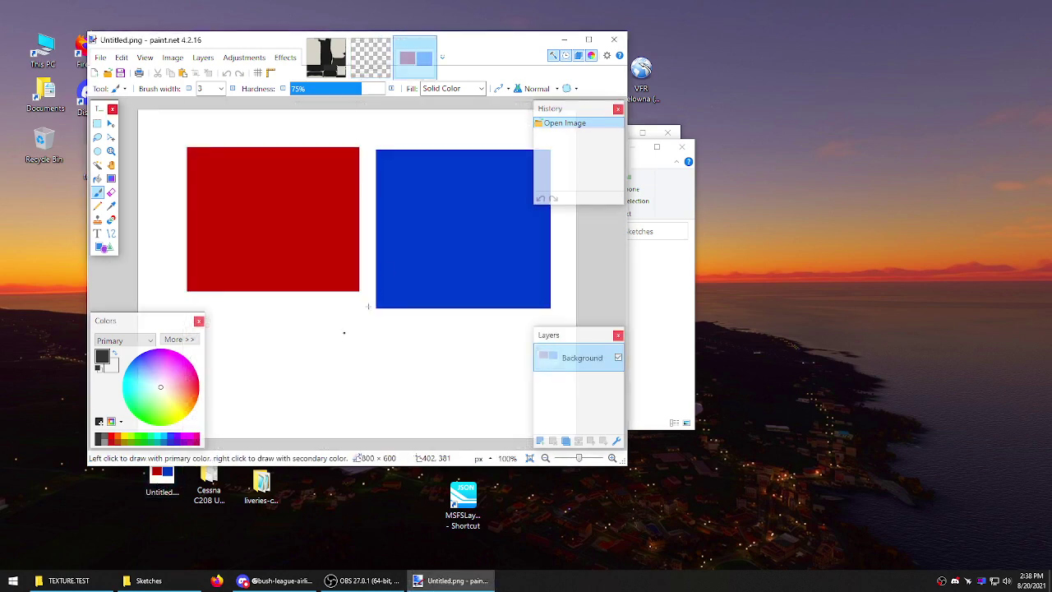
pyautogui.click(370, 57)
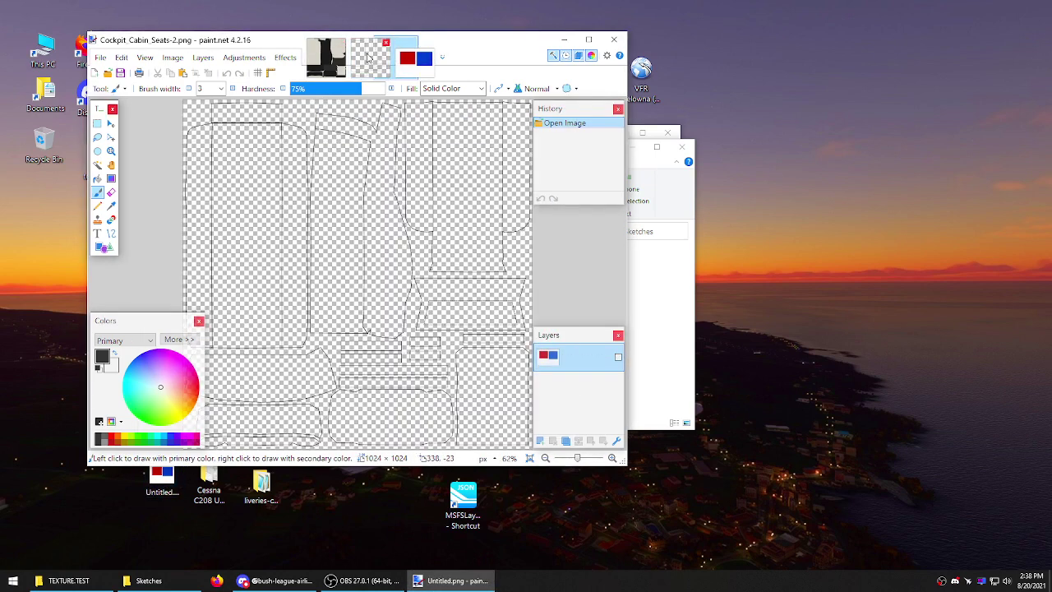
# Step: Paste the whole Cockpit_Cabin_Seats-2 outline onto a new layer in the cabin-seats texture
pyautogui.click(120, 57)
pyautogui.click(141, 269)
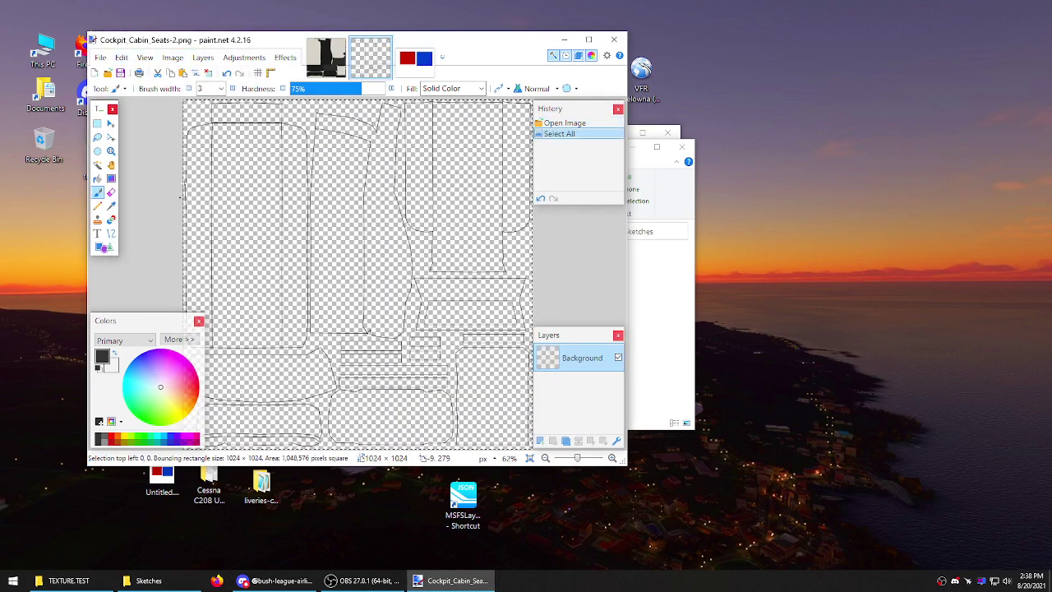
pyautogui.click(326, 56)
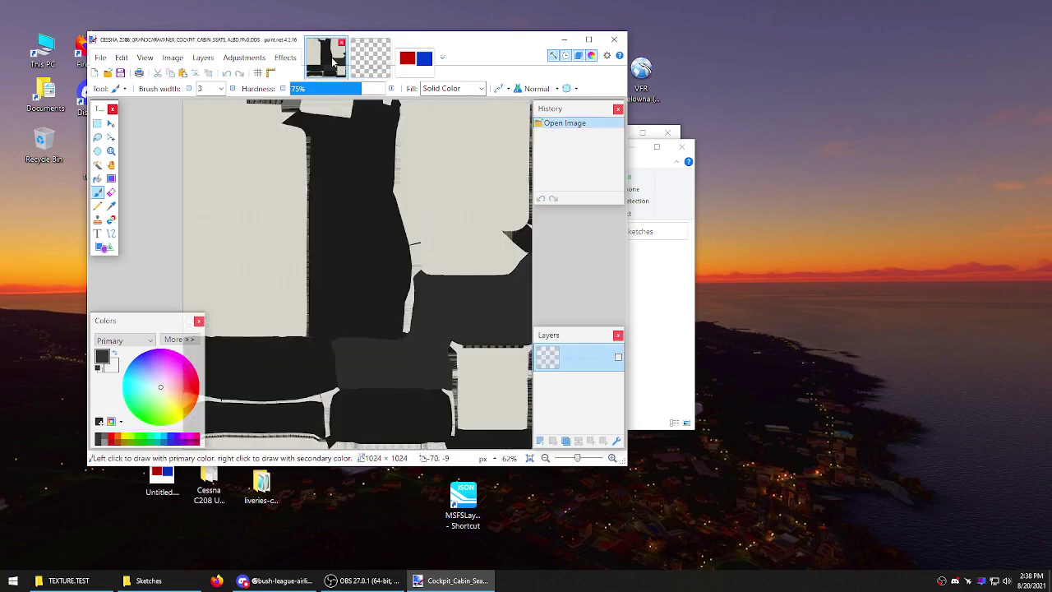
pyautogui.click(540, 441)
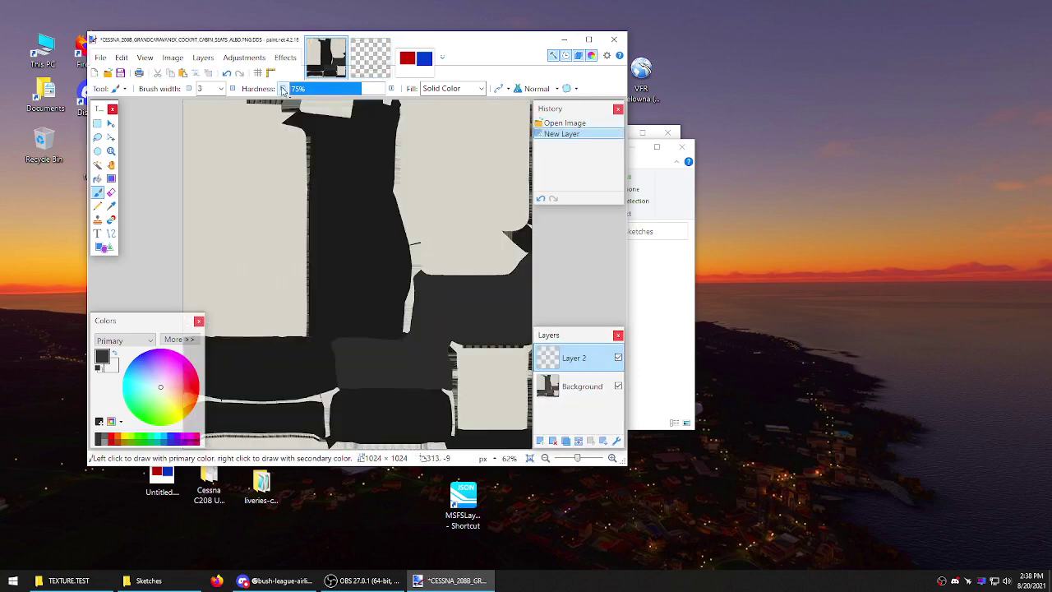
pyautogui.click(183, 73)
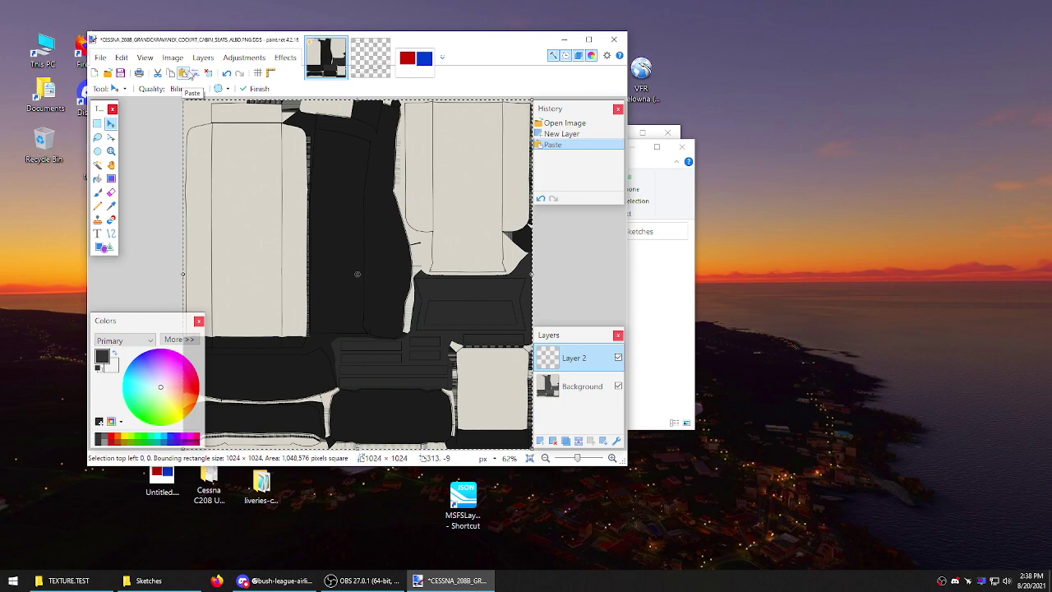
pyautogui.click(97, 123)
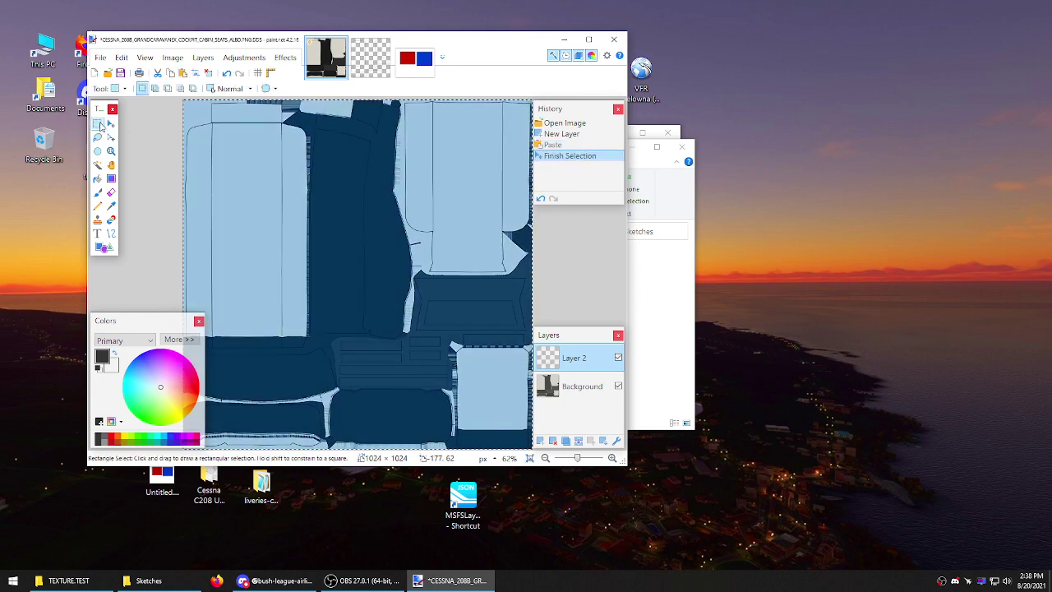
pyautogui.hotkey('ctrl', 'd')
# Step: Sample red from the swatch image as the paint colour
pyautogui.click(429, 64)
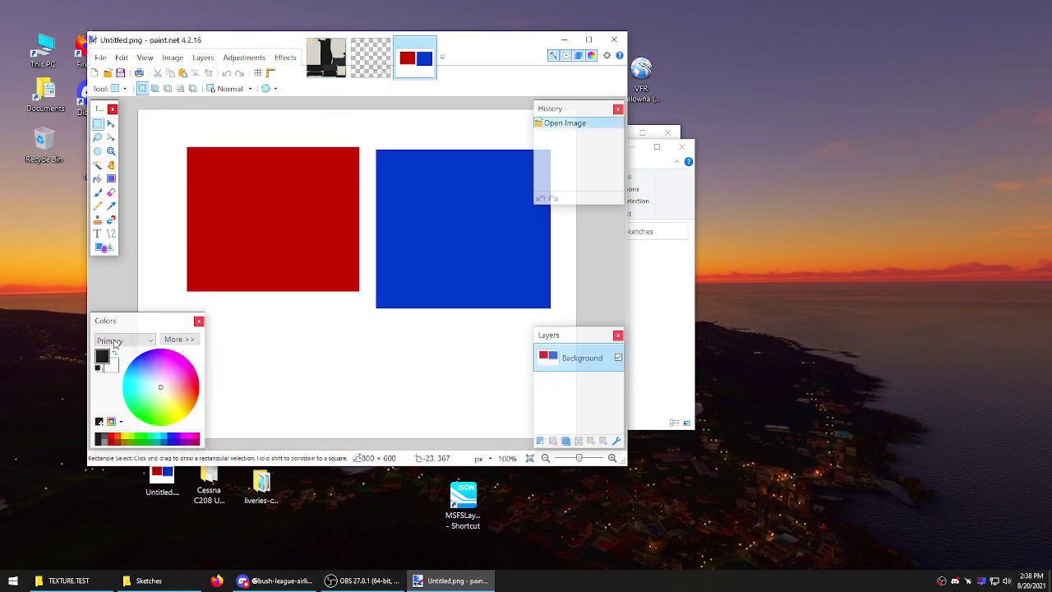
pyautogui.click(112, 206)
pyautogui.click(252, 211)
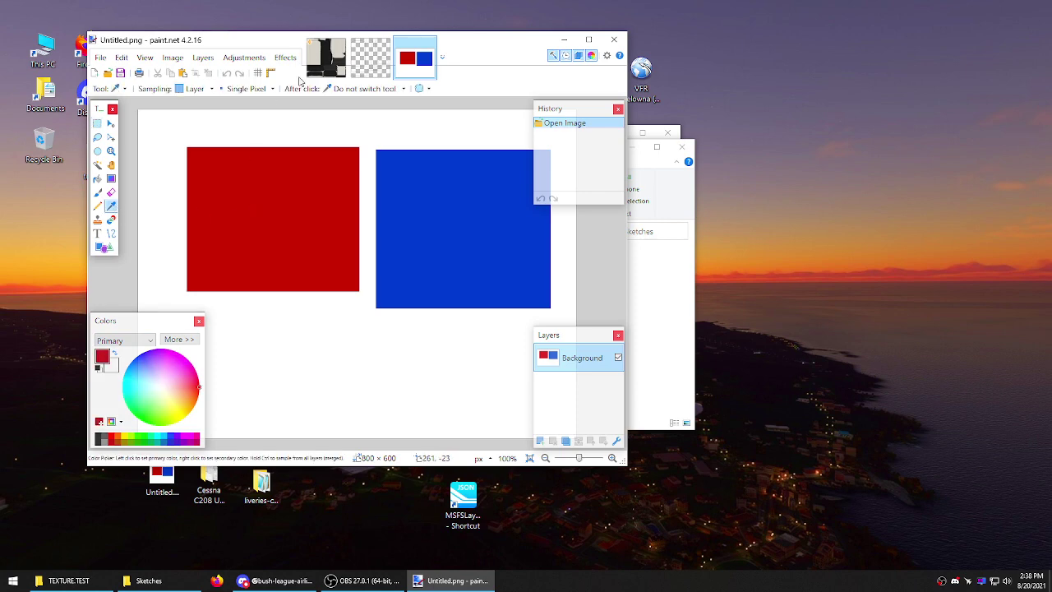
pyautogui.click(326, 59)
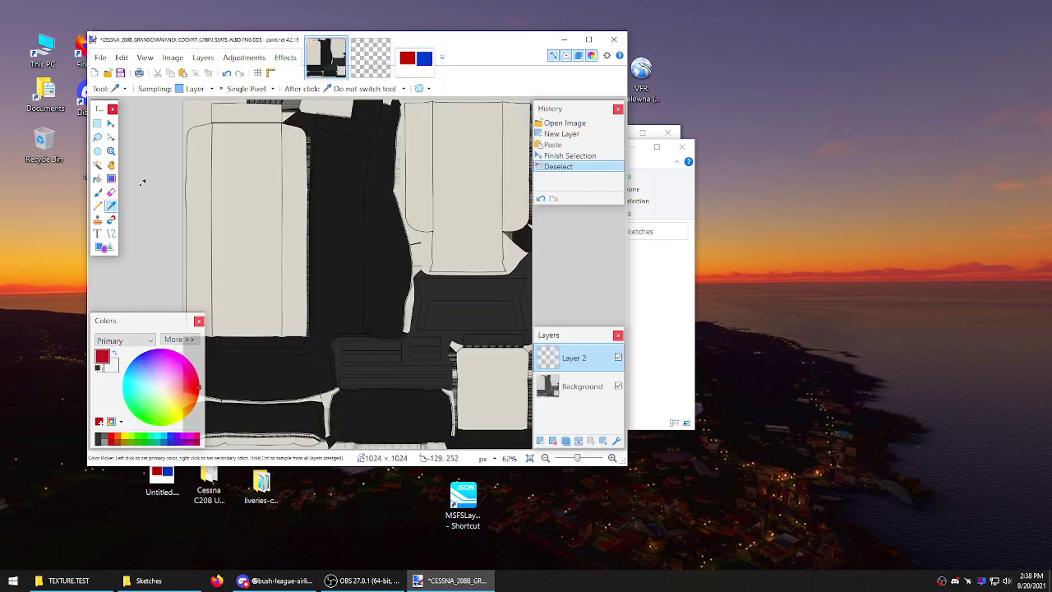
pyautogui.moveTo(513, 33); pyautogui.dragTo(768, 77)
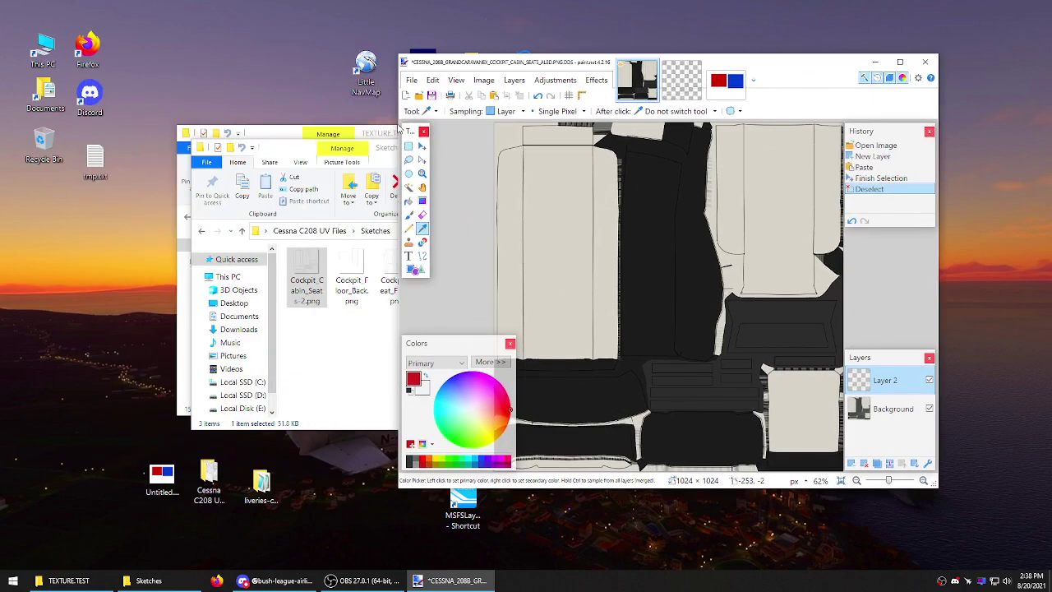
# Step: Fill the four seat side strips red with the Paint Bucket
pyautogui.moveTo(386, 134); pyautogui.dragTo(460, 95)
pyautogui.moveTo(785, 72); pyautogui.dragTo(665, 57)
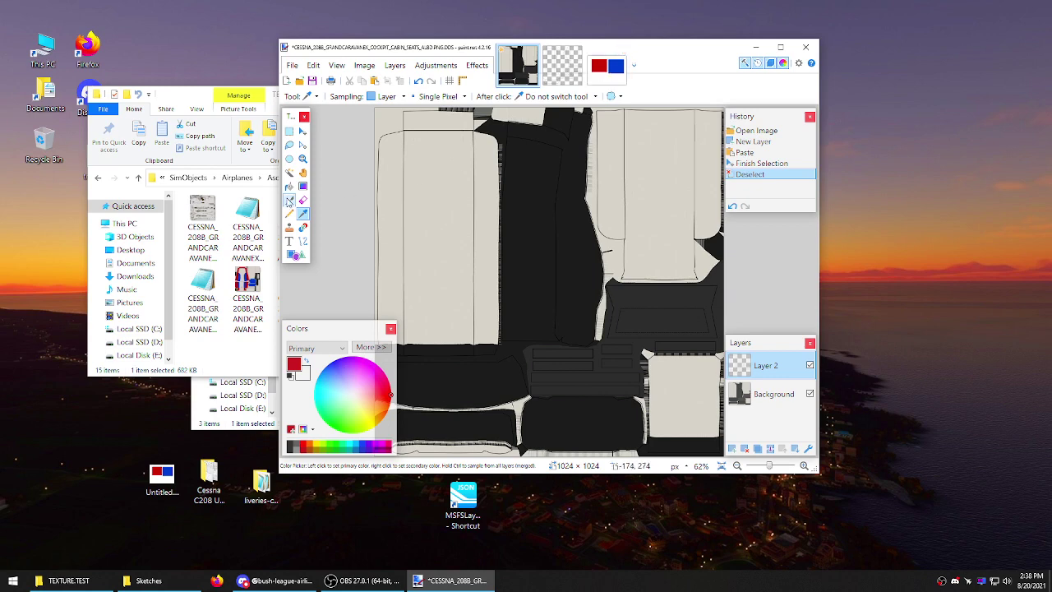
pyautogui.click(289, 186)
pyautogui.click(391, 193)
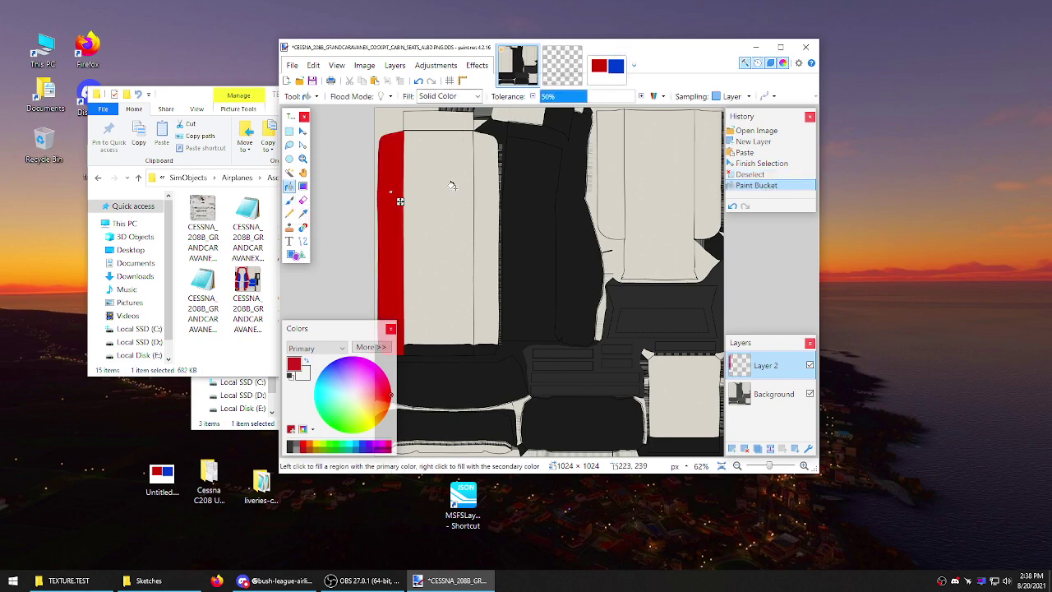
pyautogui.click(492, 186)
pyautogui.click(607, 166)
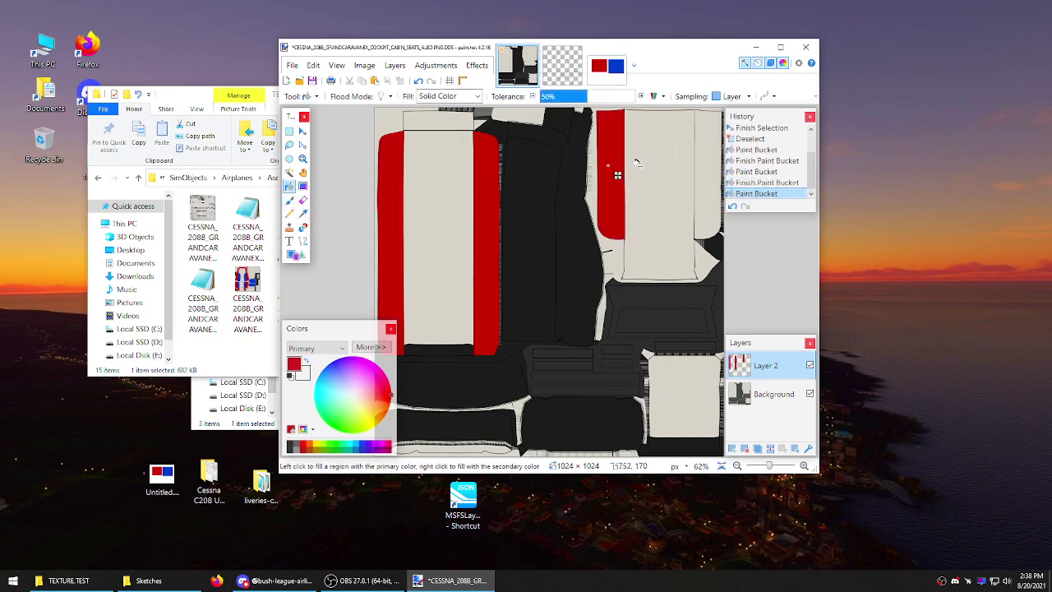
pyautogui.click(710, 166)
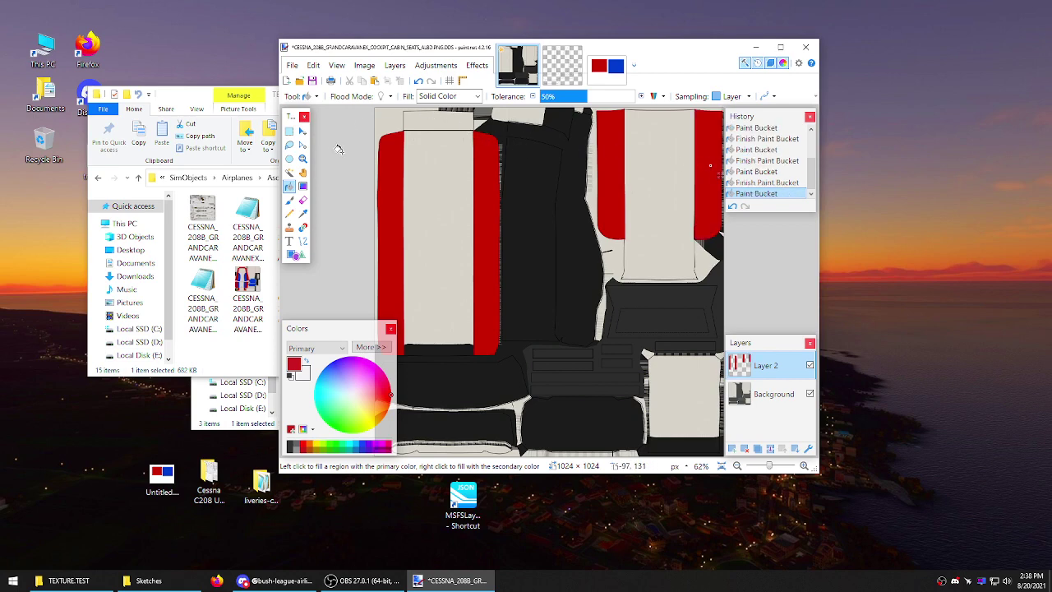
pyautogui.click(290, 131)
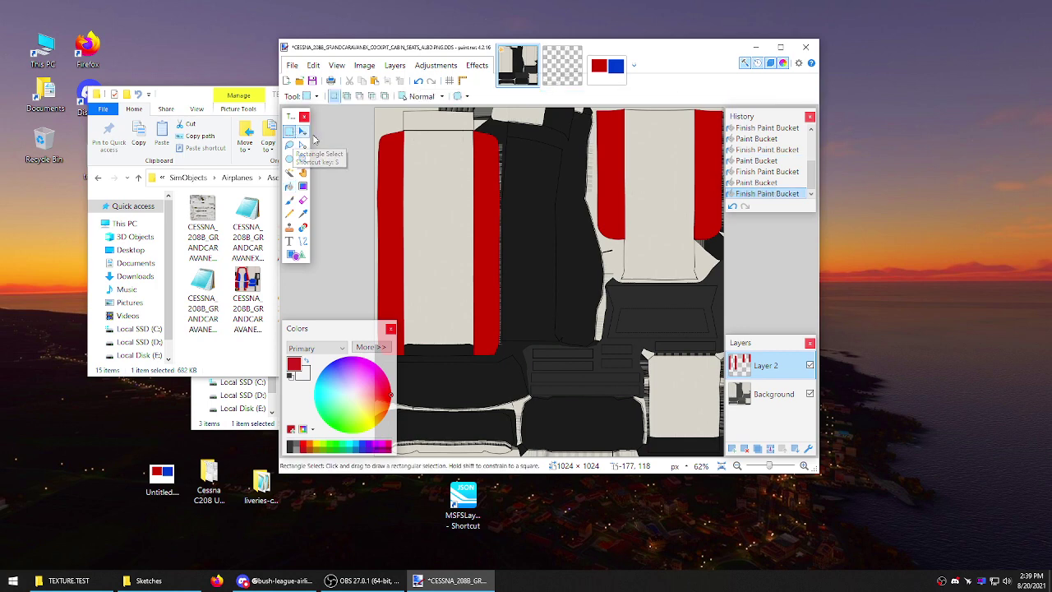
# Step: Sample blue from the swatch and fill the top-left strip and lower-right seat panel blue
pyautogui.click(618, 74)
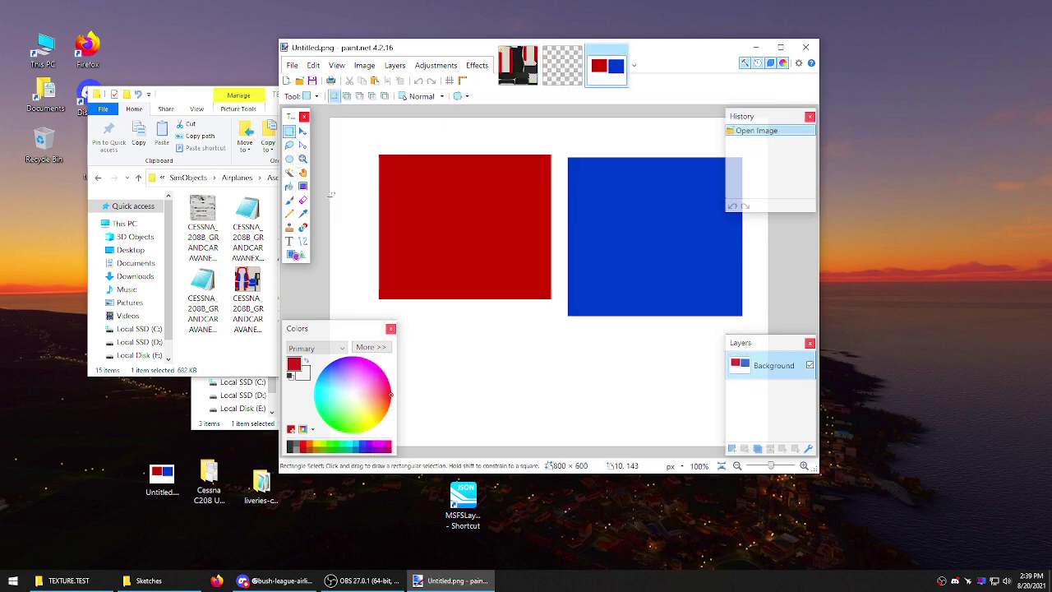
pyautogui.click(303, 213)
pyautogui.click(634, 217)
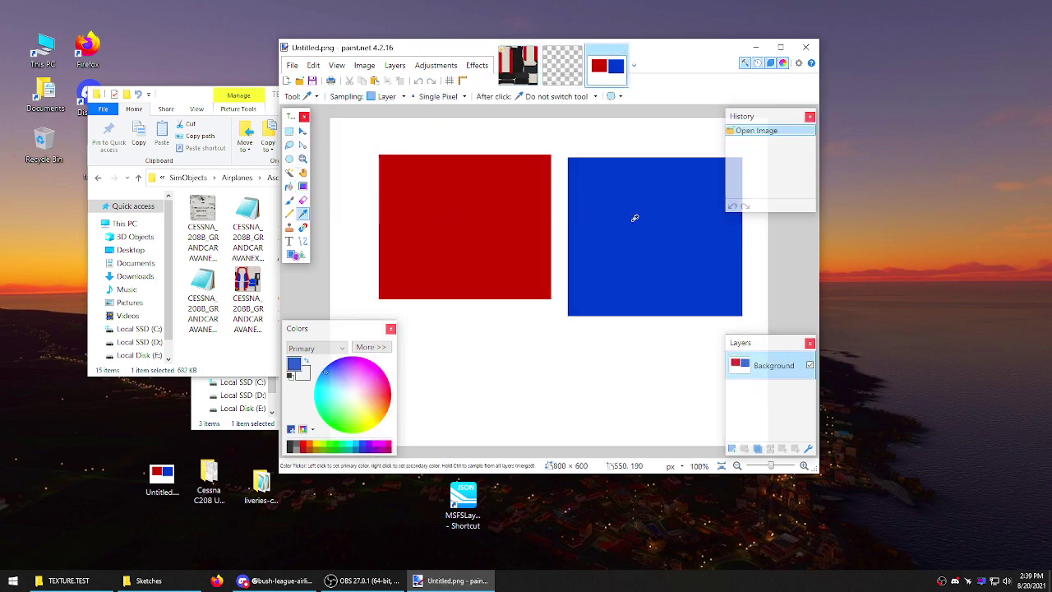
pyautogui.click(290, 132)
pyautogui.click(518, 66)
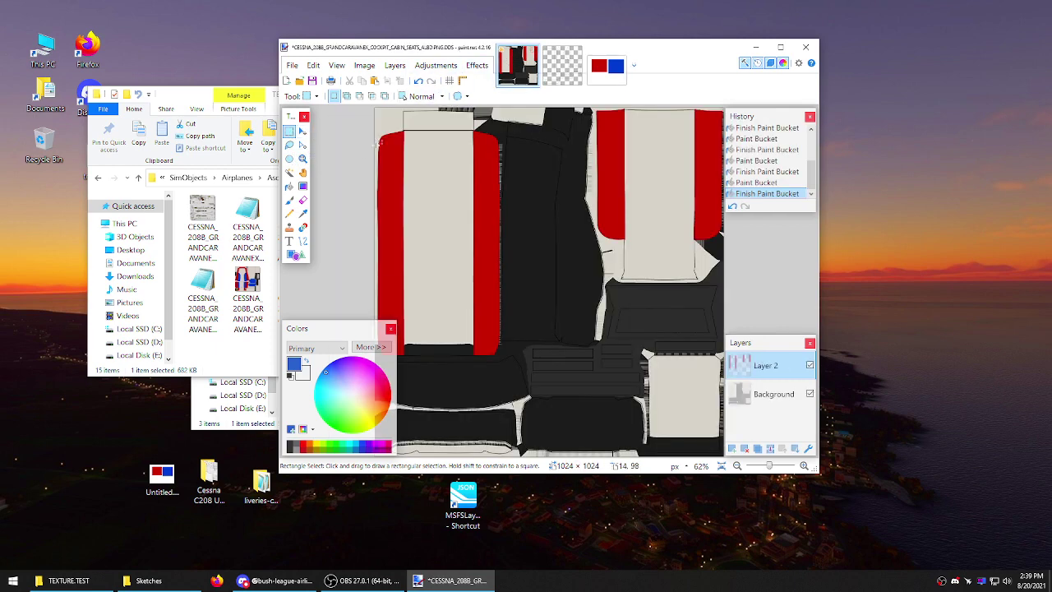
pyautogui.click(291, 186)
pyautogui.click(422, 118)
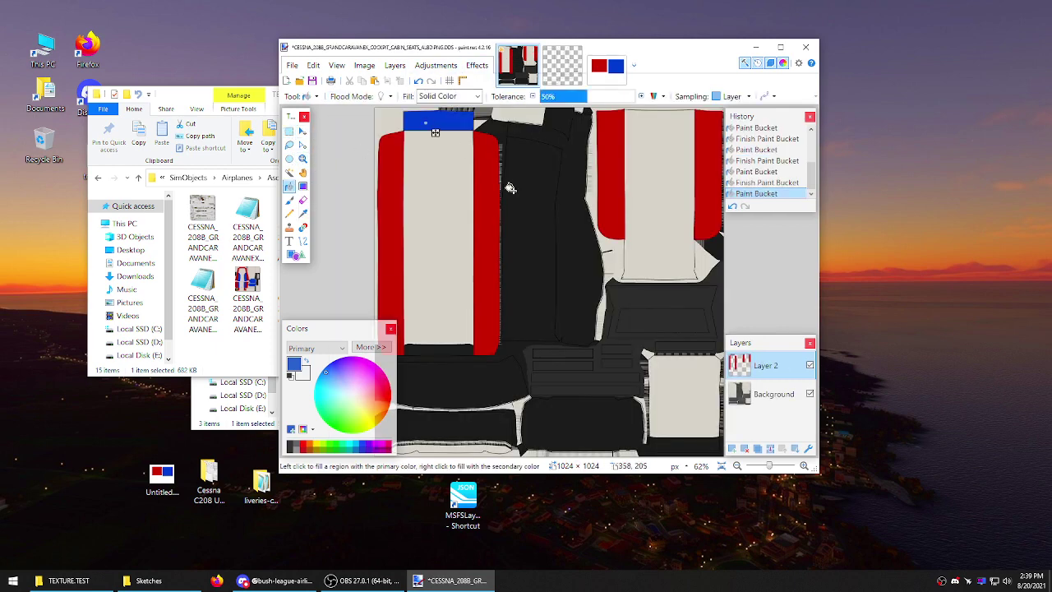
pyautogui.click(680, 386)
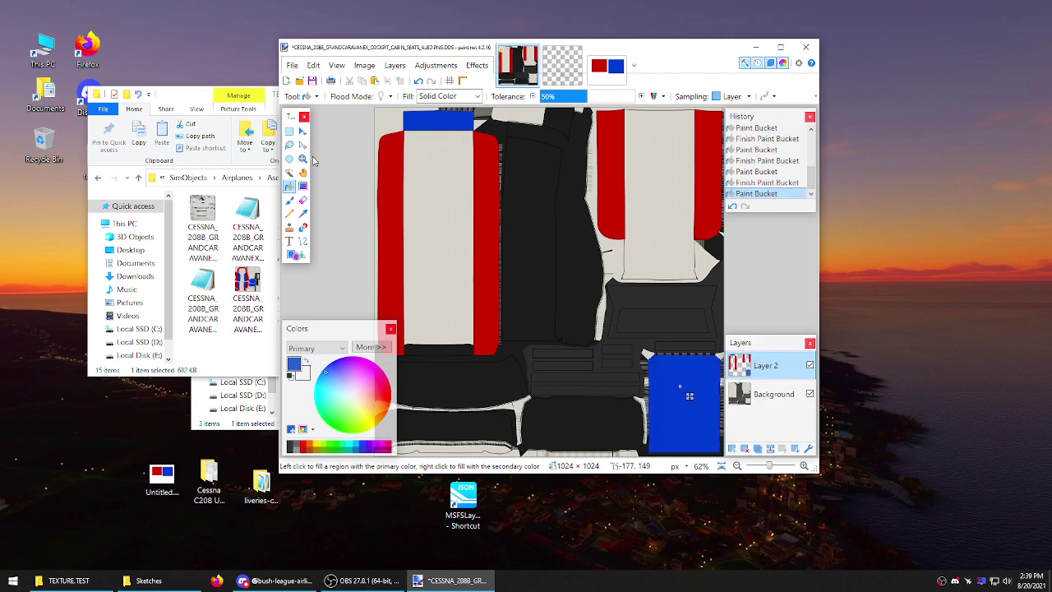
pyautogui.click(289, 132)
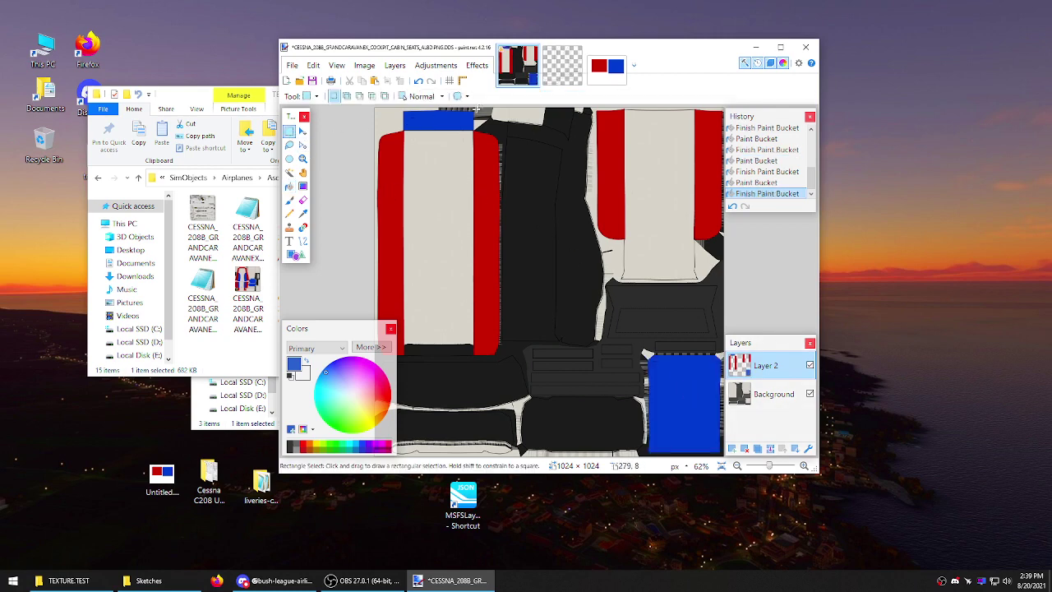
# Step: Merge Layer 2 down, save the cabin-seats texture as DDS, and close it
pyautogui.click(771, 449)
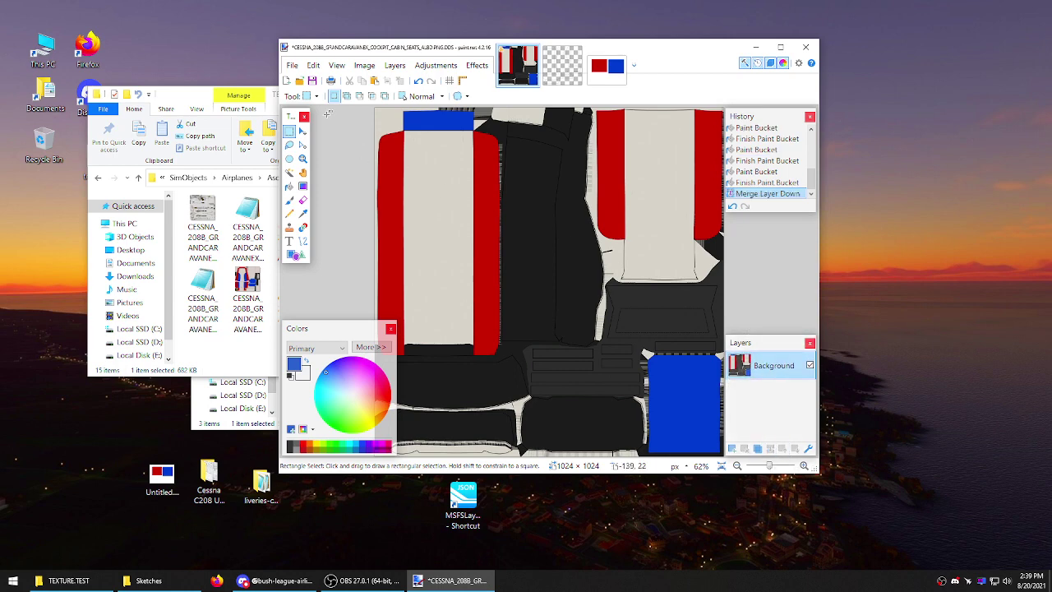
pyautogui.click(313, 80)
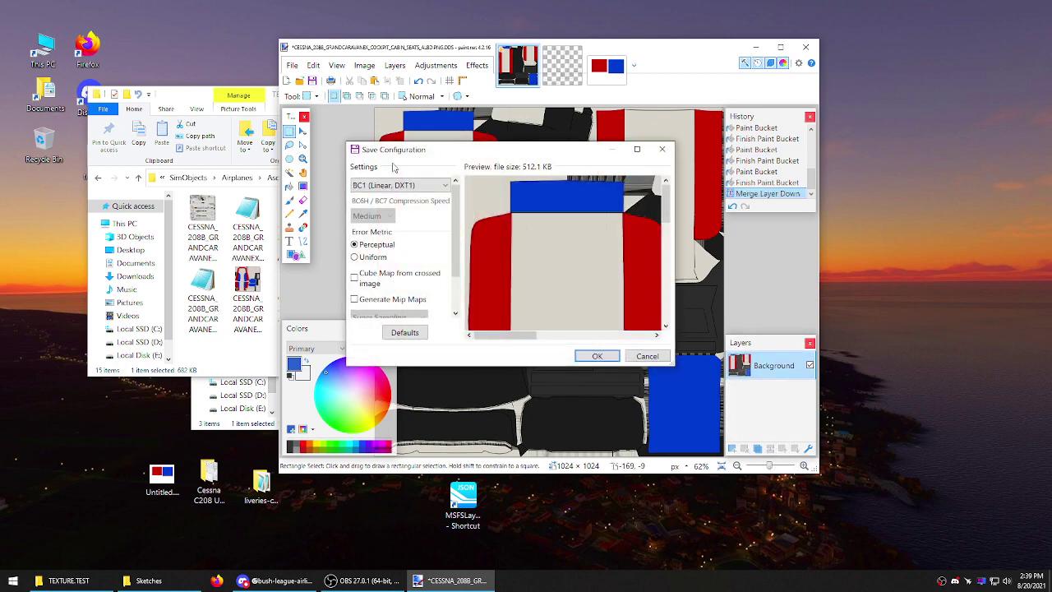
pyautogui.click(597, 355)
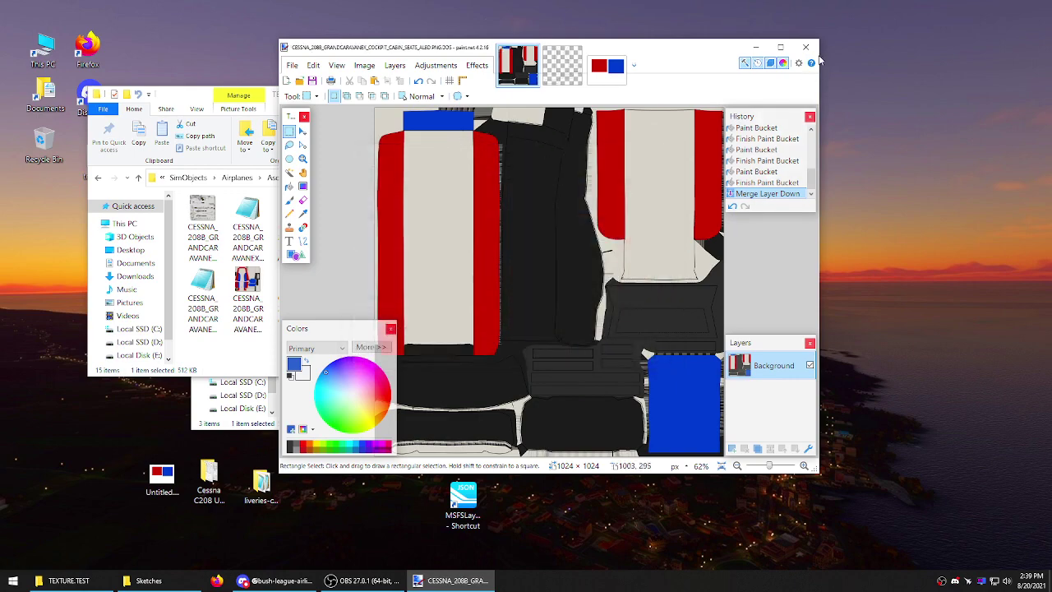
pyautogui.click(805, 47)
# Step: Open the floor-back DDS plus Cockpit_Floor_Back.png from Sketches and the UV Files folder
pyautogui.click(566, 221)
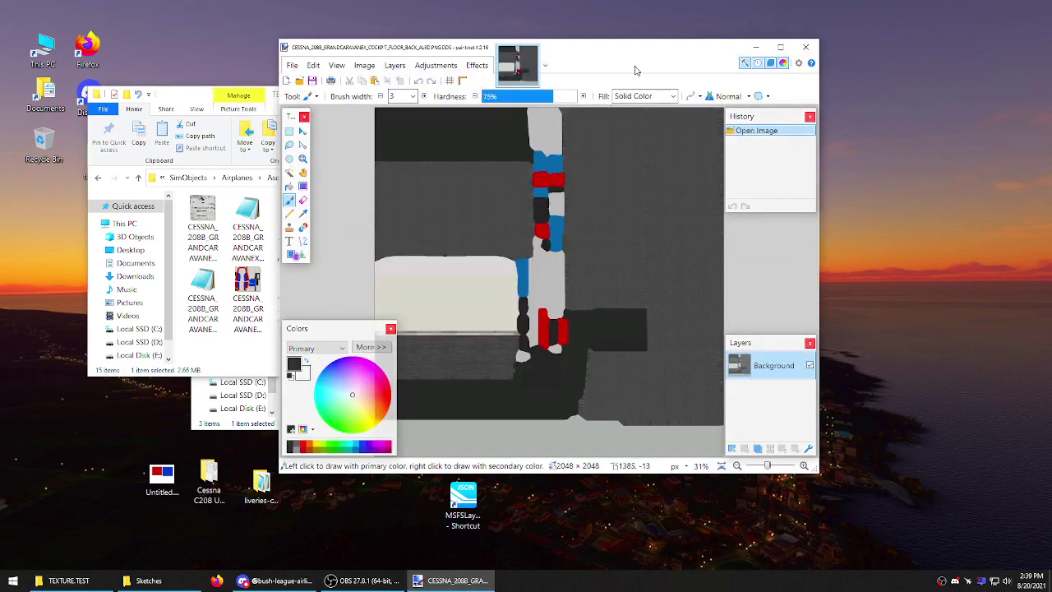
pyautogui.moveTo(639, 61)
pyautogui.mouseDown()
pyautogui.moveTo(446, 78)
pyautogui.moveTo(122, 81)
pyautogui.mouseUp()
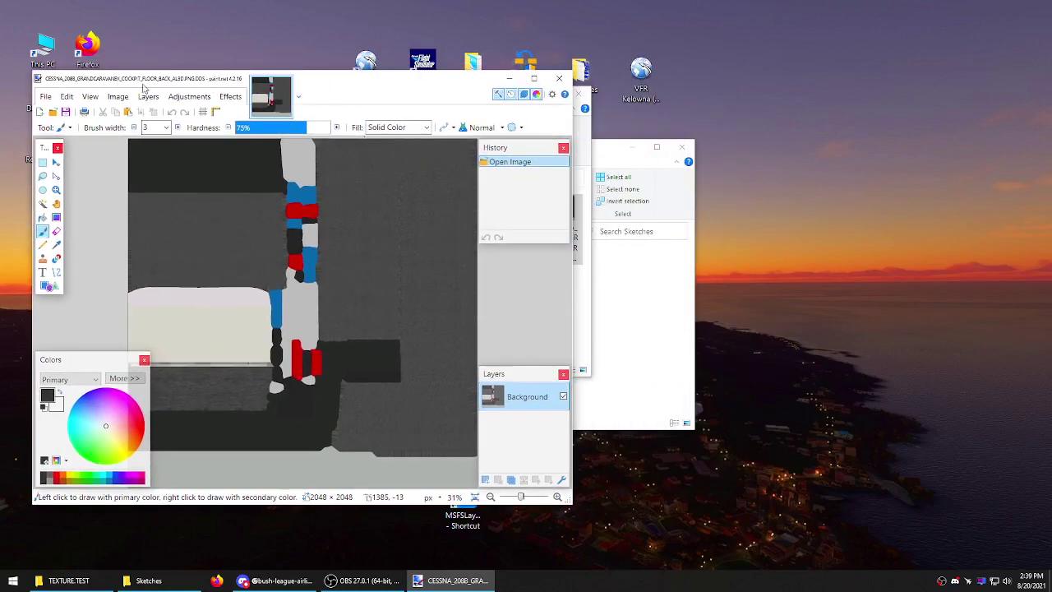
pyautogui.click(604, 295)
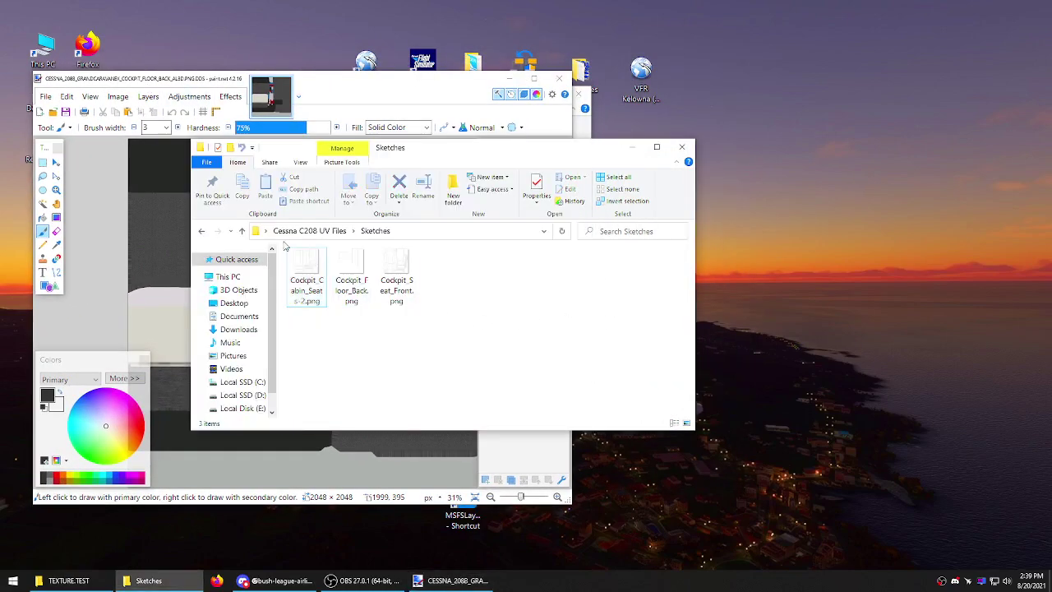
pyautogui.doubleClick(352, 275)
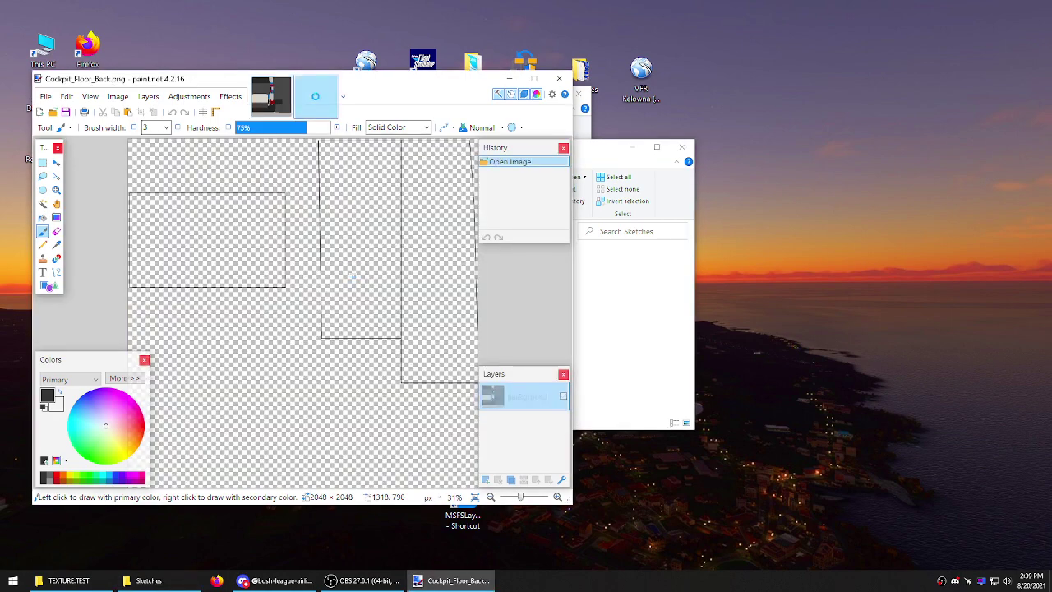
pyautogui.hotkey('alt', 'Tab')
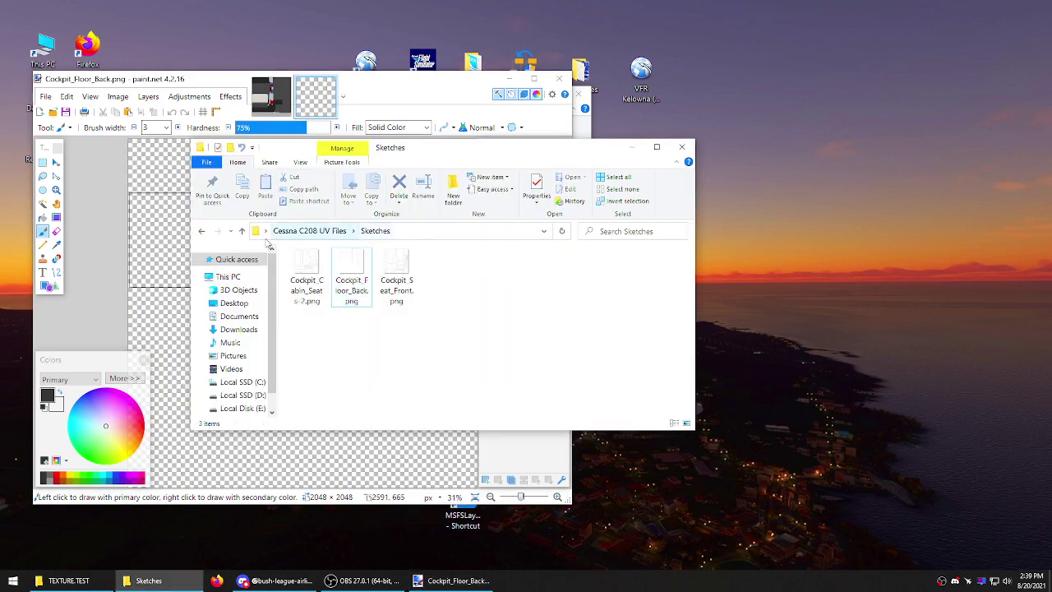
pyautogui.click(242, 231)
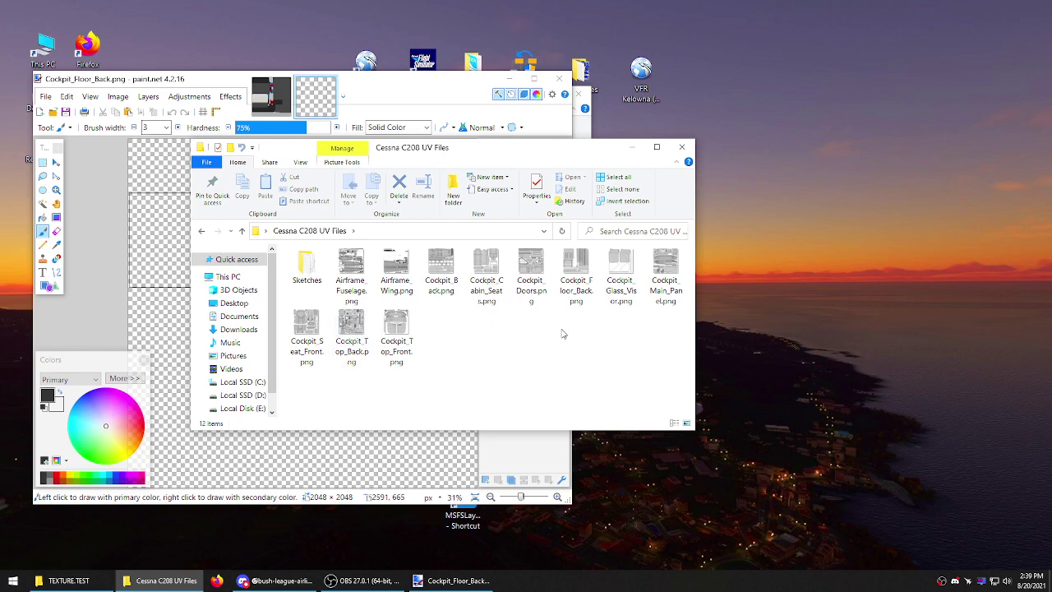
pyautogui.doubleClick(575, 275)
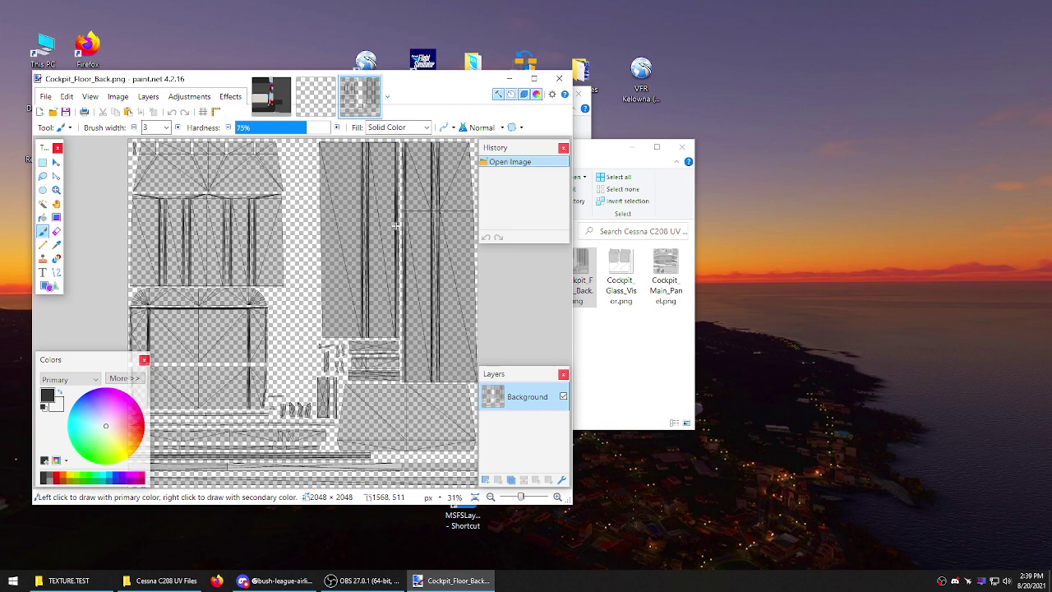
# Step: Draw two test strokes on the UV layout, undo both, and return to the floor sketch
pyautogui.moveTo(325, 167); pyautogui.dragTo(381, 241)
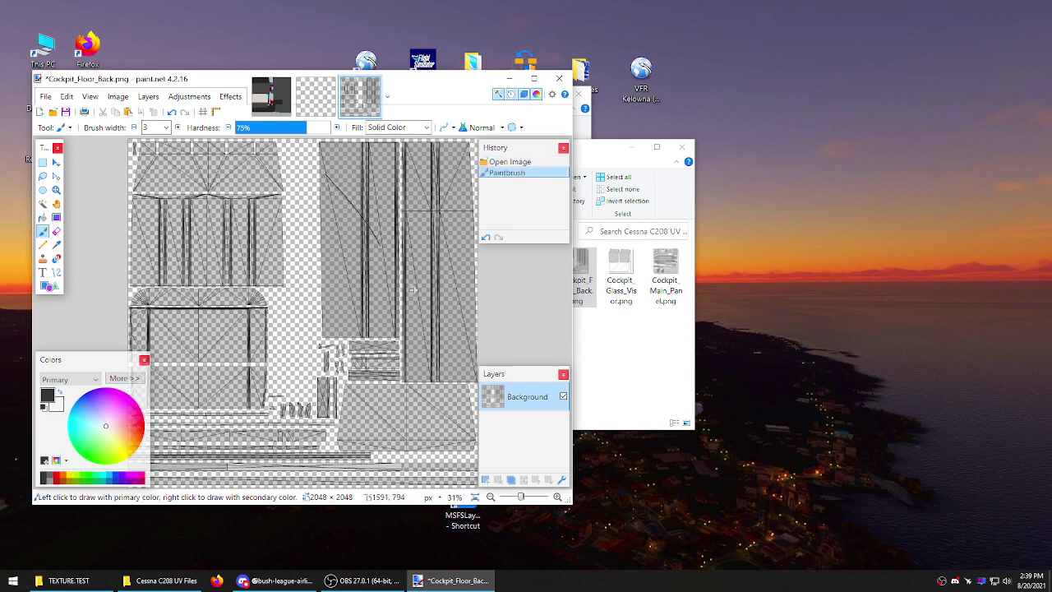
pyautogui.moveTo(391, 185); pyautogui.dragTo(265, 282)
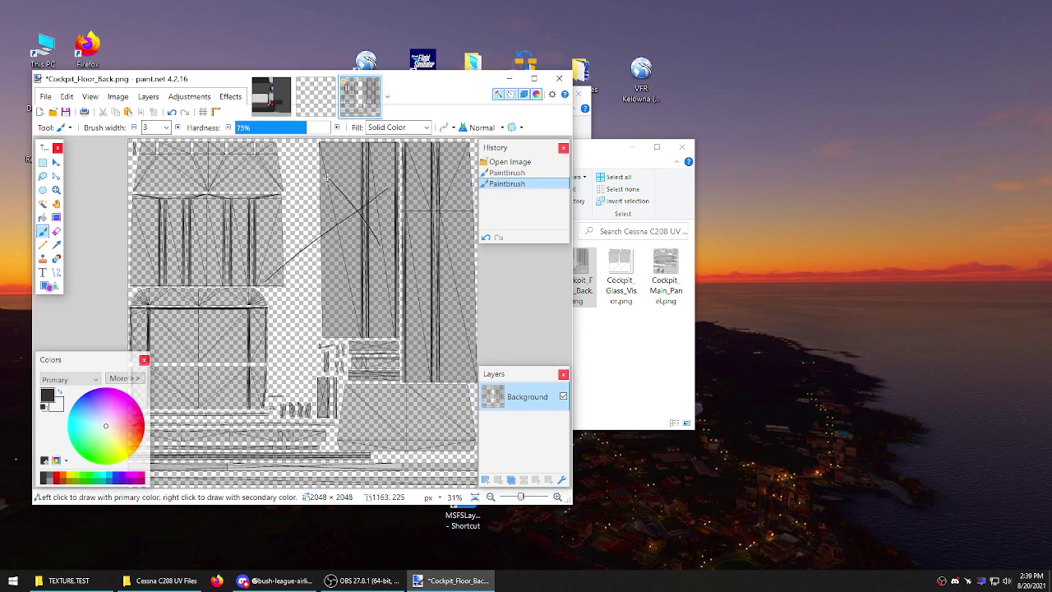
pyautogui.click(173, 112)
pyautogui.click(173, 113)
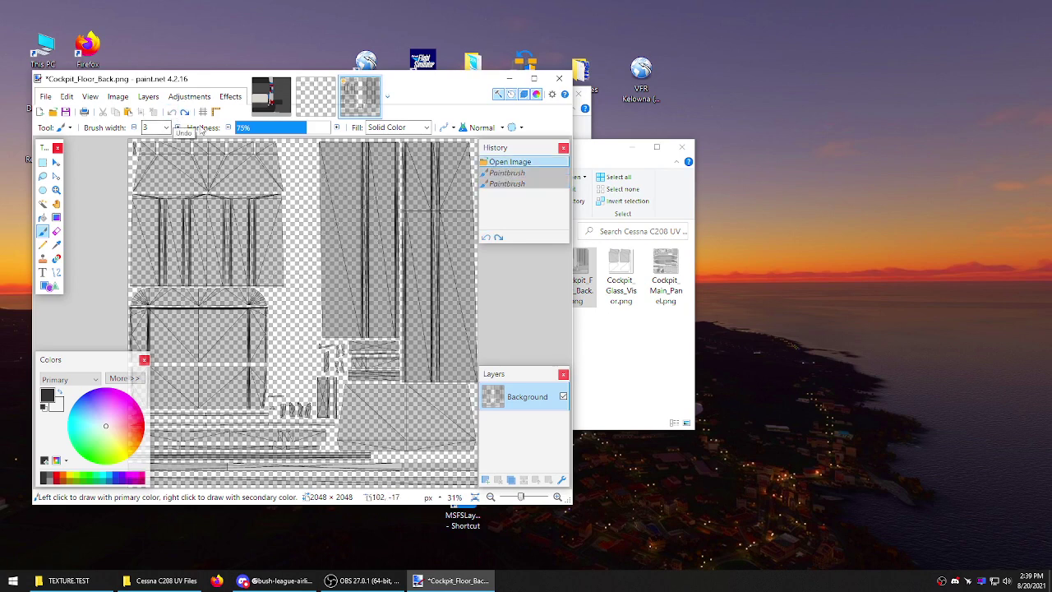
pyautogui.click(316, 96)
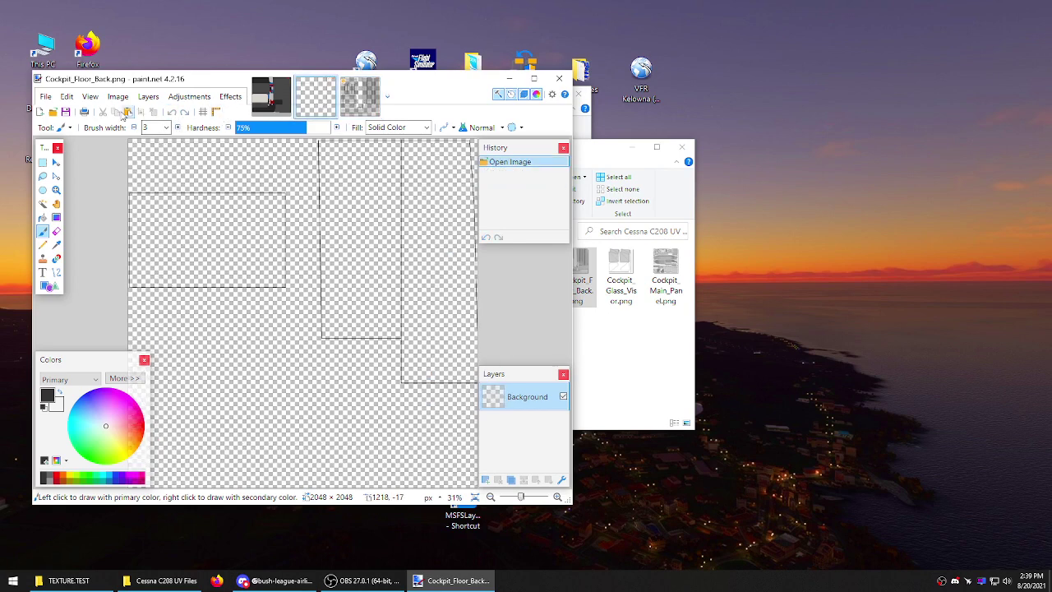
# Step: Paste the whole floor sketch outline onto a new layer in the floor texture
pyautogui.click(66, 96)
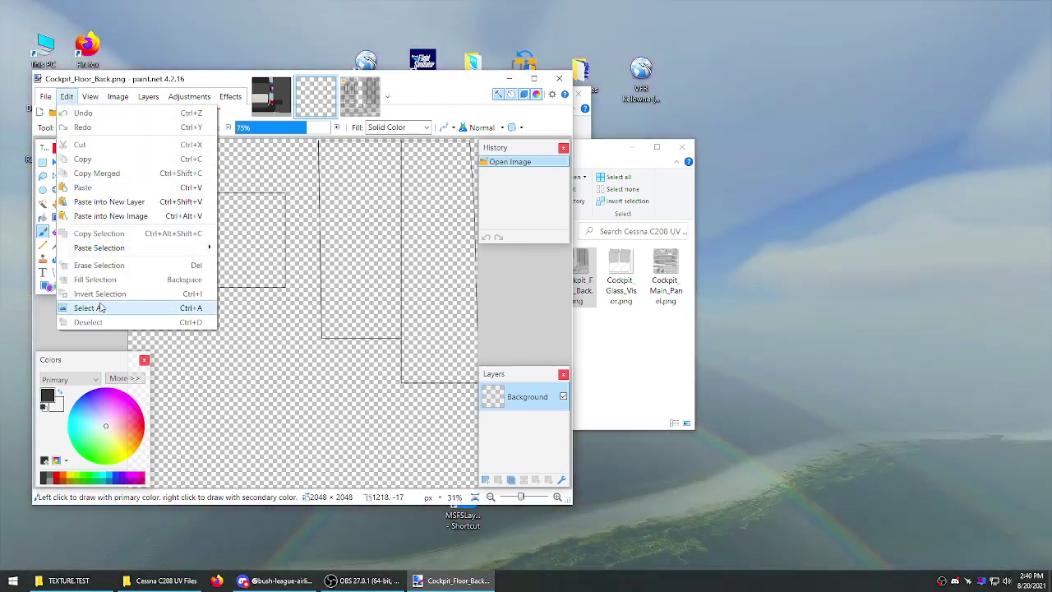
pyautogui.click(105, 303)
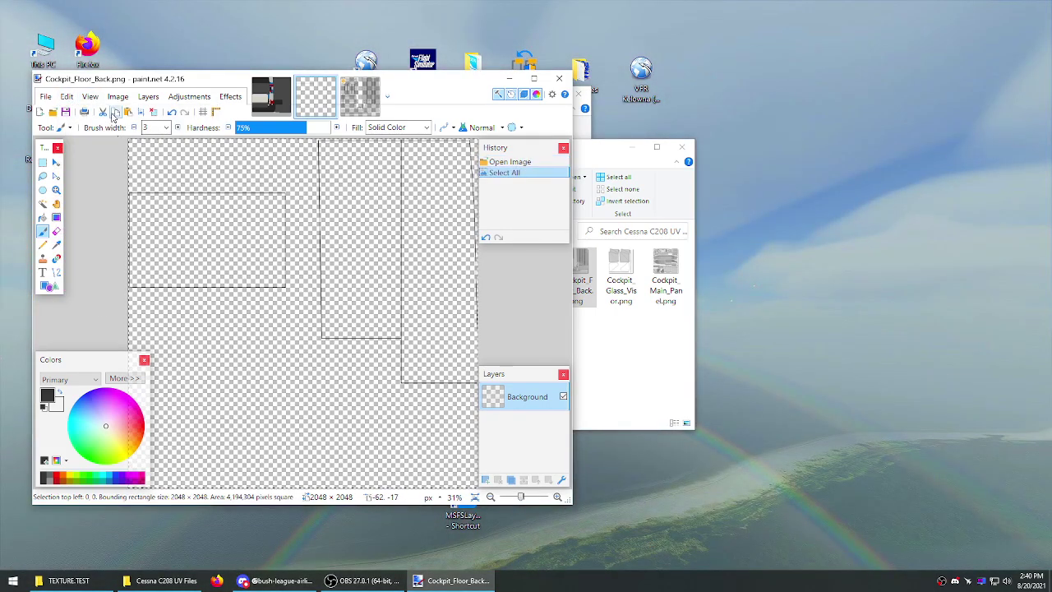
pyautogui.click(272, 96)
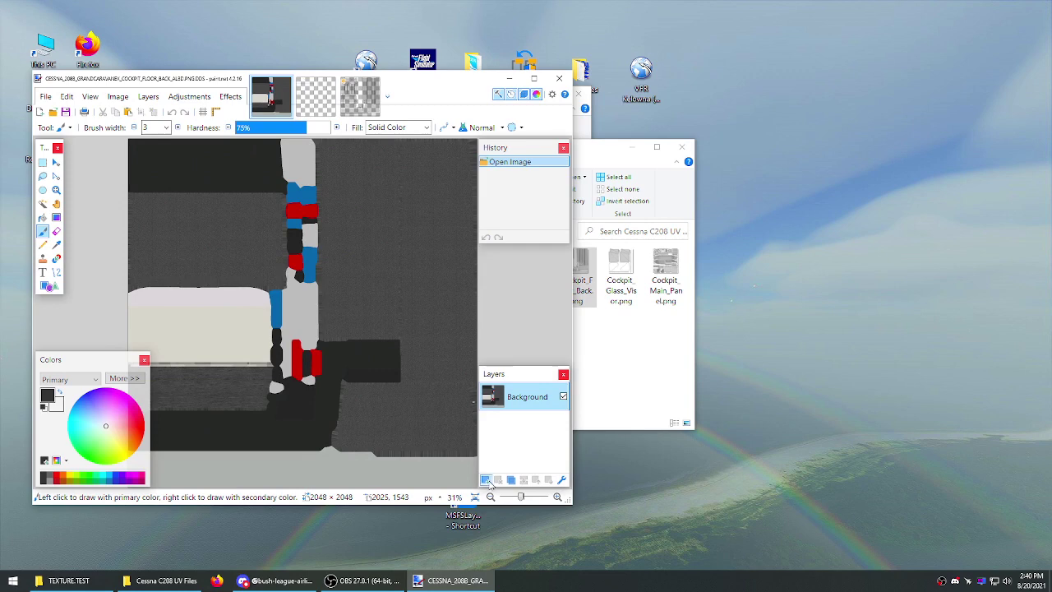
pyautogui.click(486, 480)
pyautogui.click(128, 112)
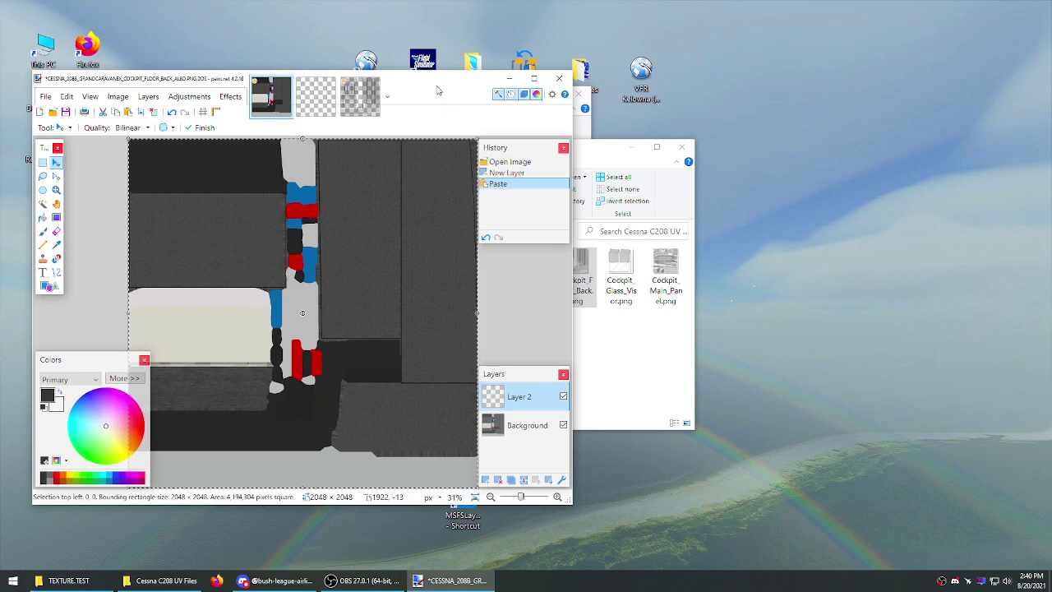
# Step: Sample red from the red-and-blue swatch image as the paint colour
pyautogui.moveTo(437, 89); pyautogui.dragTo(500, 38)
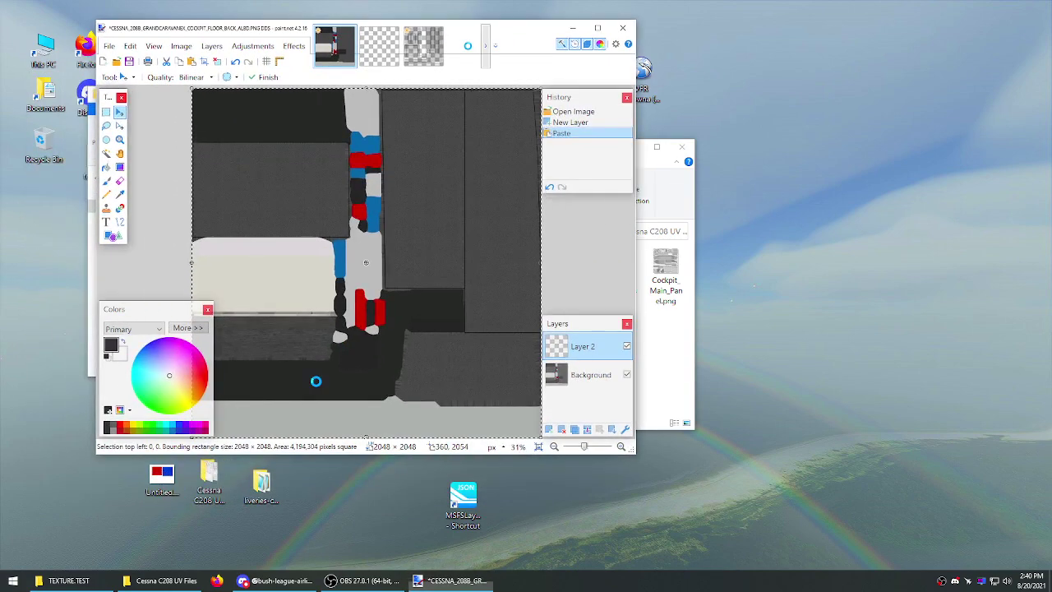
pyautogui.doubleClick(163, 474)
pyautogui.click(119, 195)
pyautogui.click(258, 190)
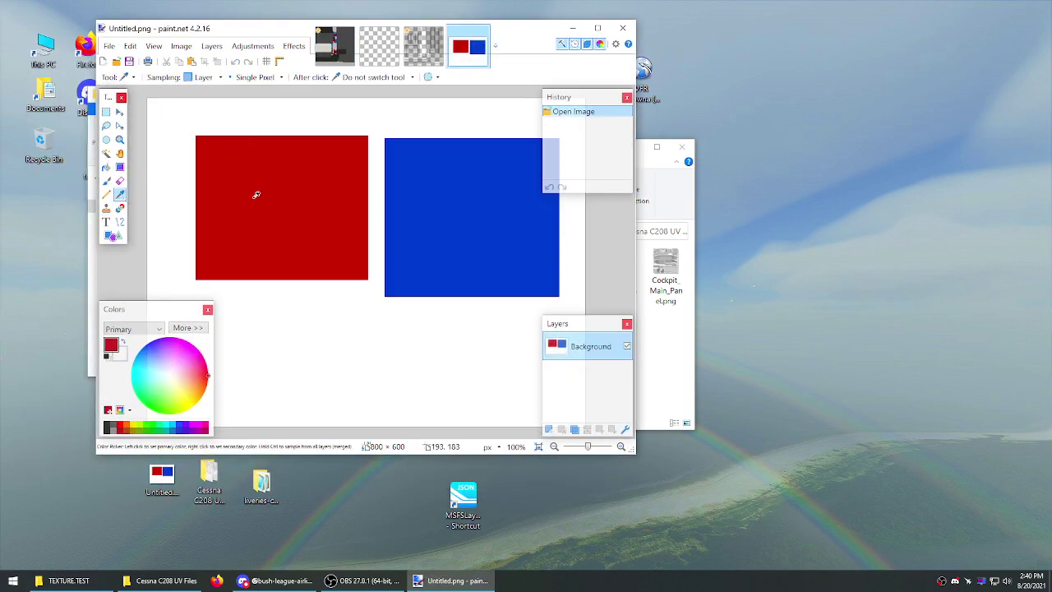
pyautogui.click(334, 45)
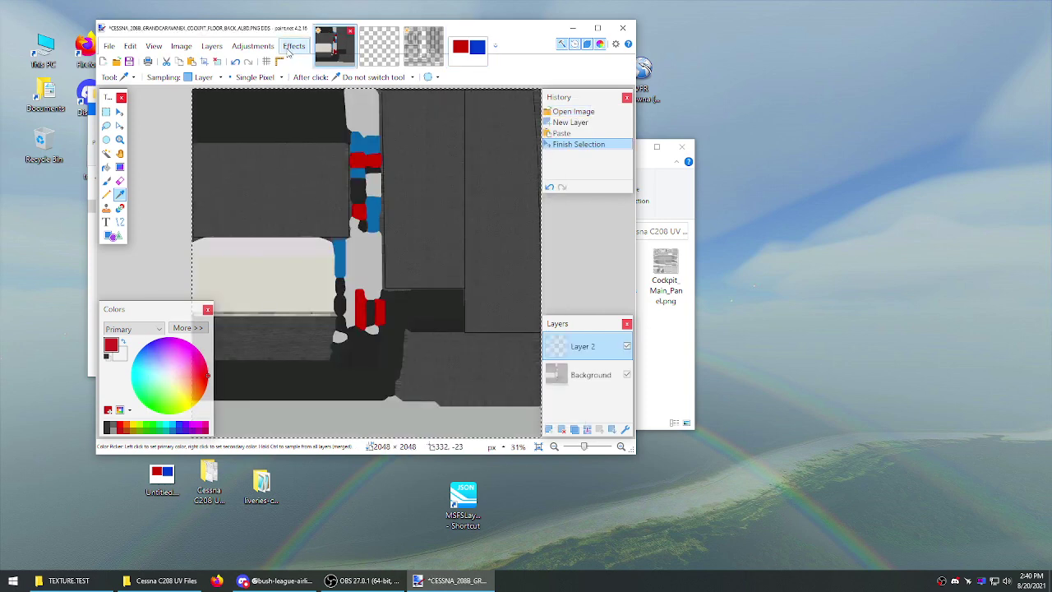
# Step: Paint Bucket the four grey floor panels solid red
pyautogui.click(106, 167)
pyautogui.click(141, 161)
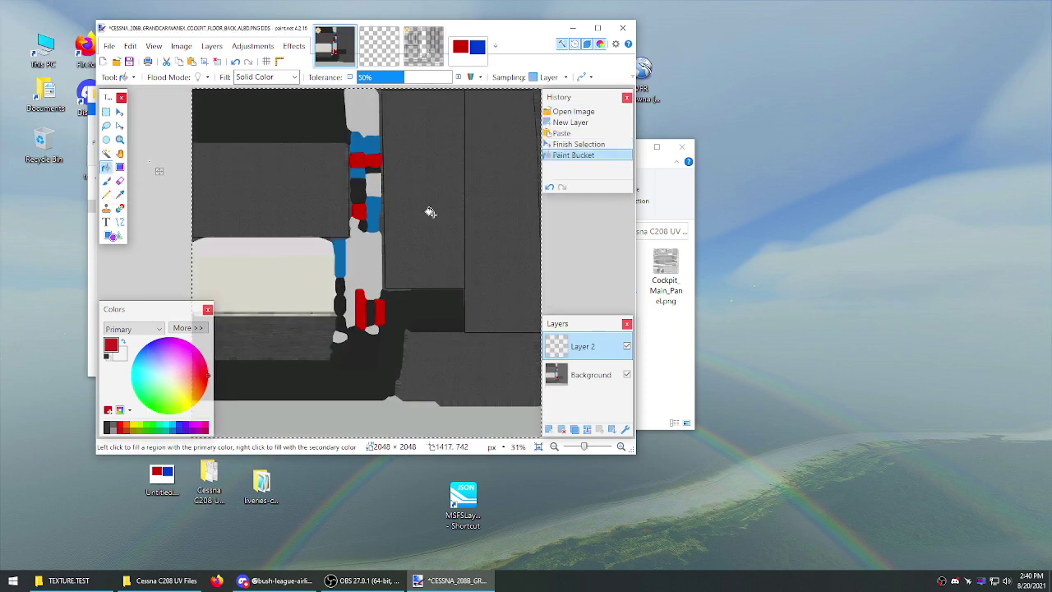
pyautogui.click(425, 203)
pyautogui.click(471, 191)
pyautogui.click(322, 188)
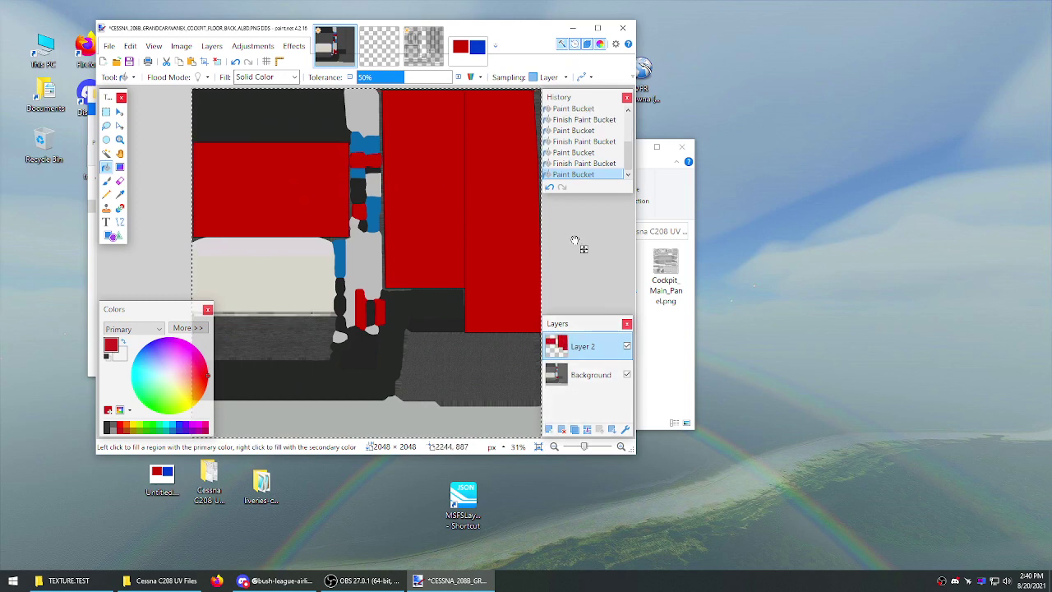
# Step: Merge the red layer down, undo a stray paste, and save the floor texture as DDS
pyautogui.click(588, 428)
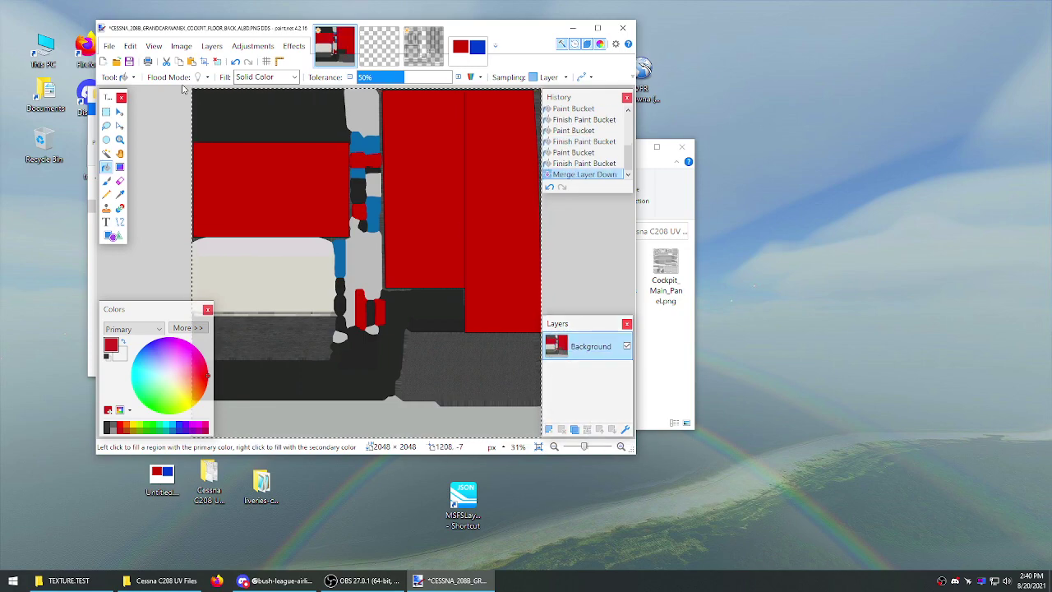
pyautogui.click(192, 62)
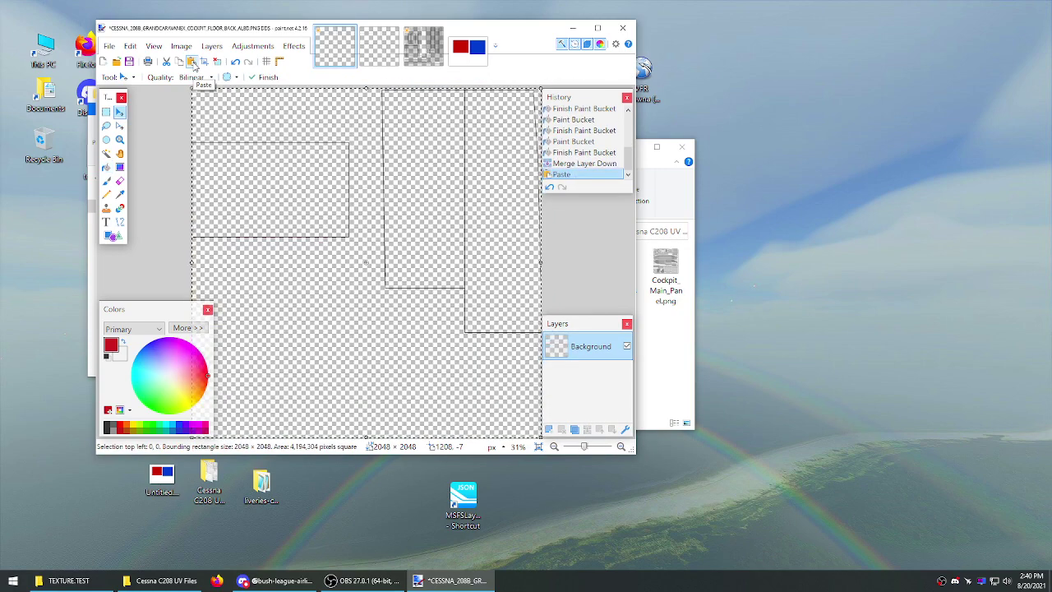
pyautogui.click(235, 61)
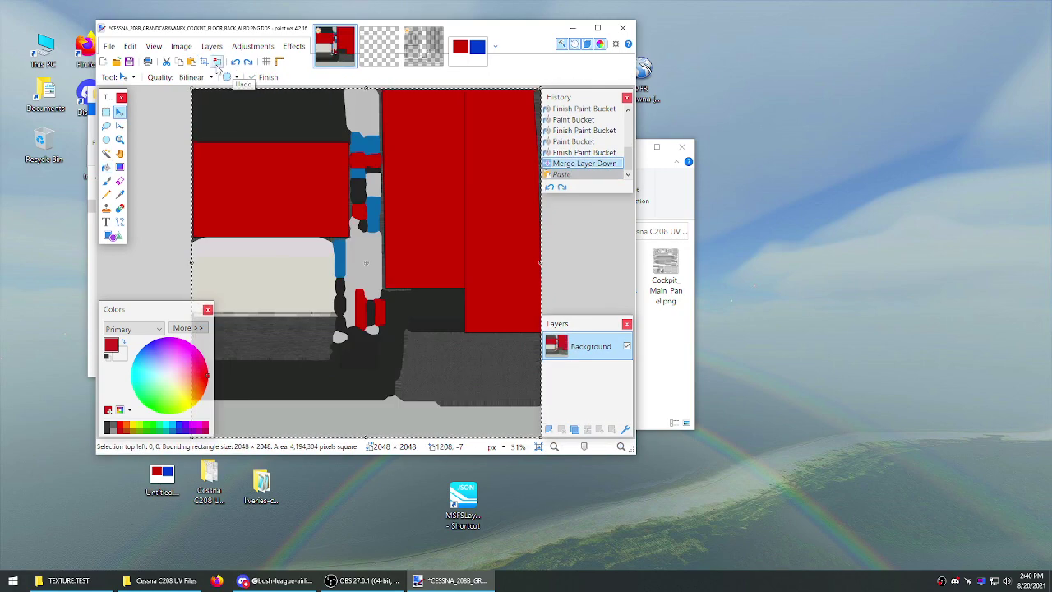
pyautogui.click(129, 61)
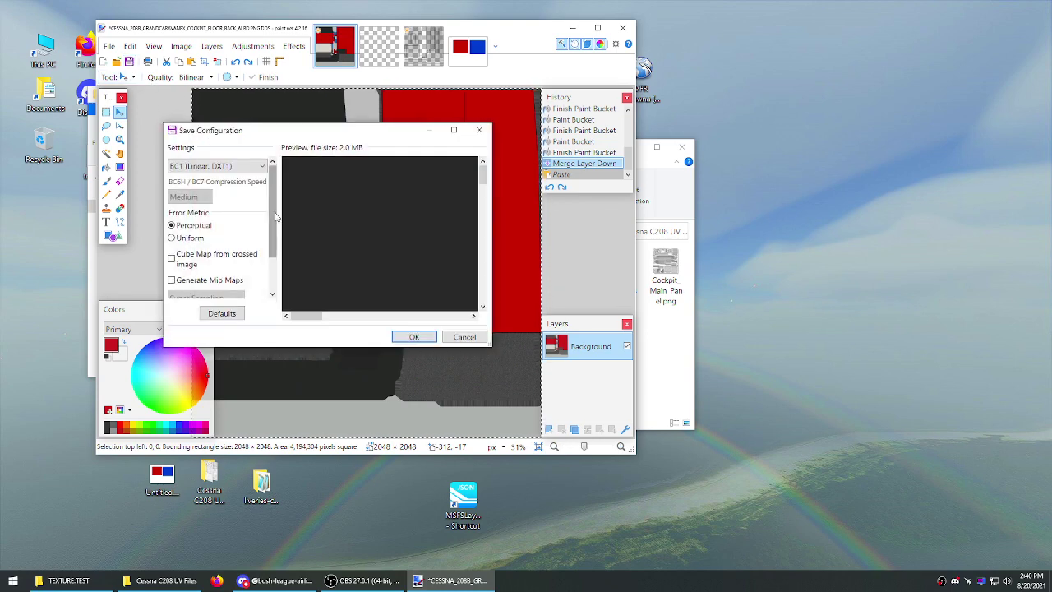
pyautogui.click(419, 338)
# Step: Close paint.net discarding UV template changes, check the TEXTURE.TEST textures, and close the folders
pyautogui.click(622, 28)
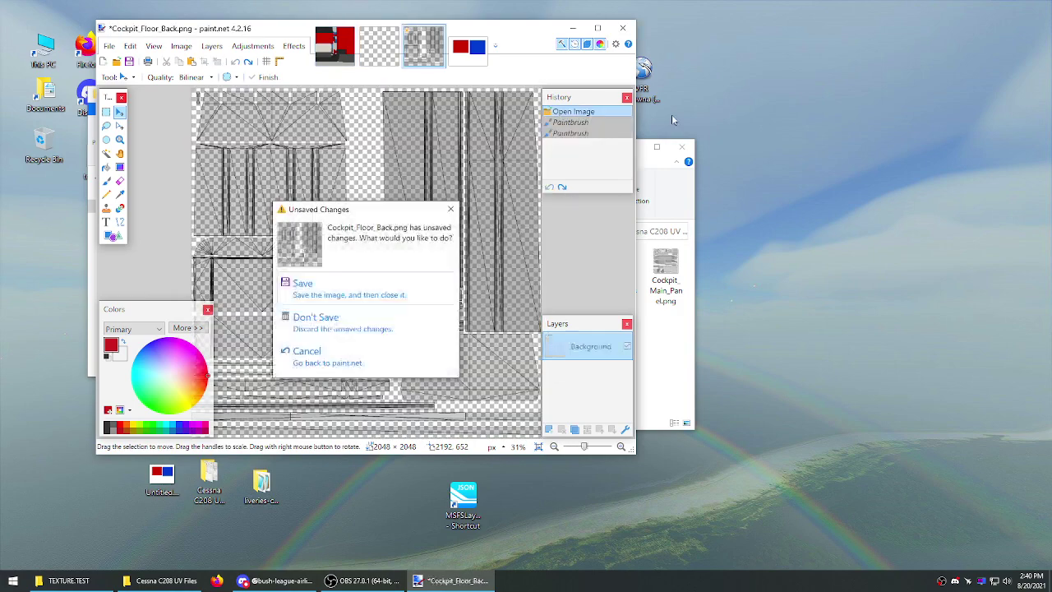
pyautogui.click(355, 332)
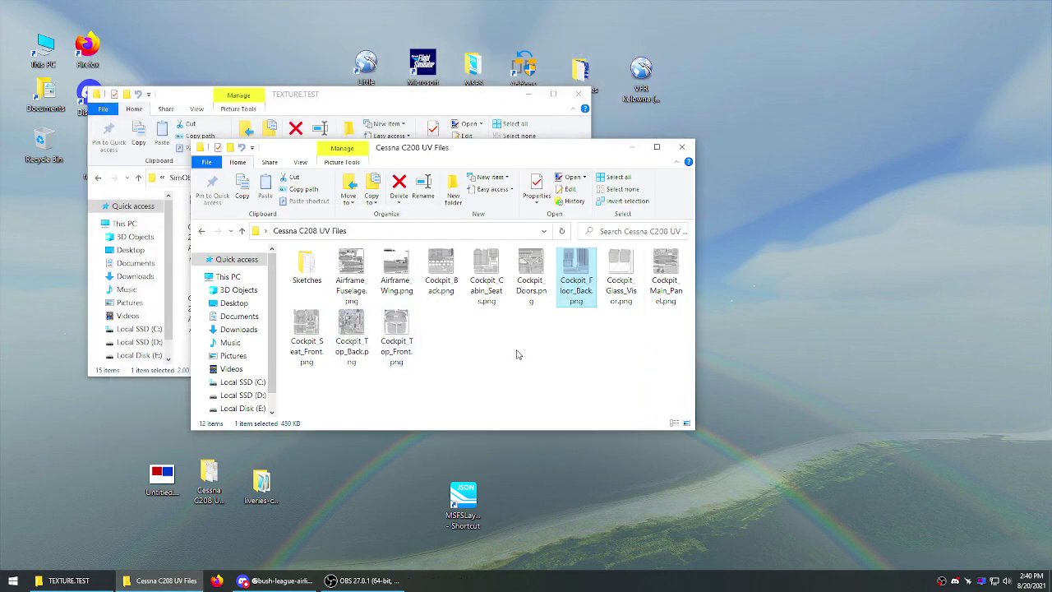
pyautogui.click(681, 148)
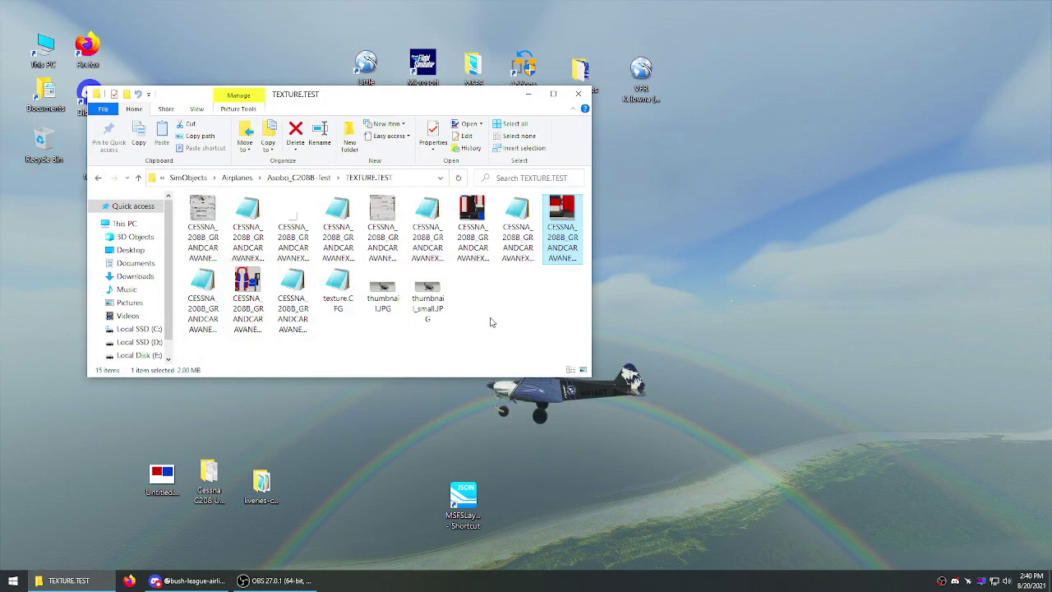
pyautogui.click(561, 231)
pyautogui.click(473, 230)
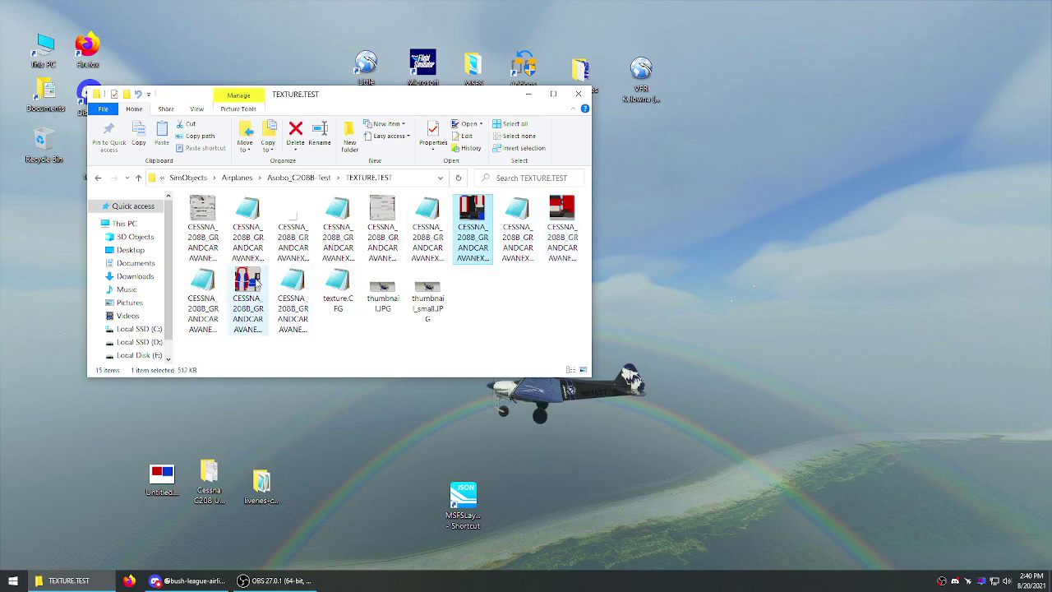
pyautogui.click(395, 340)
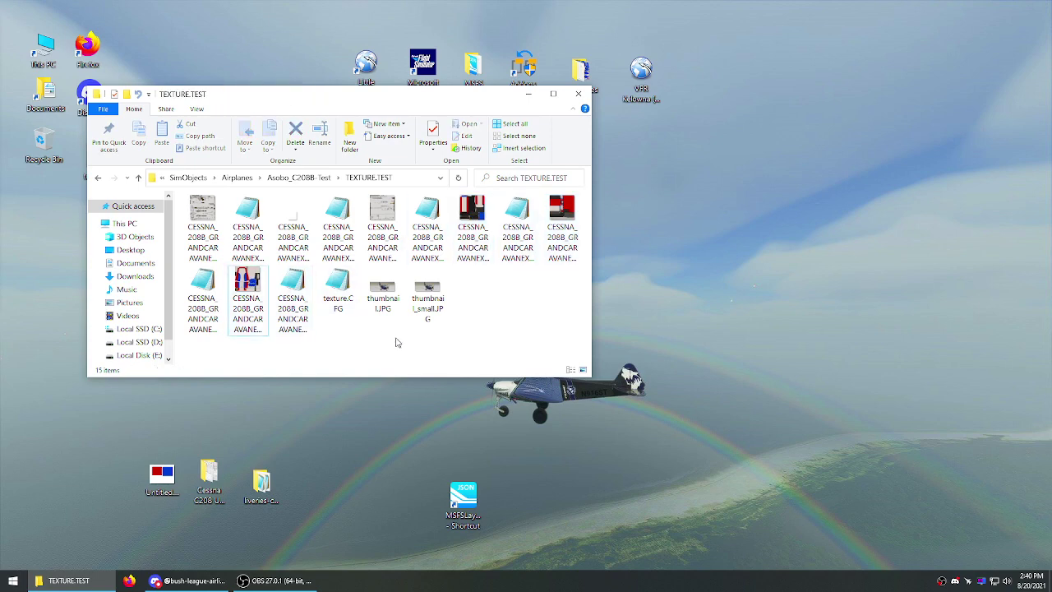
pyautogui.click(577, 95)
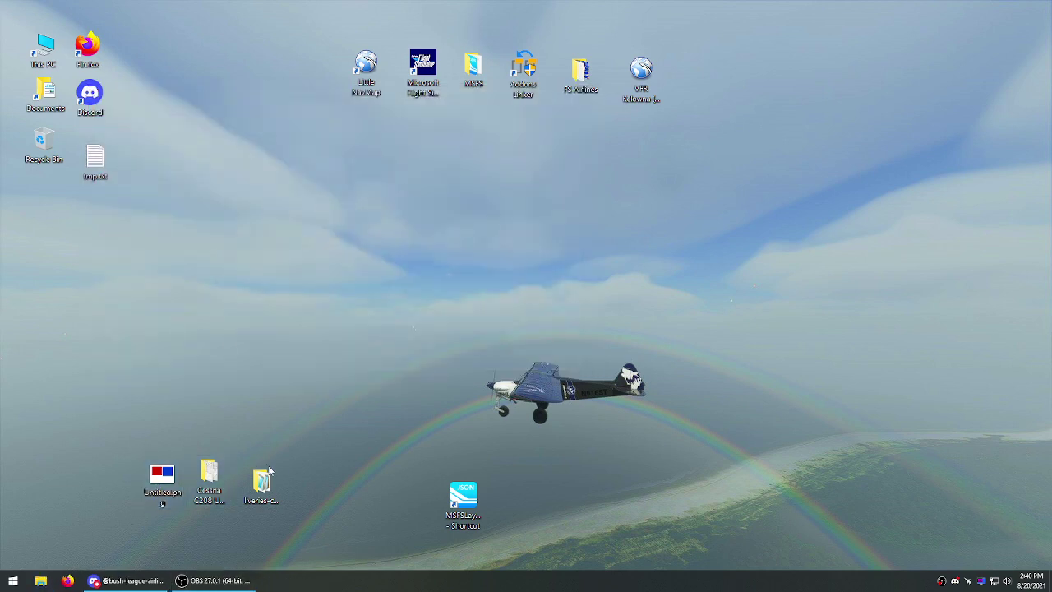
# Step: Browse liveries-c208b-test down through SimObjects, Airplanes and Asobo_C208B-Test to TEXTURE.TEST
pyautogui.moveTo(269, 470); pyautogui.dragTo(284, 355)
pyautogui.doubleClick(284, 353)
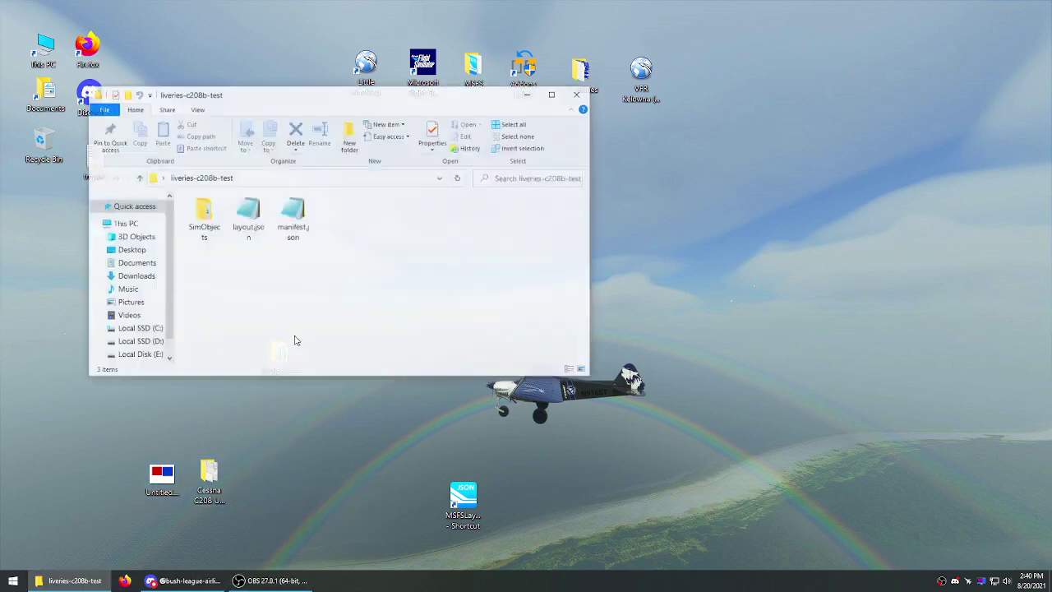
pyautogui.doubleClick(204, 213)
pyautogui.doubleClick(205, 212)
pyautogui.click(207, 212)
pyautogui.doubleClick(205, 212)
pyautogui.doubleClick(248, 212)
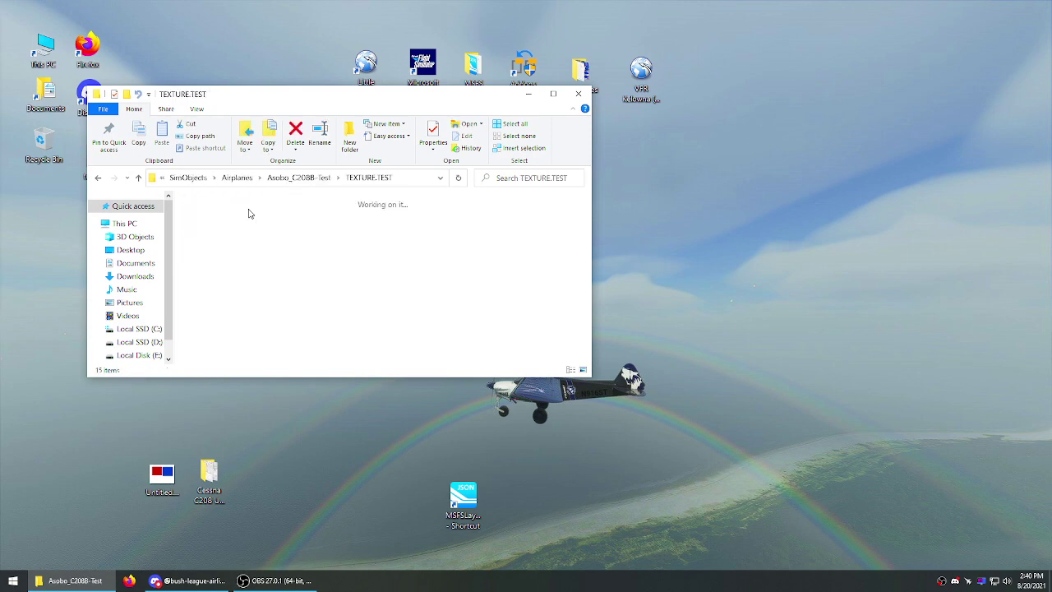
pyautogui.click(576, 94)
# Step: Copy the liveries-c208b-test folder into MSFS\Community and launch Microsoft Flight Simulator
pyautogui.click(278, 355)
pyautogui.rightClick(281, 346)
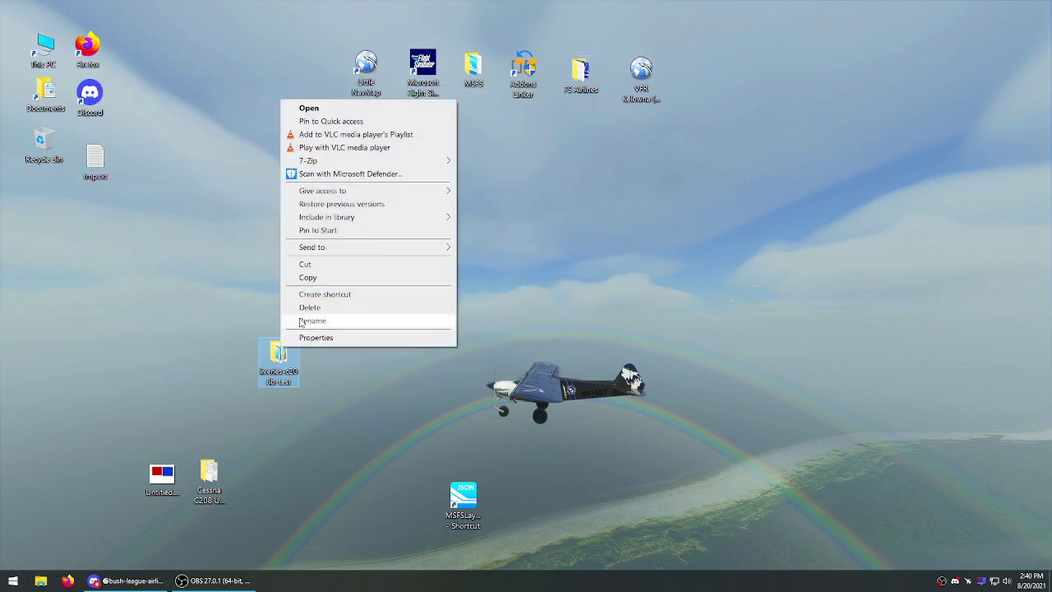
pyautogui.click(307, 277)
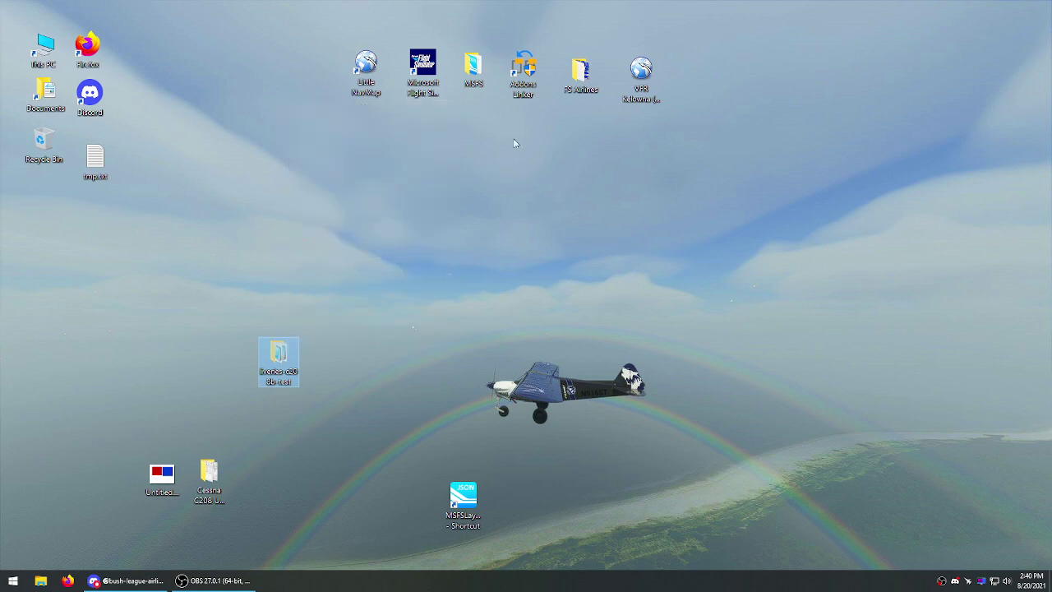
pyautogui.doubleClick(470, 74)
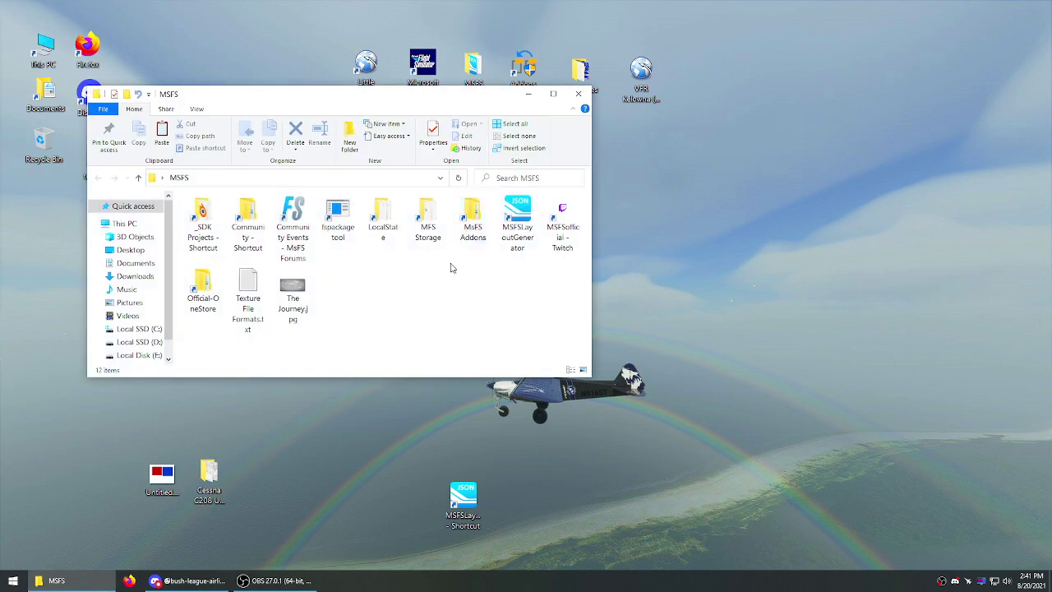
pyautogui.doubleClick(249, 220)
pyautogui.rightClick(347, 253)
pyautogui.click(376, 332)
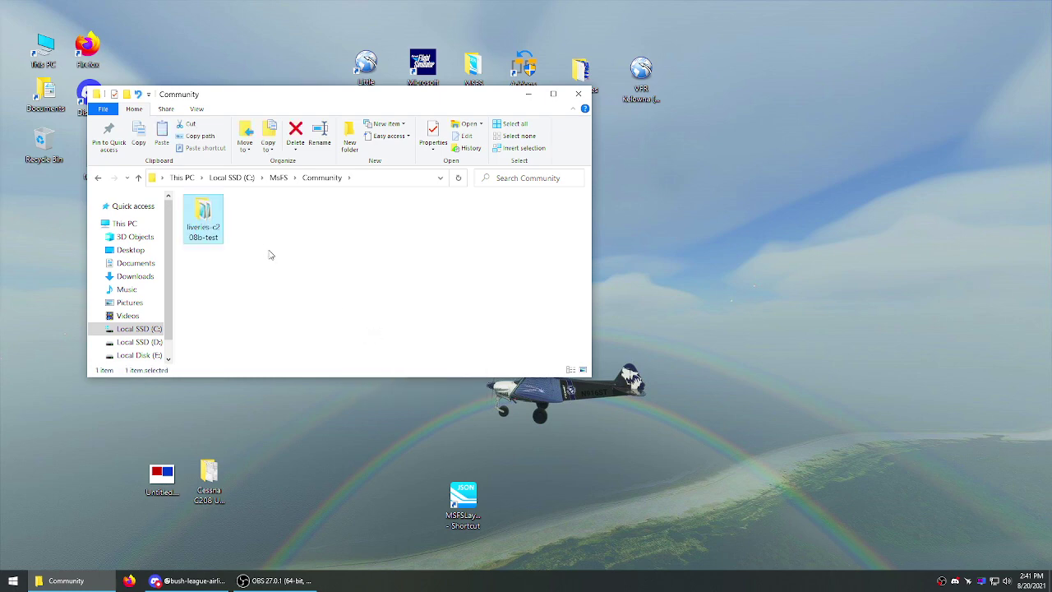
pyautogui.click(261, 240)
pyautogui.click(577, 94)
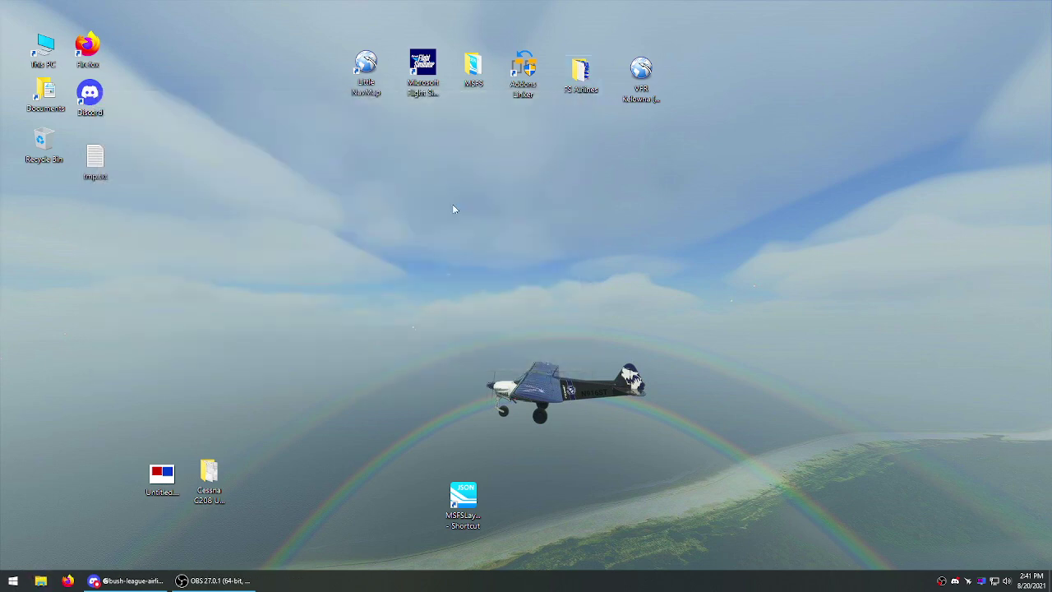
pyautogui.doubleClick(415, 74)
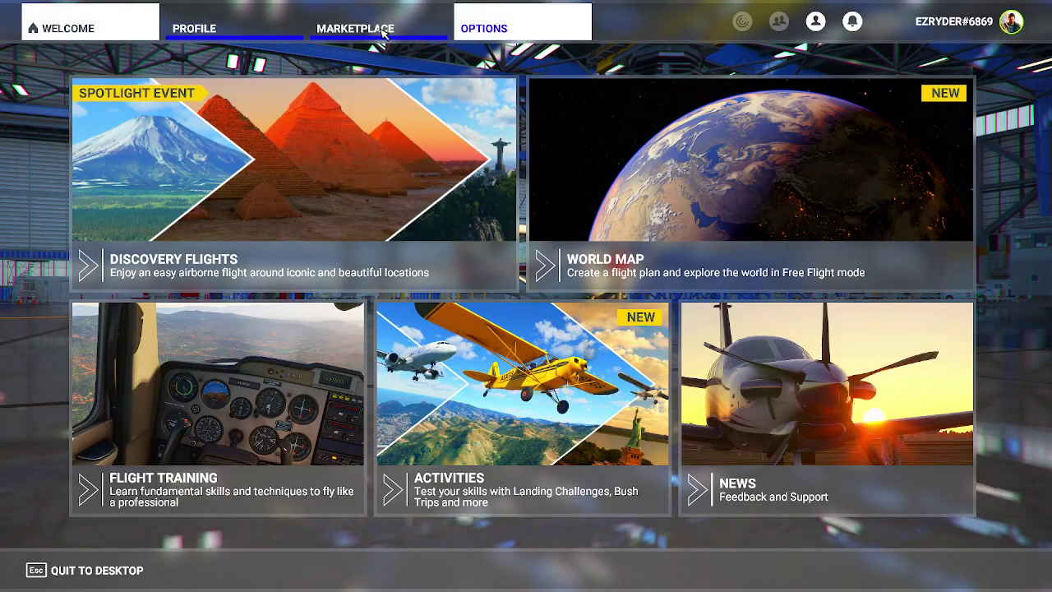
# Step: Choose the Cessna 208 B Grand Caravan EX in My Hangar and view its cockpit interior
pyautogui.click(285, 29)
pyautogui.click(427, 262)
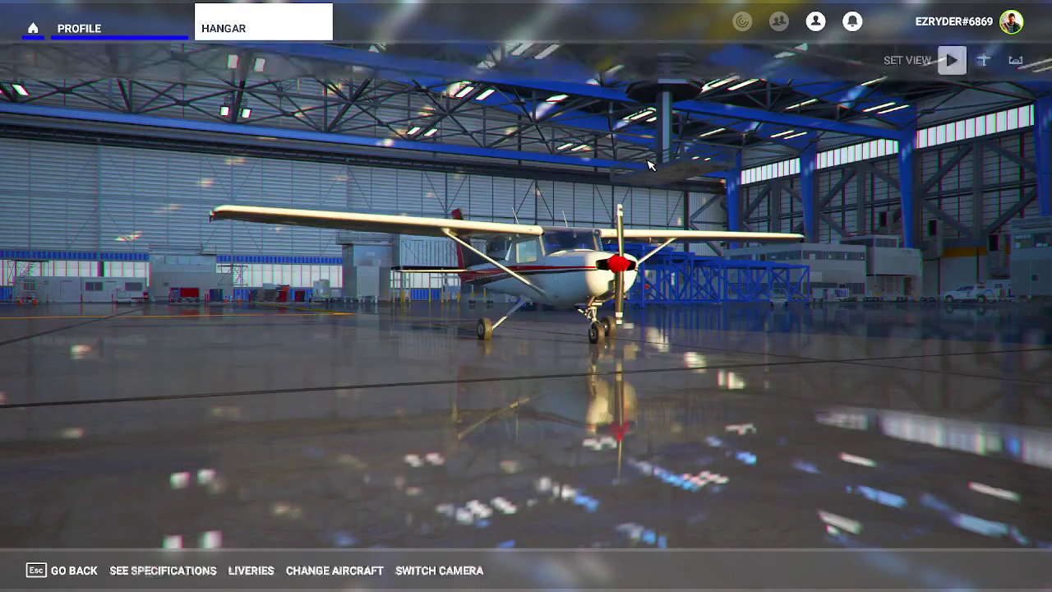
pyautogui.click(451, 567)
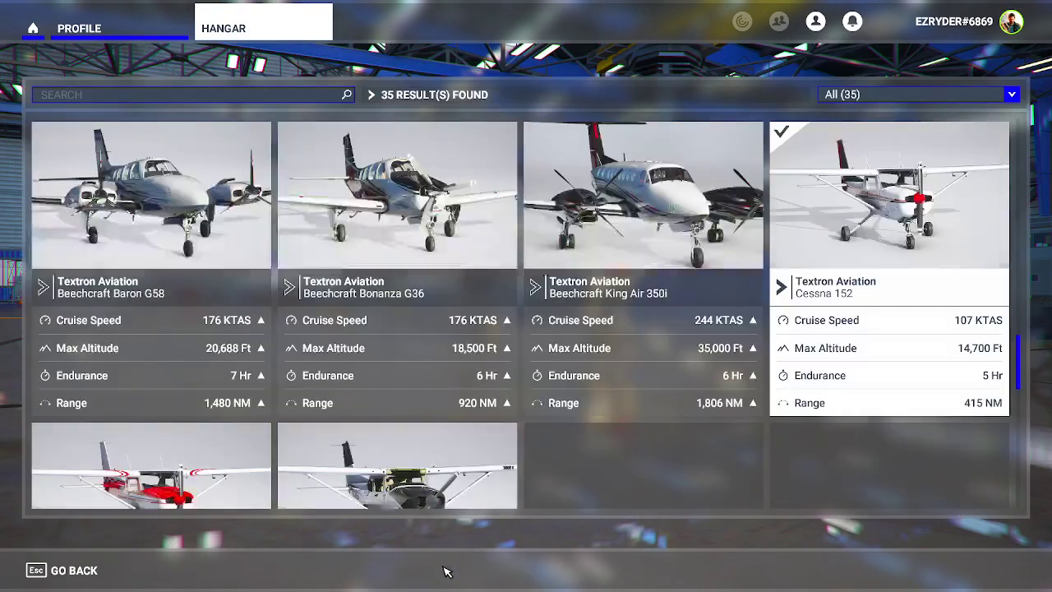
pyautogui.scroll(-5, 561, 380)
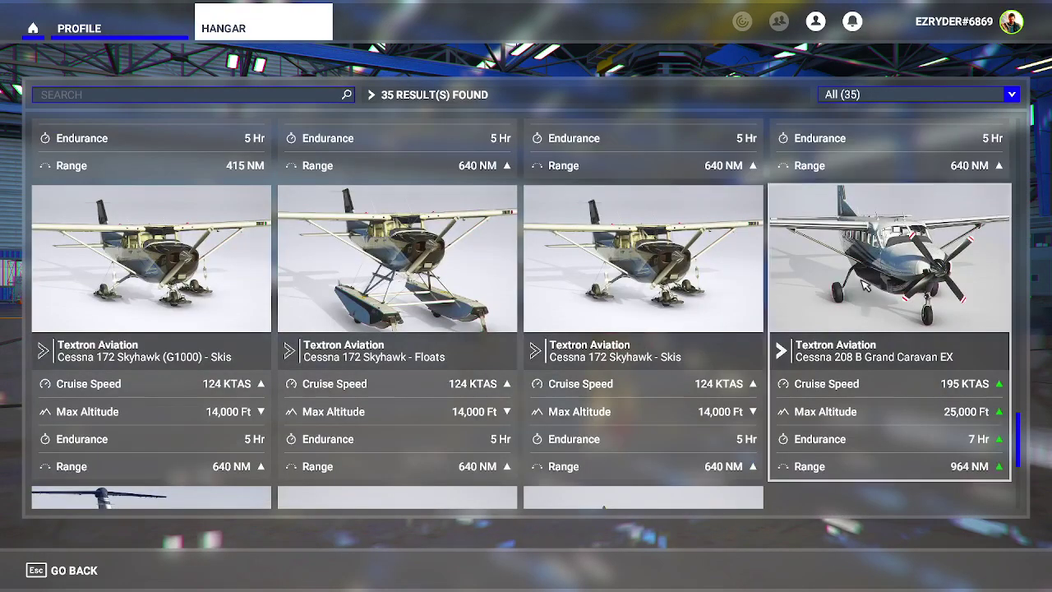
pyautogui.click(864, 285)
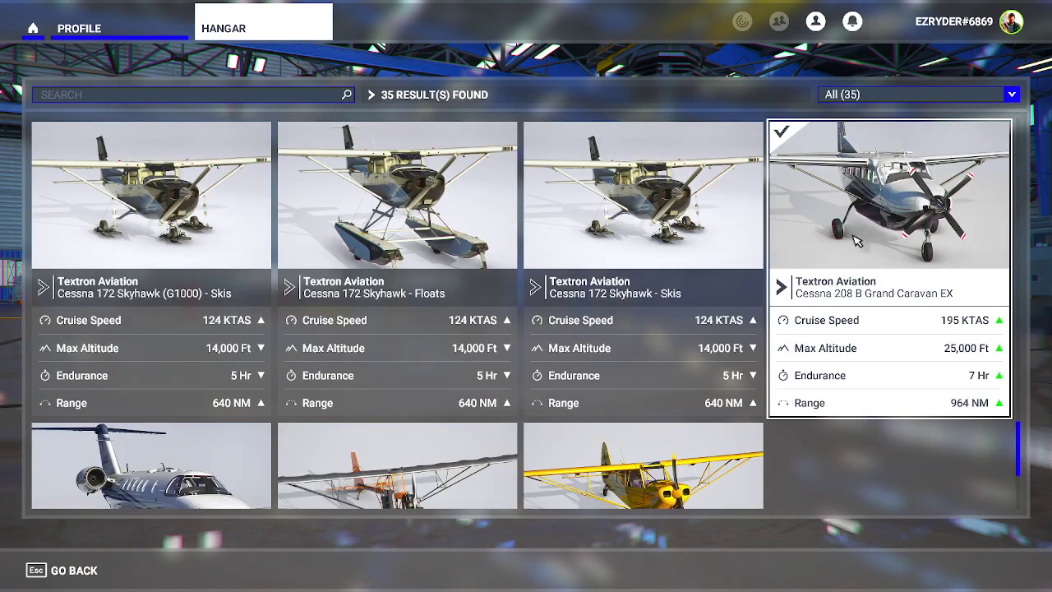
pyautogui.click(82, 570)
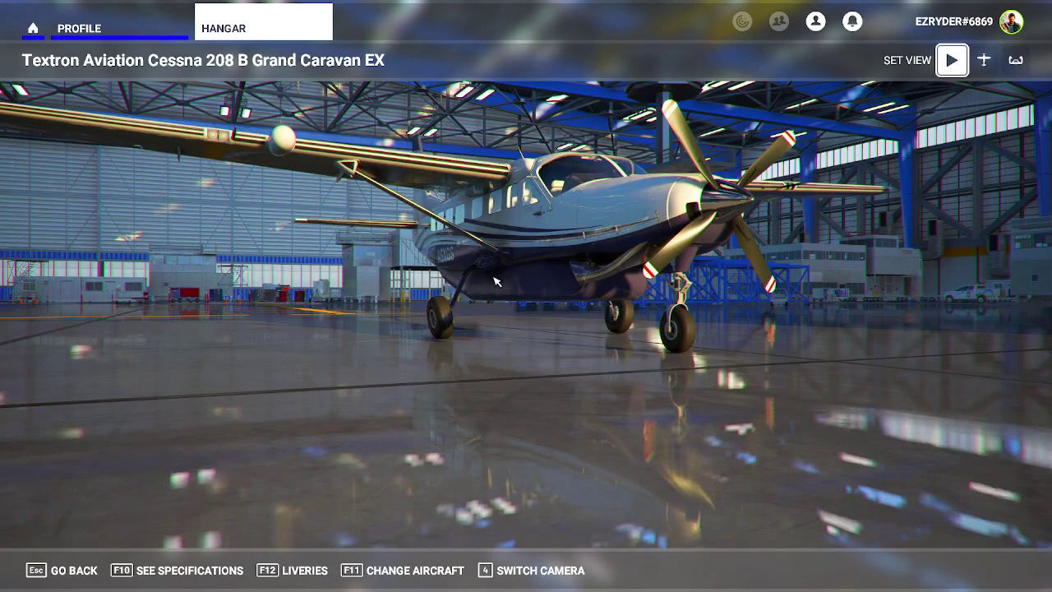
pyautogui.click(1017, 63)
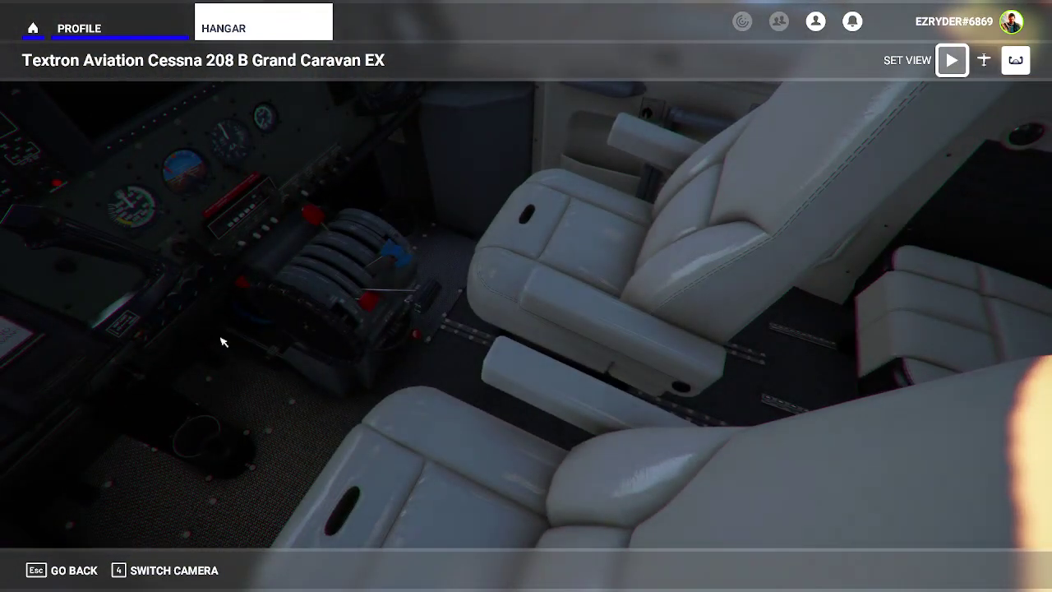
# Step: Reopen the hangar, apply the Caravan's Test livery, and close the livery list
pyautogui.click(70, 570)
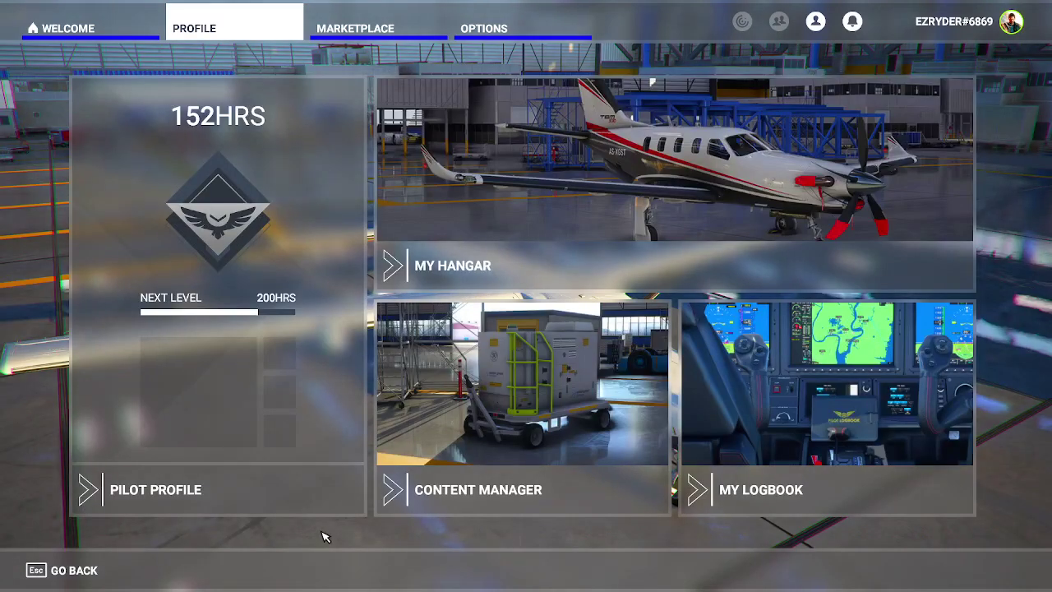
pyautogui.click(586, 207)
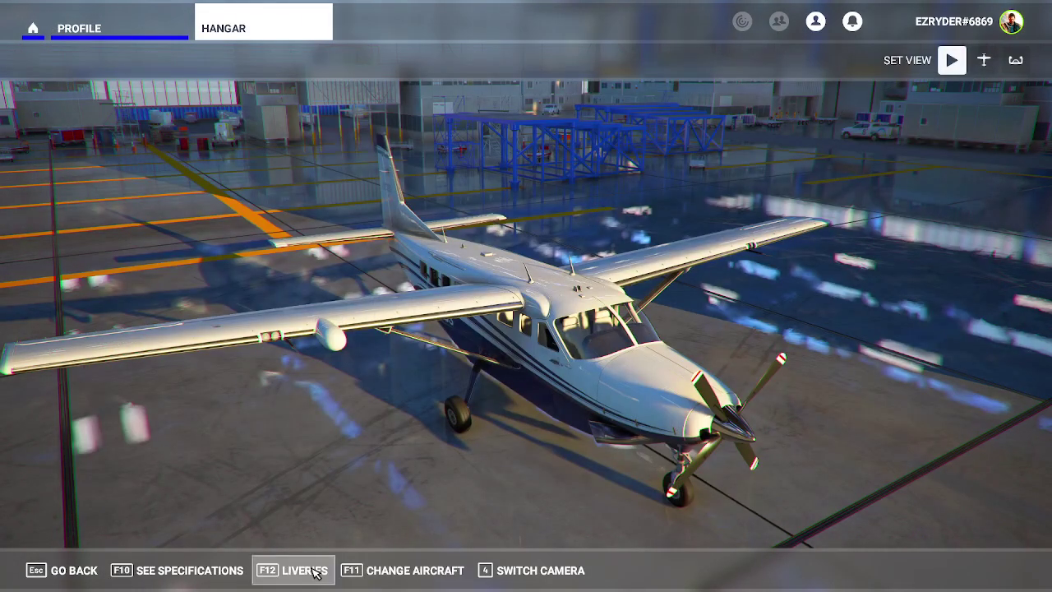
pyautogui.click(305, 570)
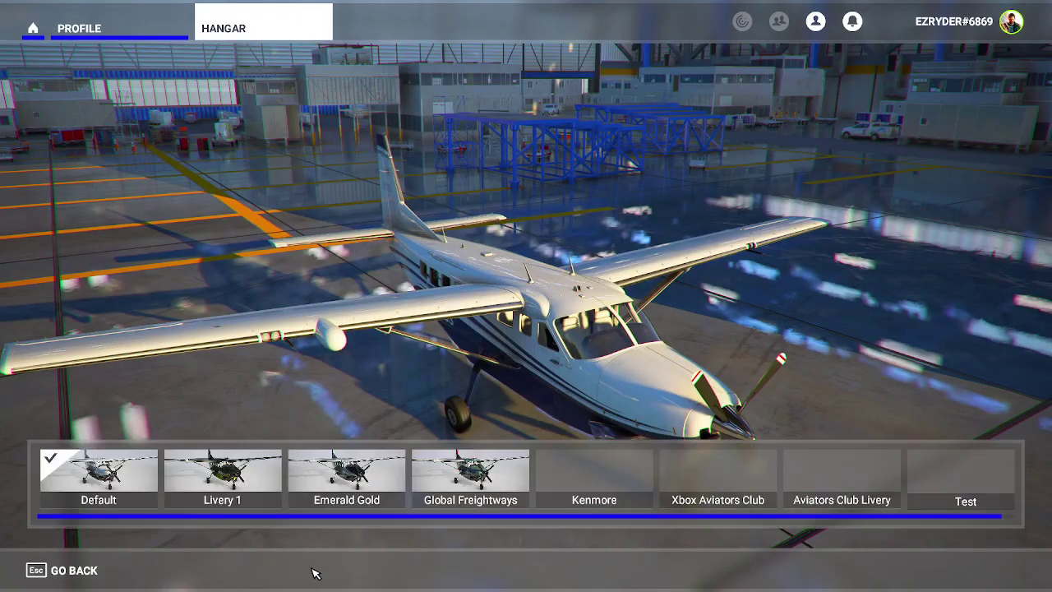
pyautogui.click(955, 489)
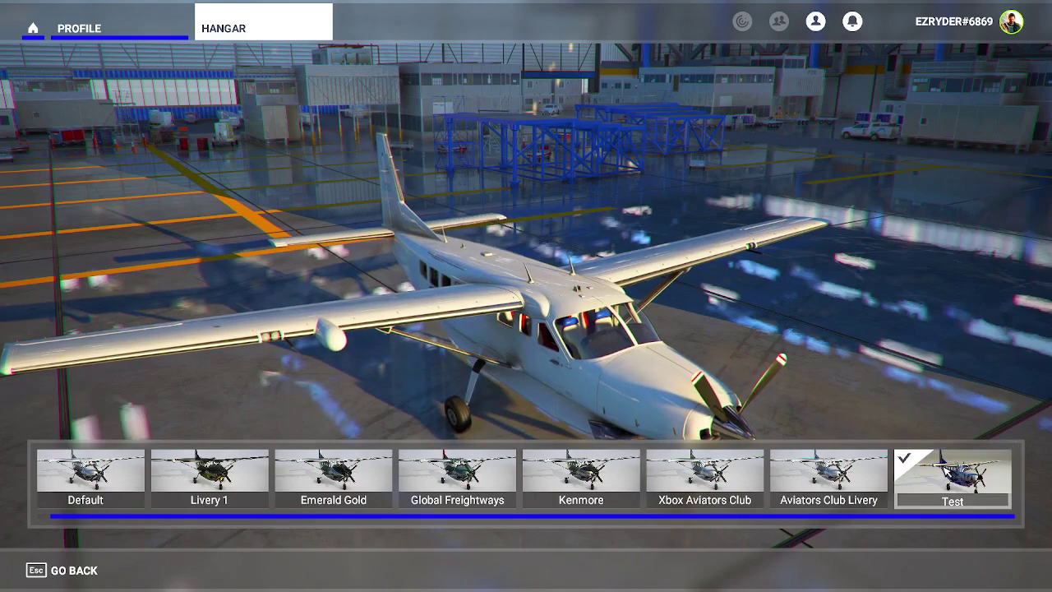
pyautogui.click(76, 567)
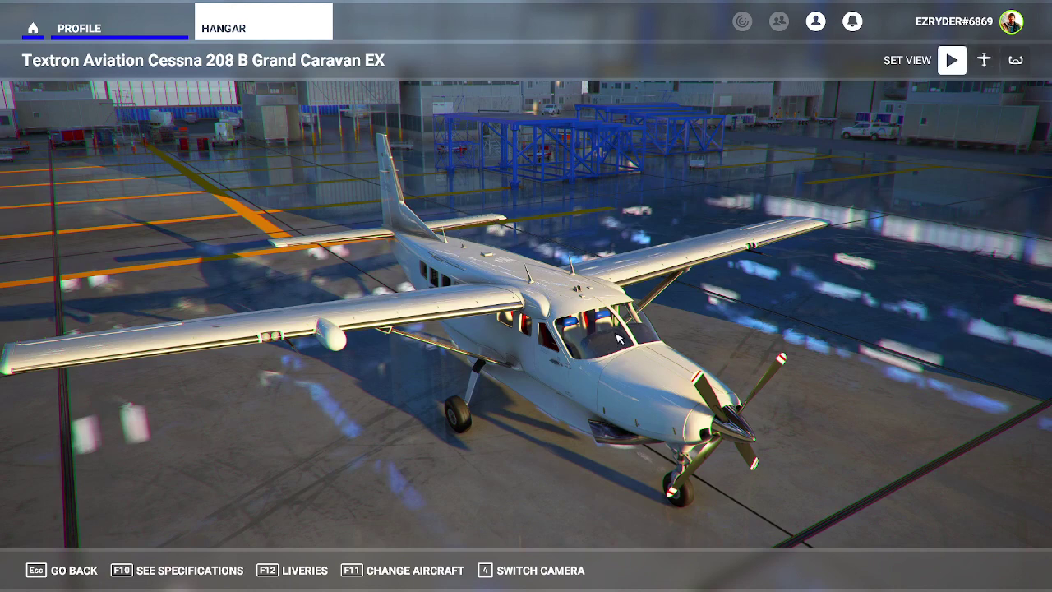
# Step: Inspect the cockpit cabin's blue-and-white seats, red seat backs and red floor, then head back toward the menu
pyautogui.click(1015, 60)
pyautogui.moveTo(854, 152); pyautogui.dragTo(674, 149)
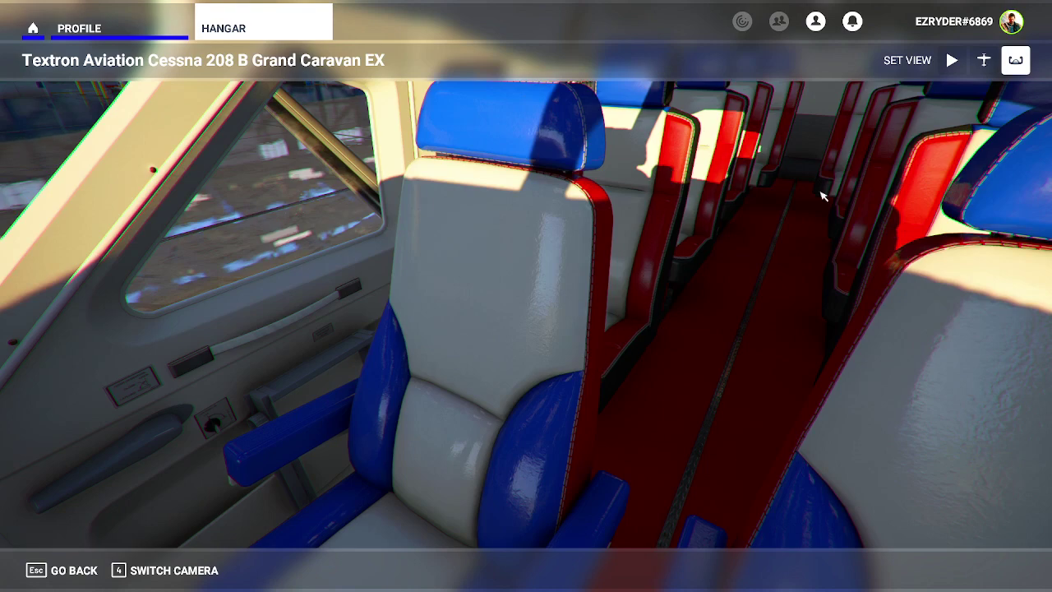
pyautogui.moveTo(855, 199); pyautogui.dragTo(773, 391)
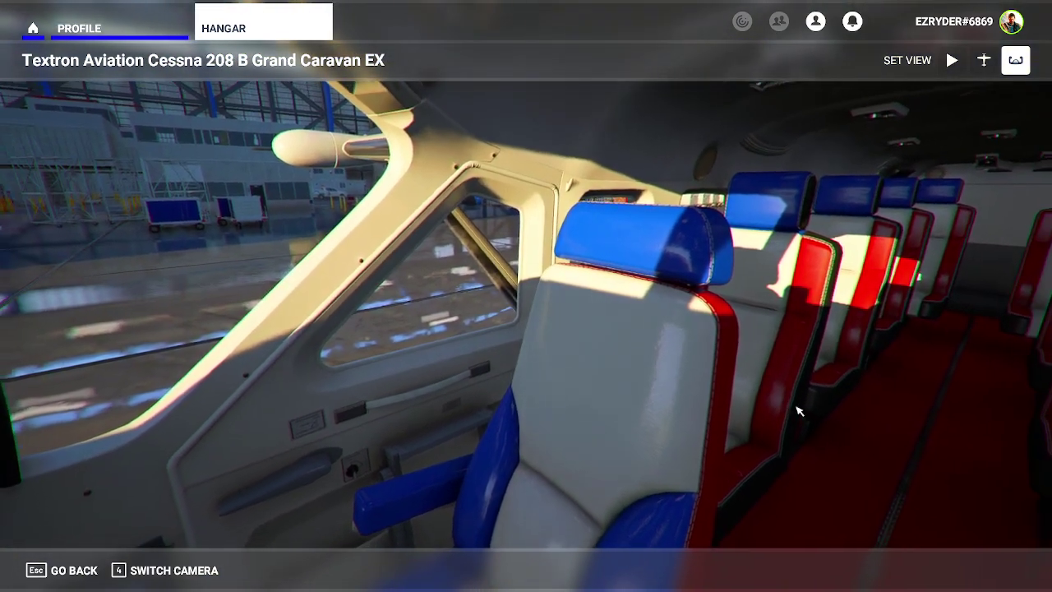
pyautogui.moveTo(622, 387); pyautogui.dragTo(565, 489)
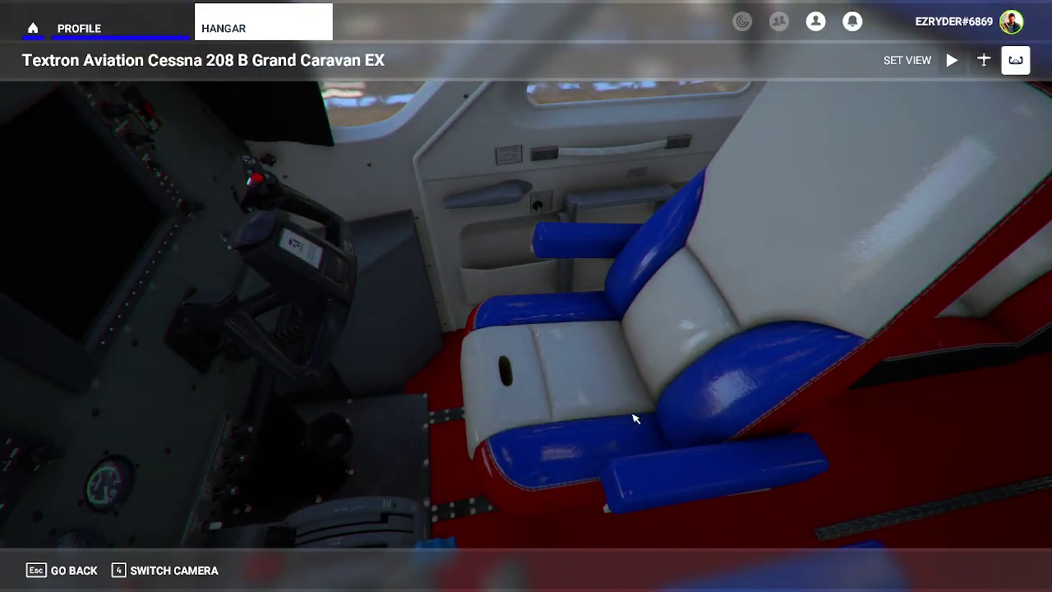
pyautogui.moveTo(539, 485); pyautogui.dragTo(493, 575)
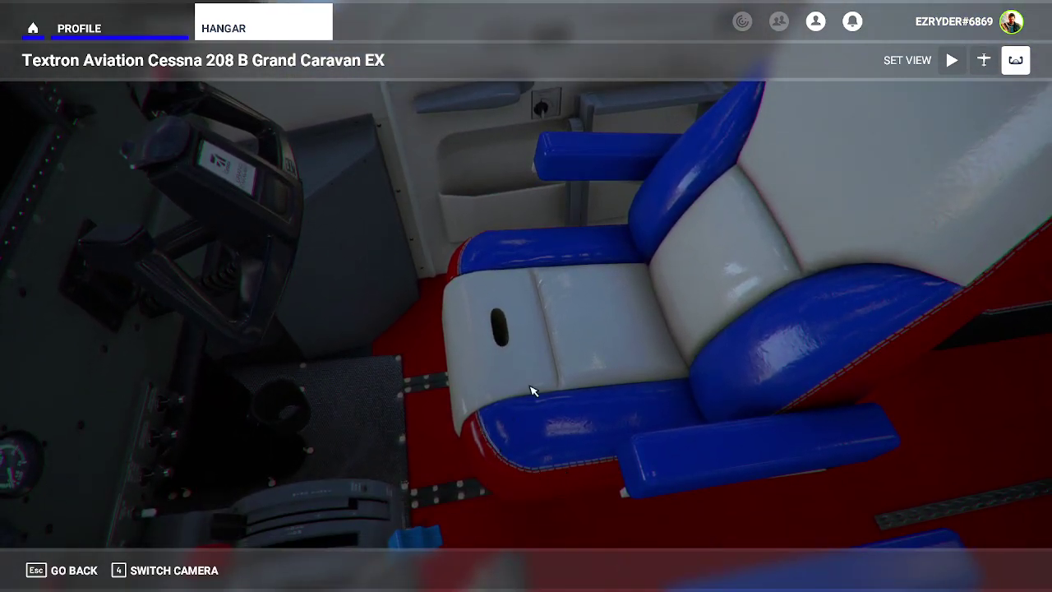
pyautogui.moveTo(531, 364); pyautogui.dragTo(587, 251)
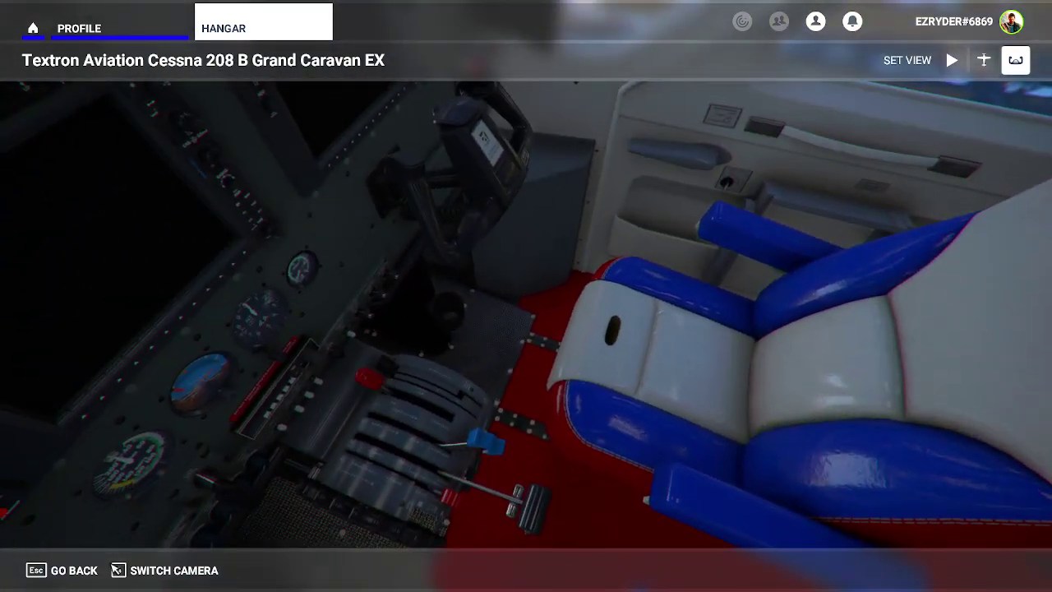
pyautogui.click(90, 570)
# Step: Go back to the Welcome page, quit the simulator to the desktop, and open the MSFS folder
pyautogui.click(86, 571)
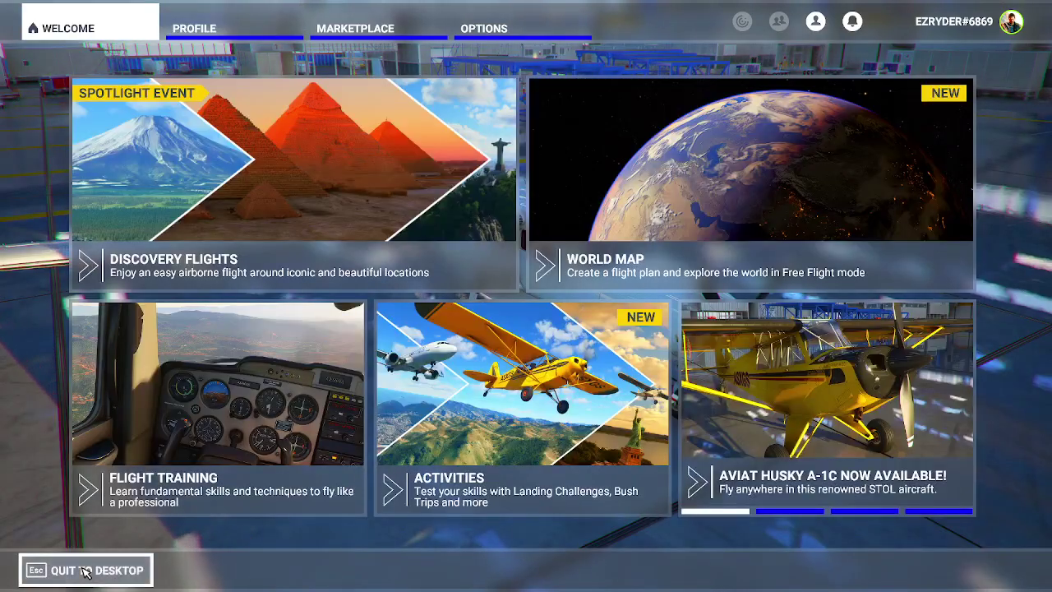
pyautogui.click(87, 571)
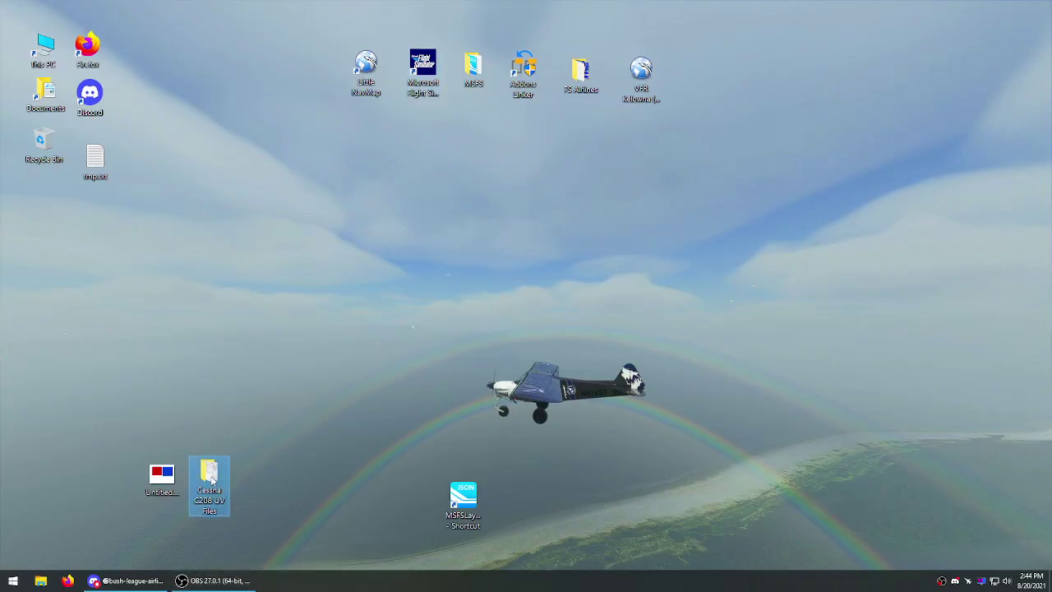
pyautogui.click(211, 470)
pyautogui.doubleClick(473, 68)
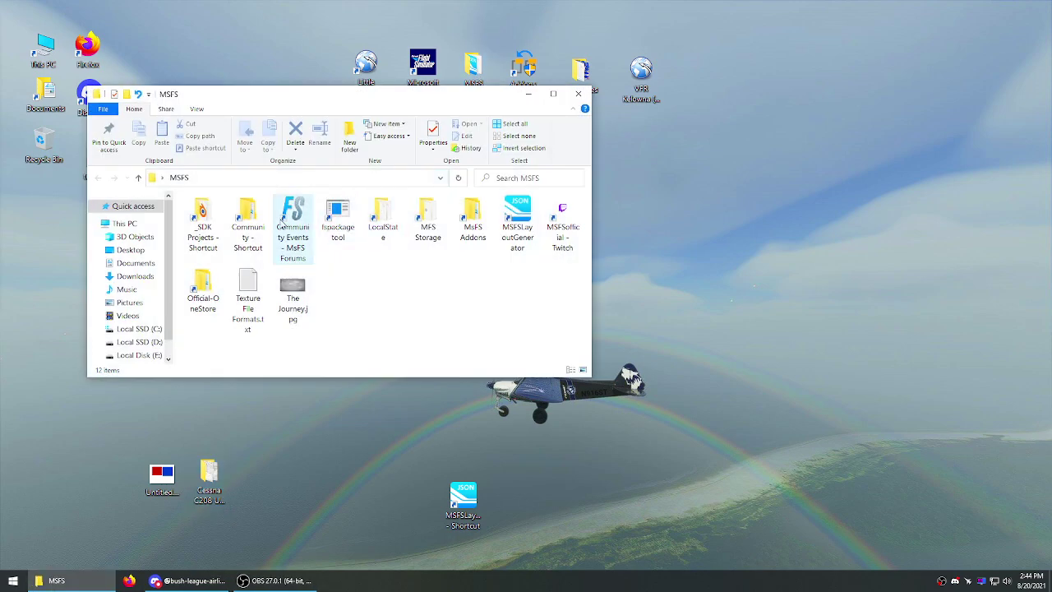
# Step: Navigate Community > liveries-c208b-test > SimObjects > Airplanes > Asobo_C208B-Test
pyautogui.doubleClick(243, 216)
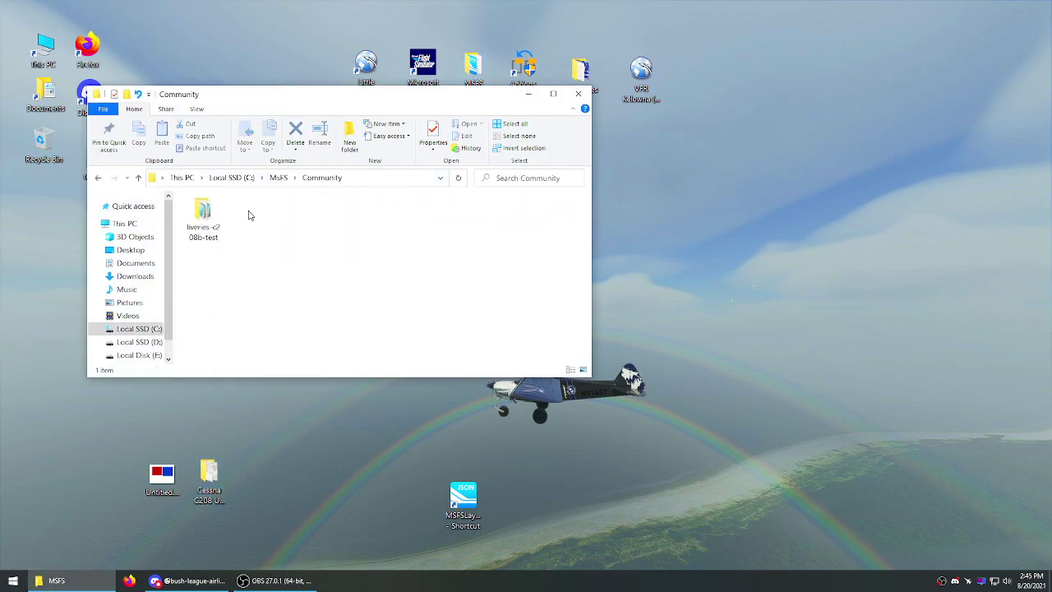
pyautogui.click(203, 215)
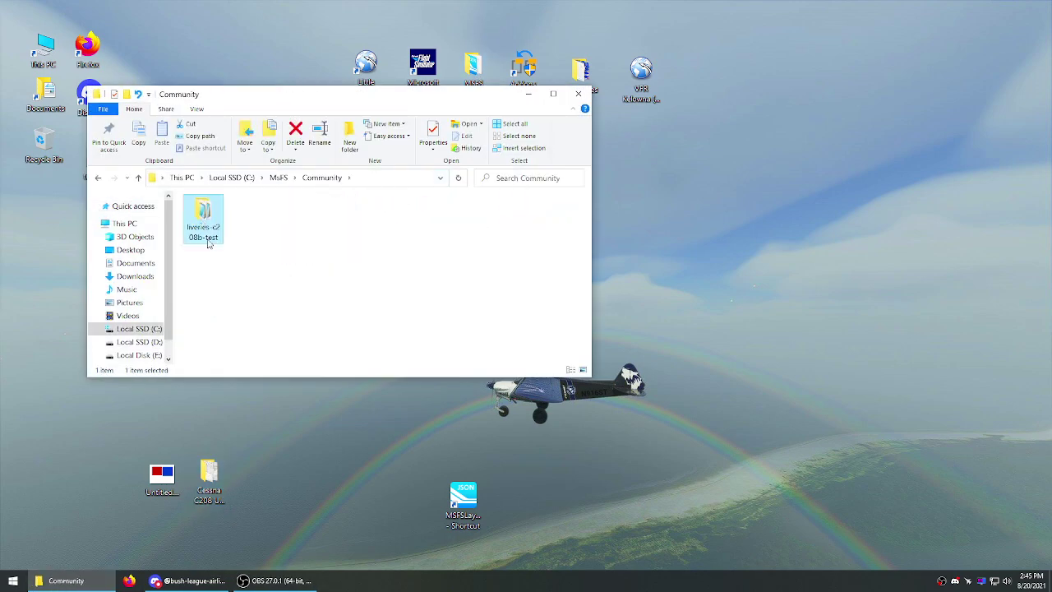
pyautogui.doubleClick(217, 225)
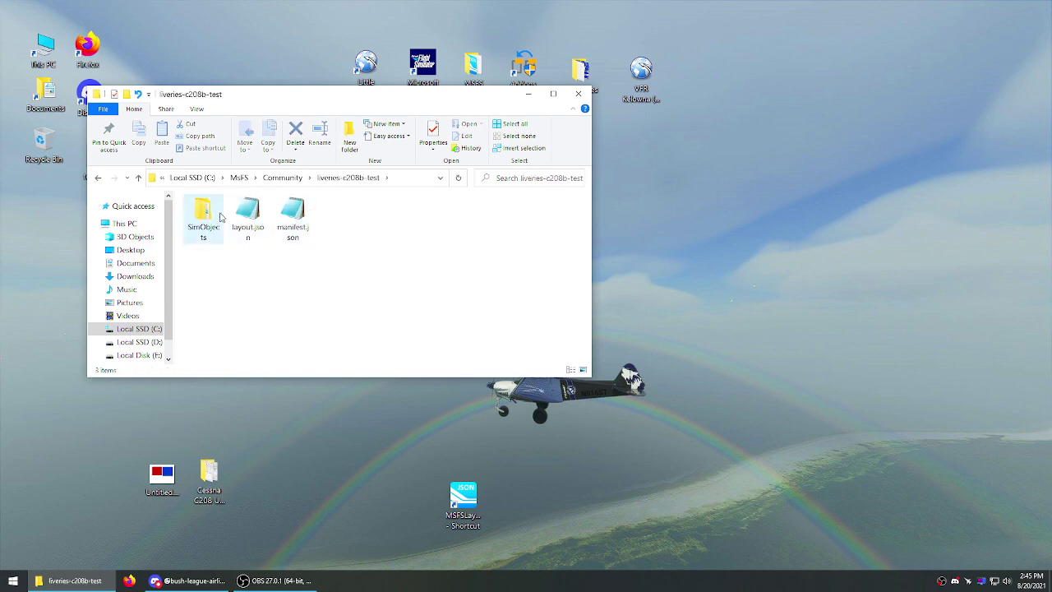
pyautogui.click(208, 215)
pyautogui.doubleClick(208, 215)
pyautogui.doubleClick(208, 215)
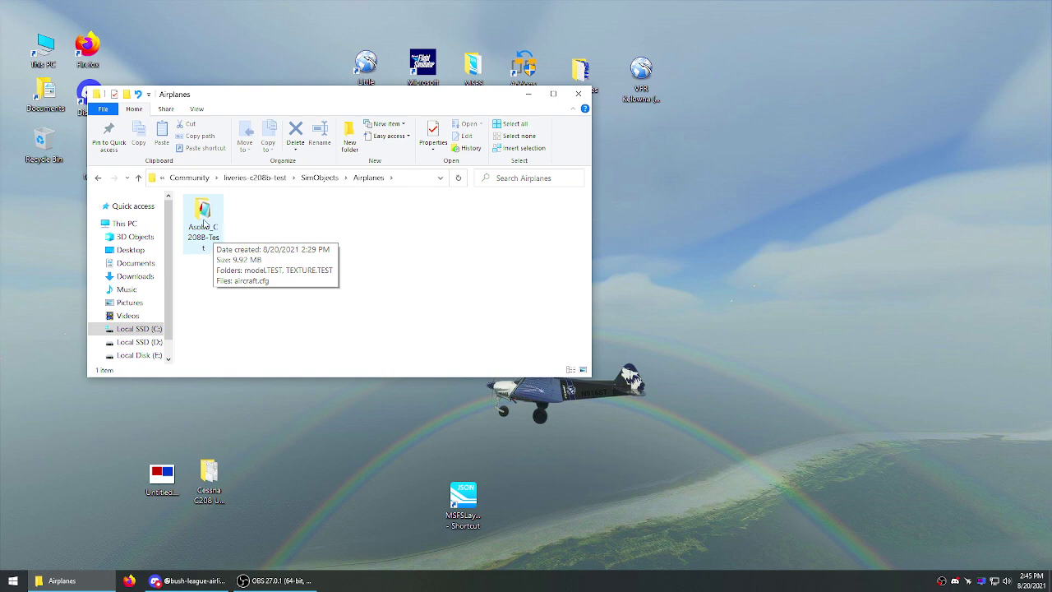
pyautogui.doubleClick(204, 223)
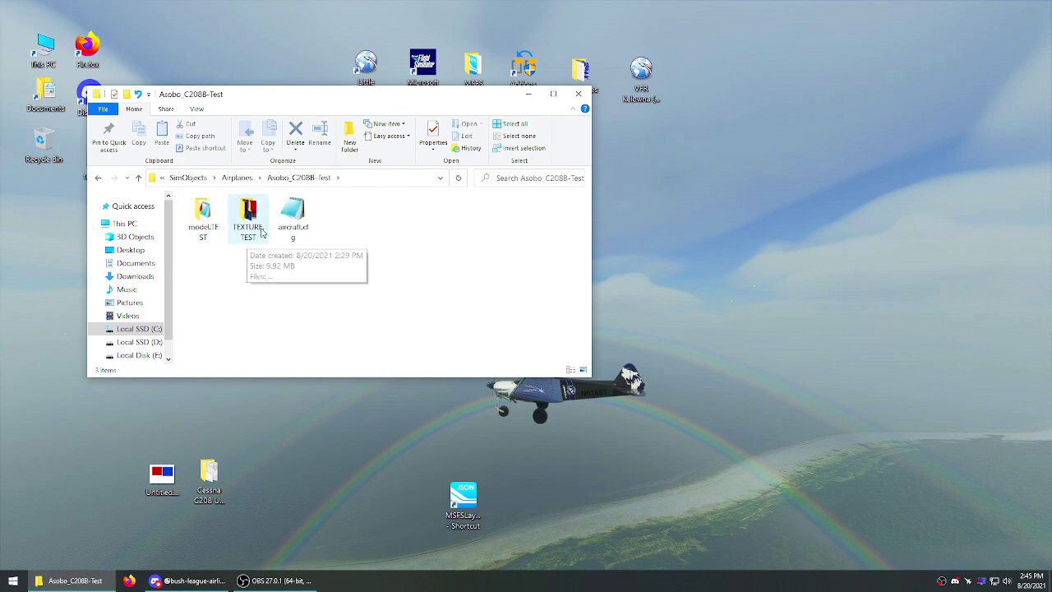
pyautogui.doubleClick(294, 215)
pyautogui.scroll(-1, 353, 287)
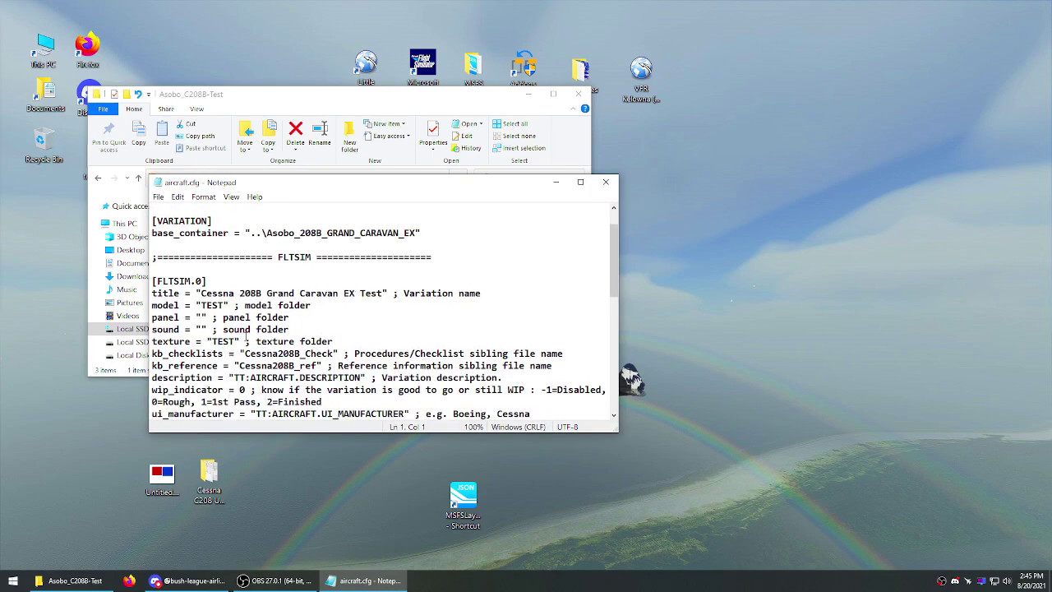
pyautogui.doubleClick(233, 341)
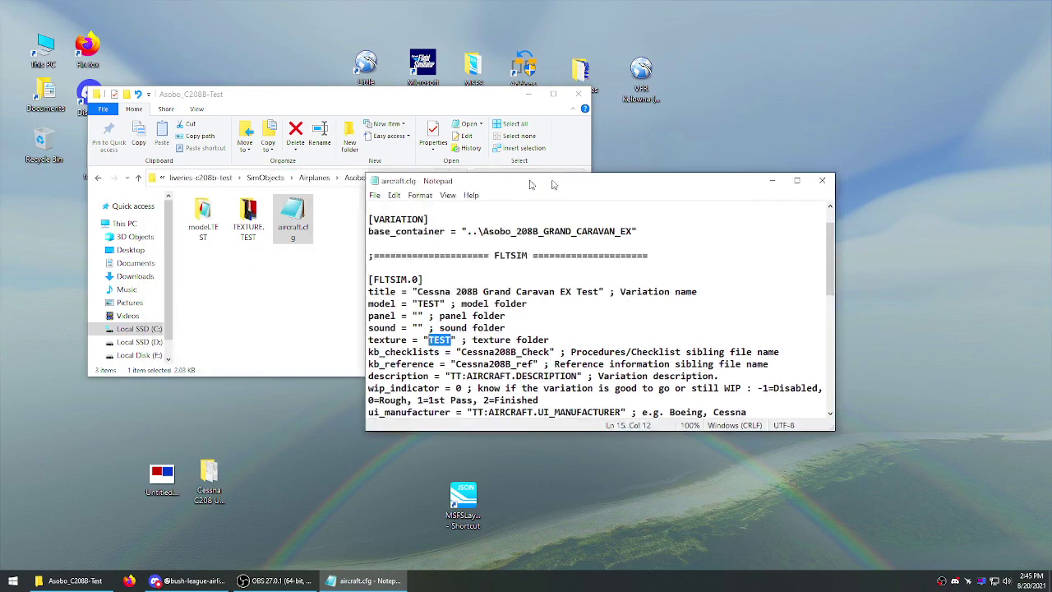
pyautogui.moveTo(312, 182); pyautogui.dragTo(574, 179)
pyautogui.click(255, 224)
pyautogui.click(476, 240)
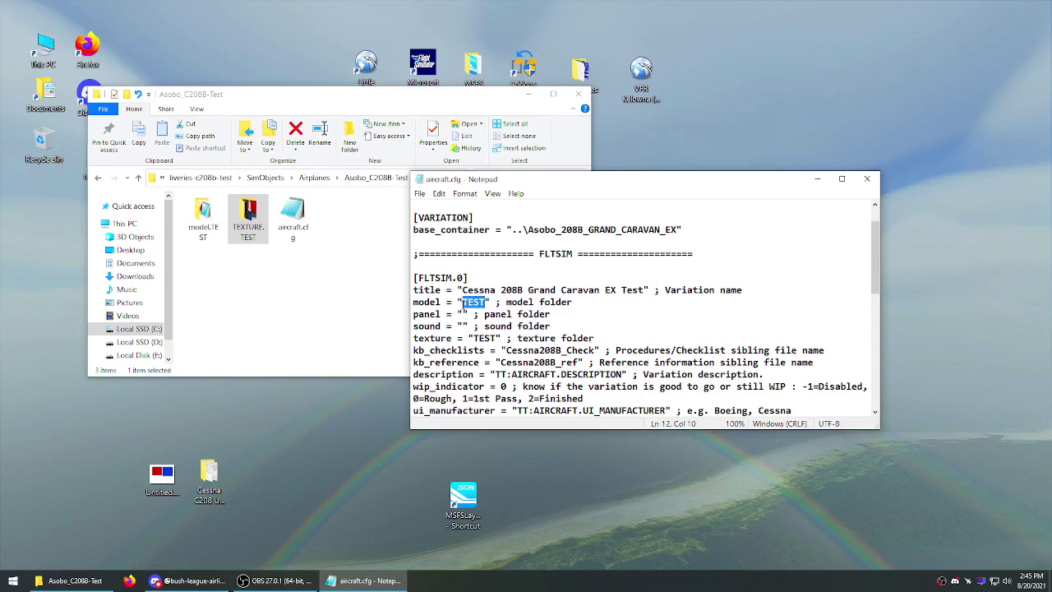
pyautogui.moveTo(498, 338); pyautogui.dragTo(464, 338)
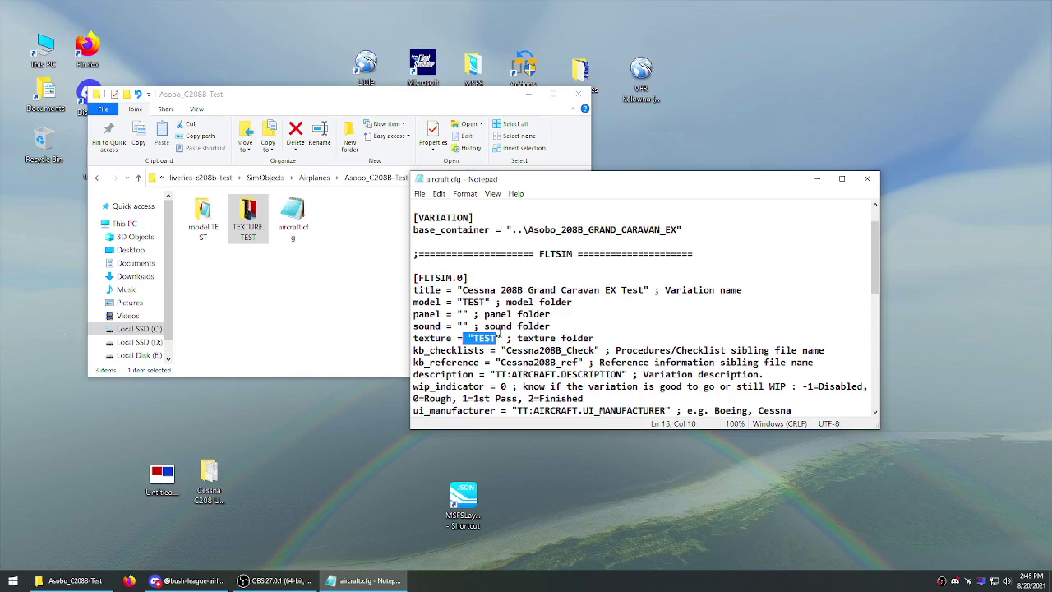
pyautogui.scroll(-4, 645, 312)
pyautogui.scroll(1, 645, 312)
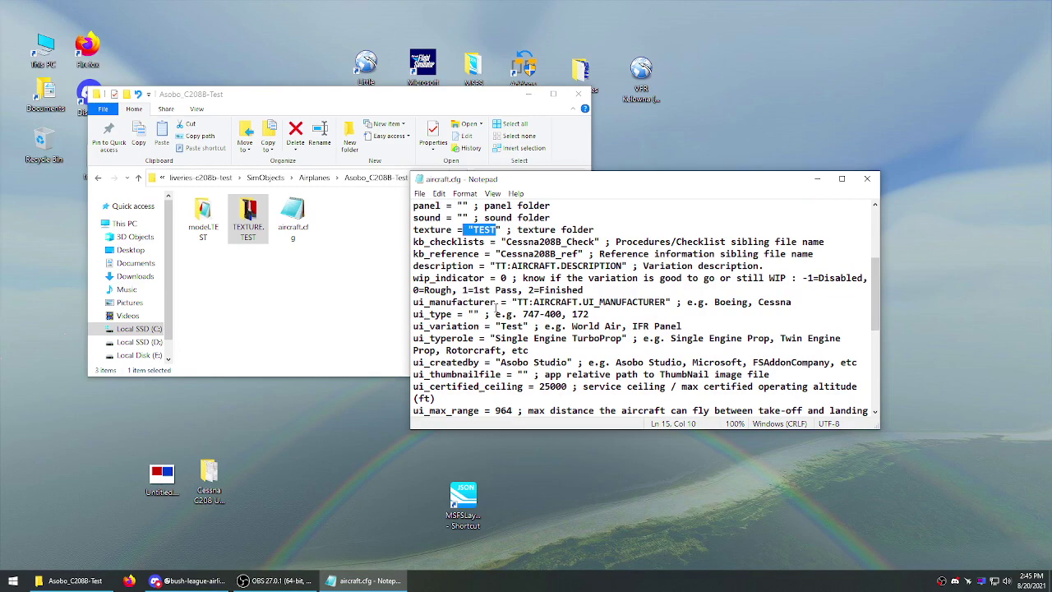
pyautogui.moveTo(524, 326); pyautogui.dragTo(507, 327)
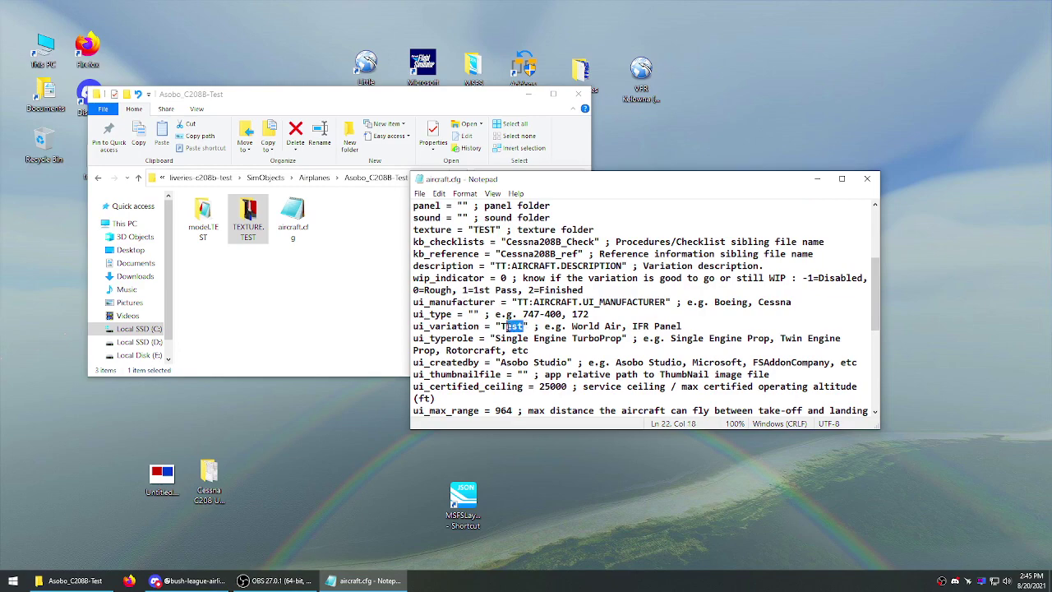
pyautogui.click(866, 178)
# Step: Go up from the aircraft folder to the liveries-c208b-test package folder
pyautogui.click(402, 288)
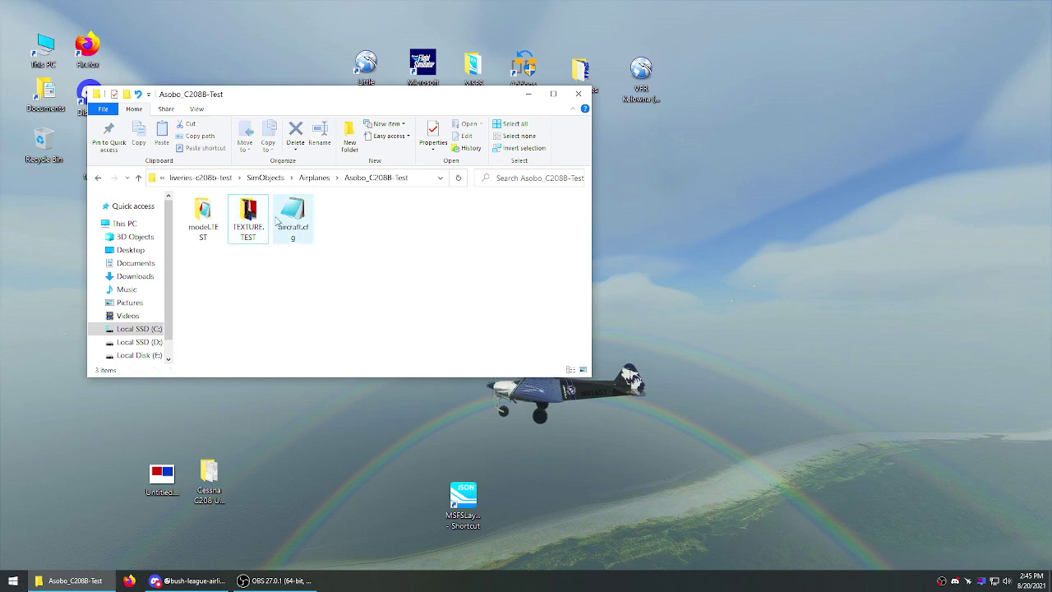
pyautogui.click(138, 178)
pyautogui.click(138, 179)
pyautogui.click(138, 179)
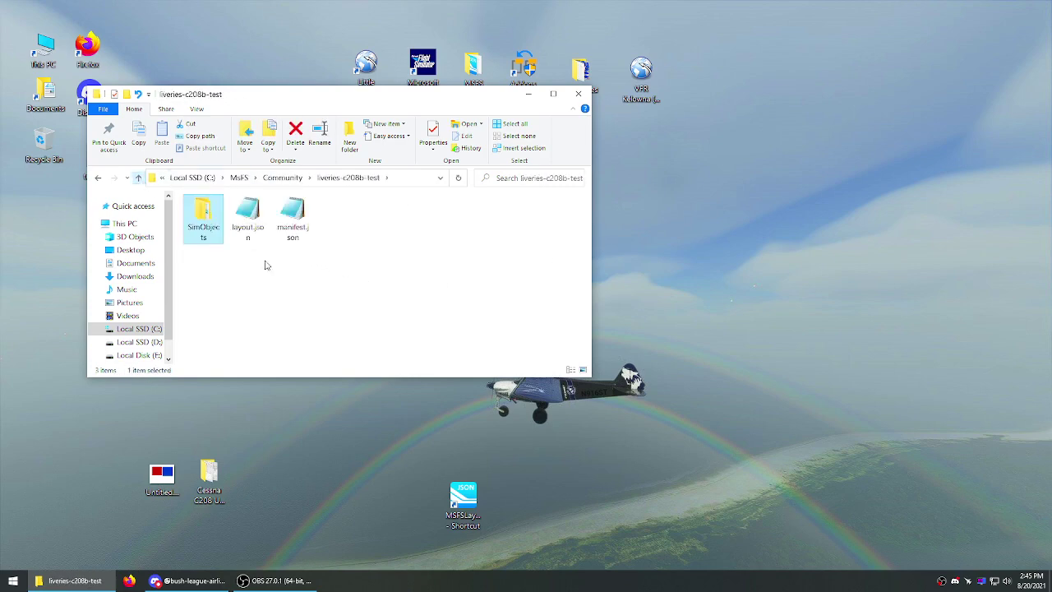
pyautogui.click(283, 280)
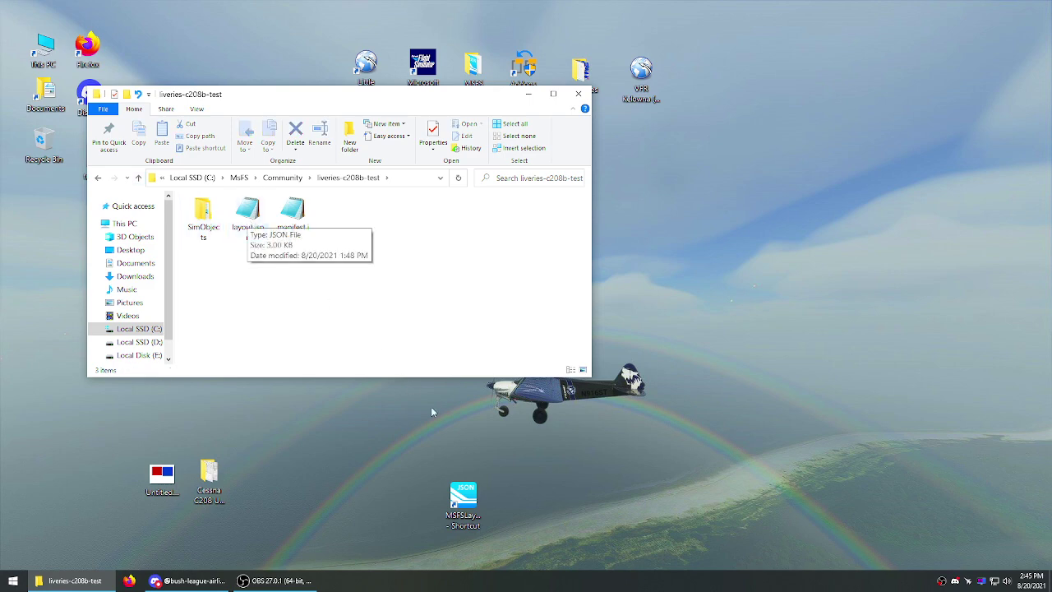
# Step: Go up through Community to the MsFS folder and close the File Explorer window
pyautogui.click(452, 538)
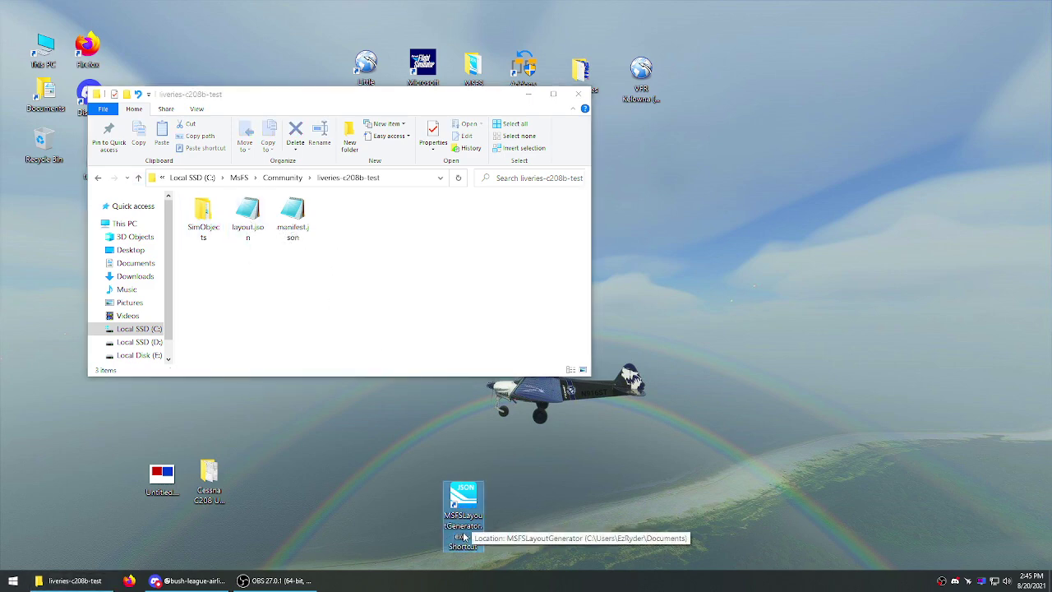
pyautogui.click(326, 259)
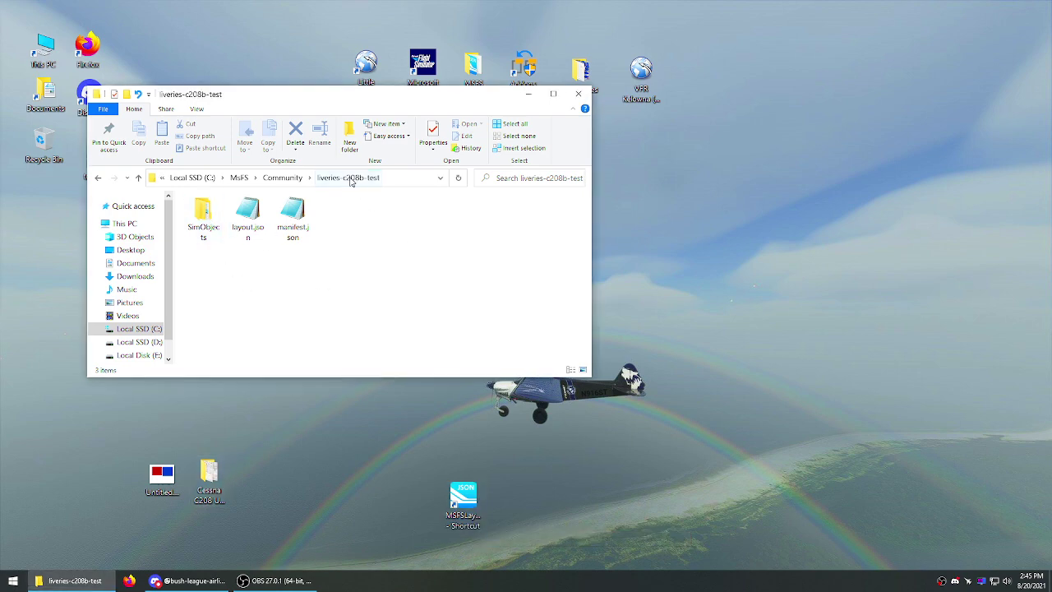
pyautogui.click(139, 178)
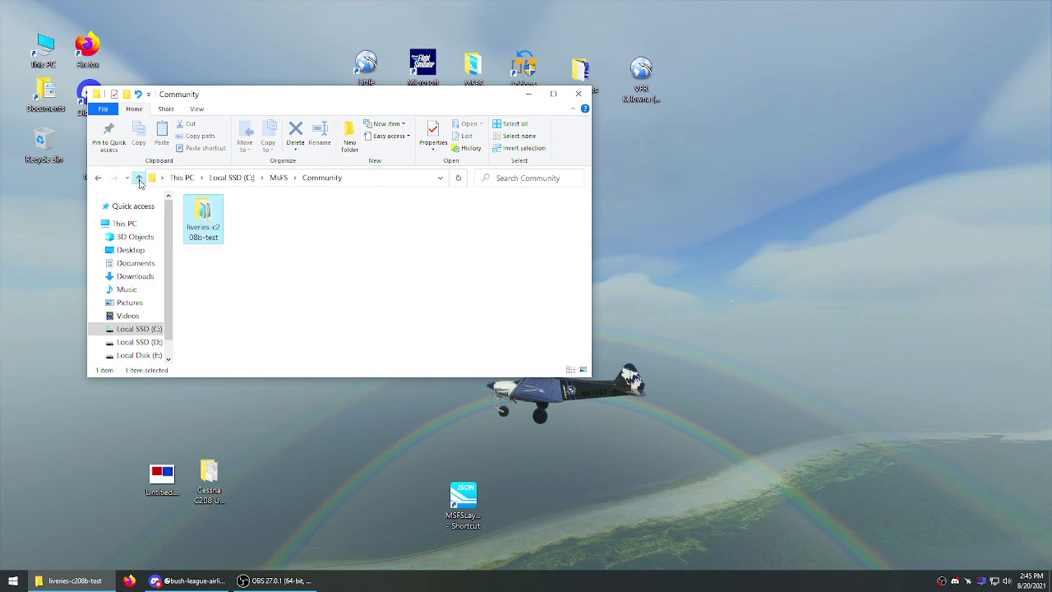
pyautogui.click(139, 178)
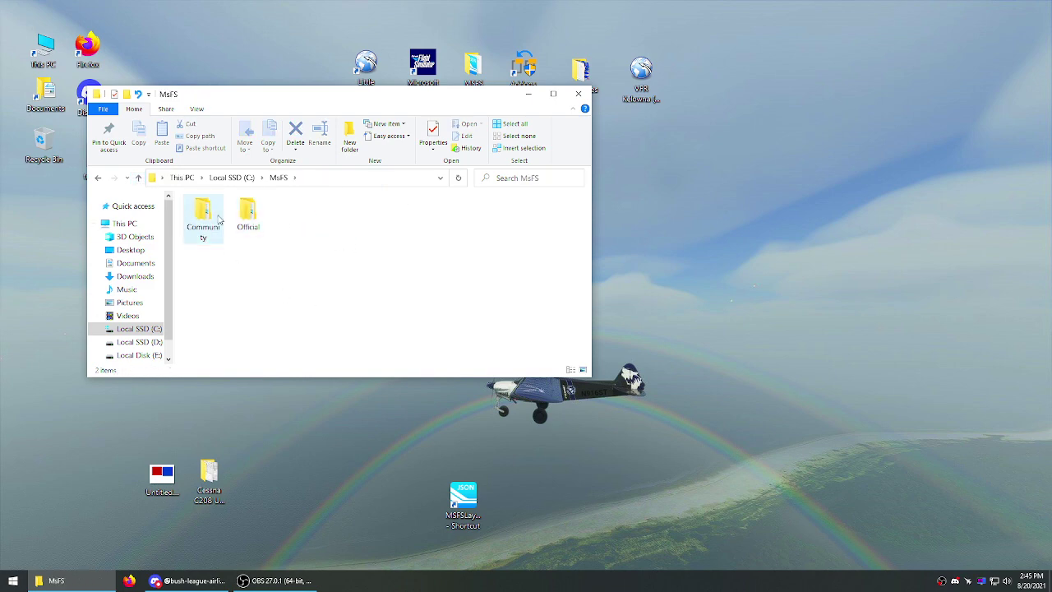
pyautogui.click(577, 93)
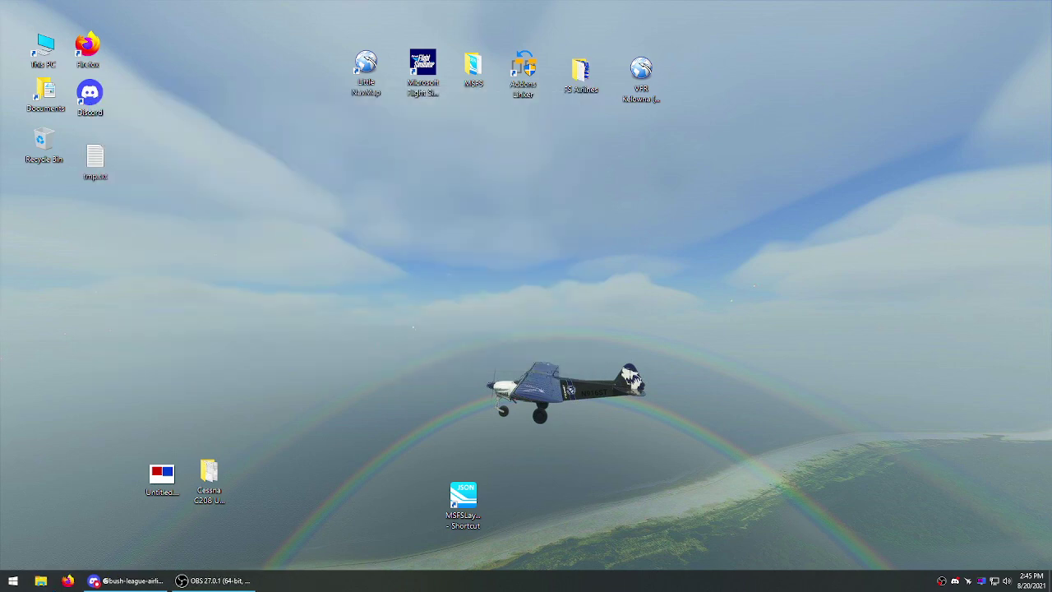